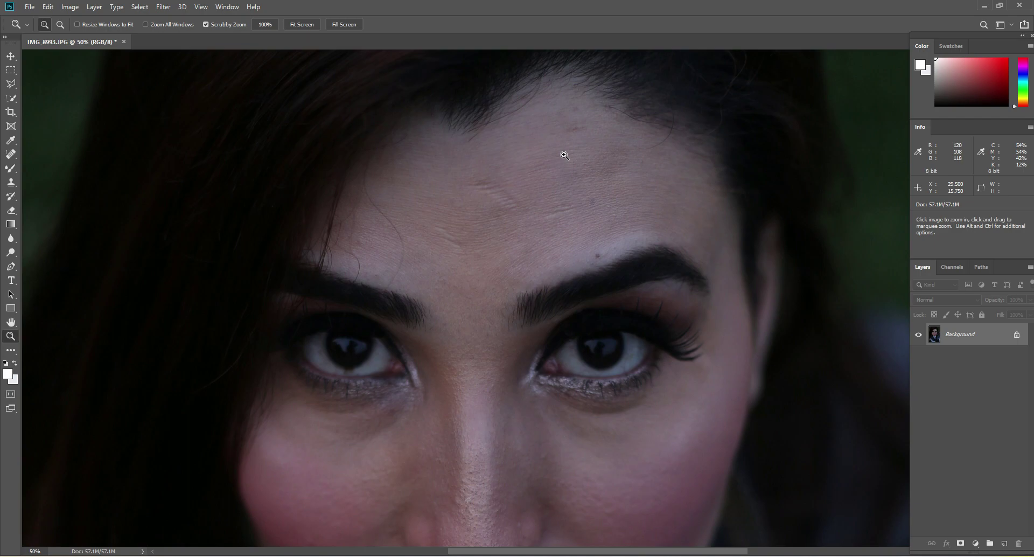
# Examine the forehead, eyes, cheeks, nose and lips of the portrait up close for blemishes, wrinkles and stray hairs
pyautogui.scroll(-5, 564, 156)
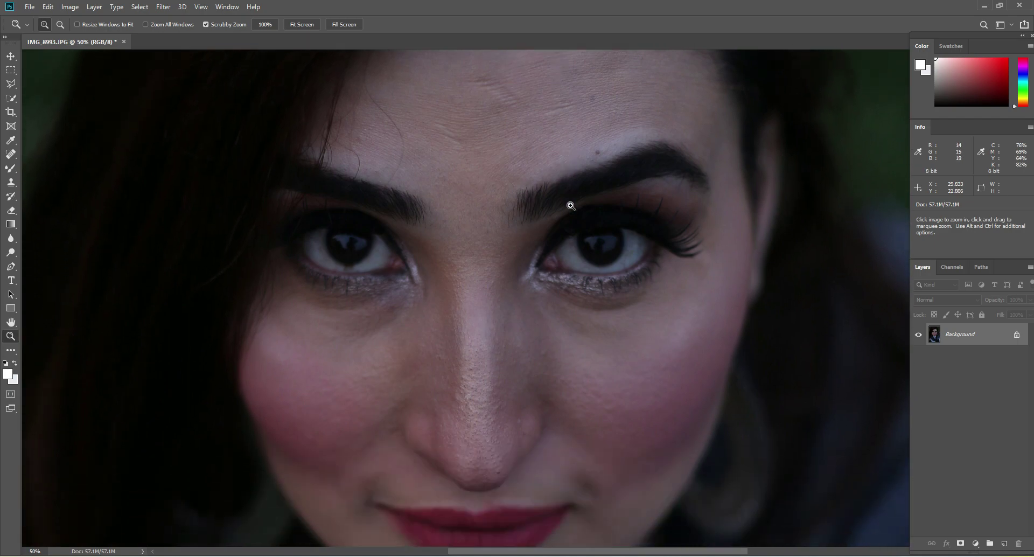
pyautogui.scroll(-1, 570, 206)
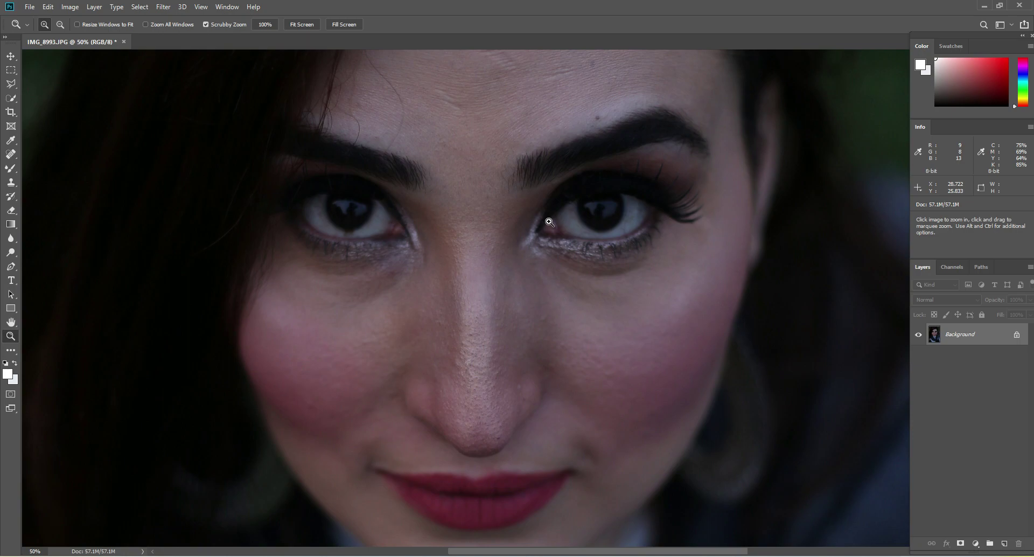
pyautogui.scroll(4, 586, 215)
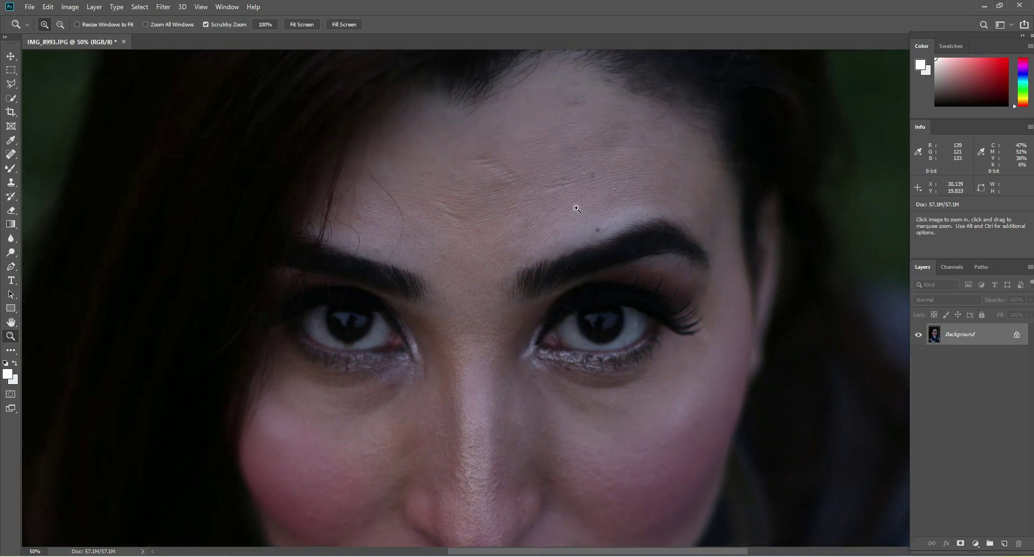
pyautogui.click(552, 156)
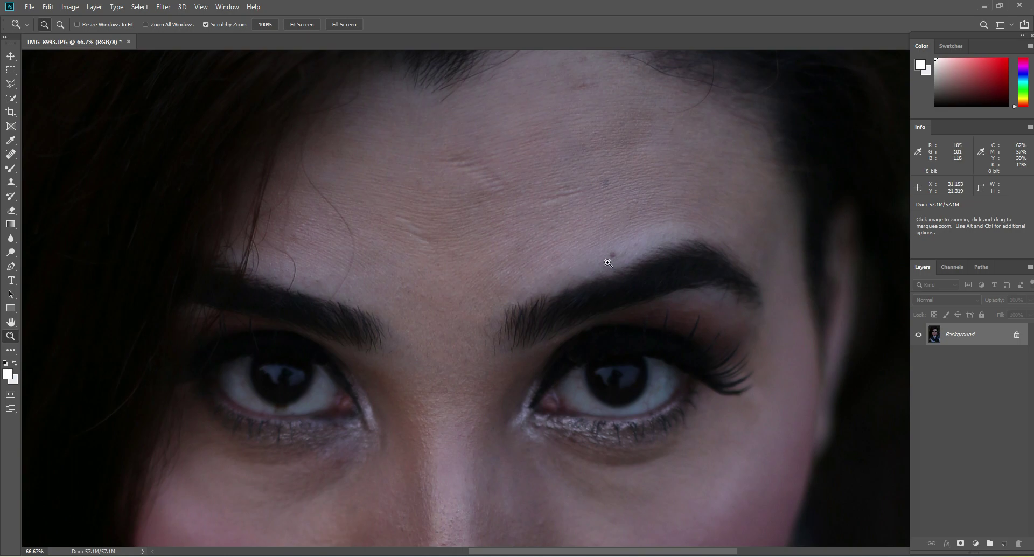
pyautogui.moveTo(614, 252); pyautogui.dragTo(635, 302)
pyautogui.moveTo(433, 125); pyautogui.dragTo(442, 151)
pyautogui.moveTo(551, 330); pyautogui.dragTo(374, 111)
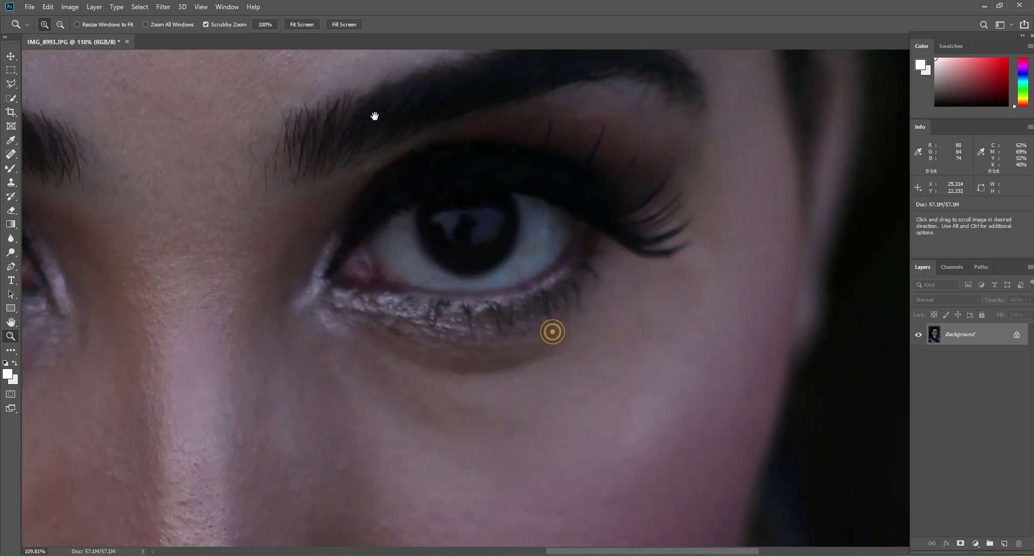
pyautogui.moveTo(369, 312); pyautogui.dragTo(404, 127)
pyautogui.moveTo(306, 303); pyautogui.dragTo(307, 211)
pyautogui.moveTo(286, 264); pyautogui.dragTo(404, 102)
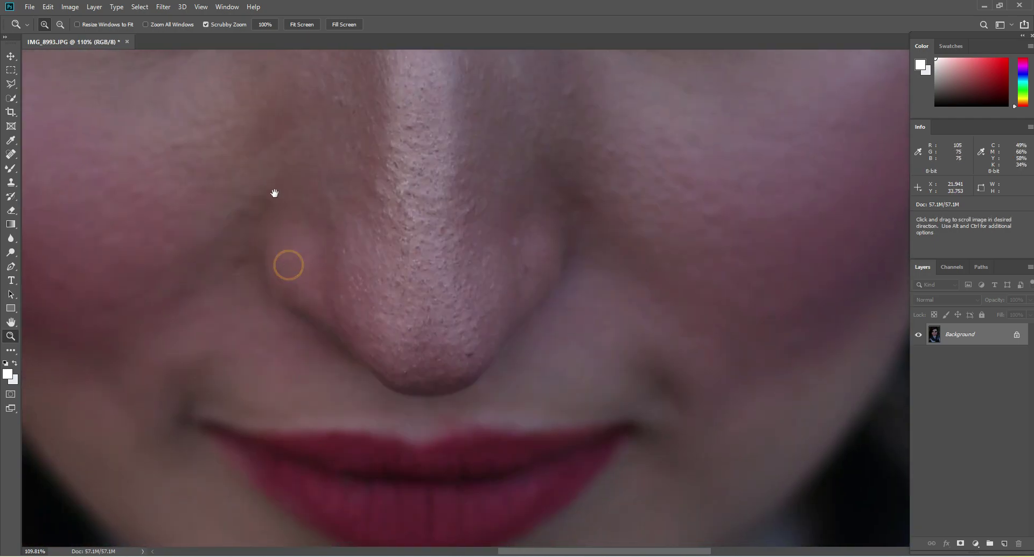
pyautogui.moveTo(272, 191); pyautogui.dragTo(487, 212)
pyautogui.moveTo(466, 164); pyautogui.dragTo(434, 268)
pyautogui.moveTo(505, 168); pyautogui.dragTo(477, 240)
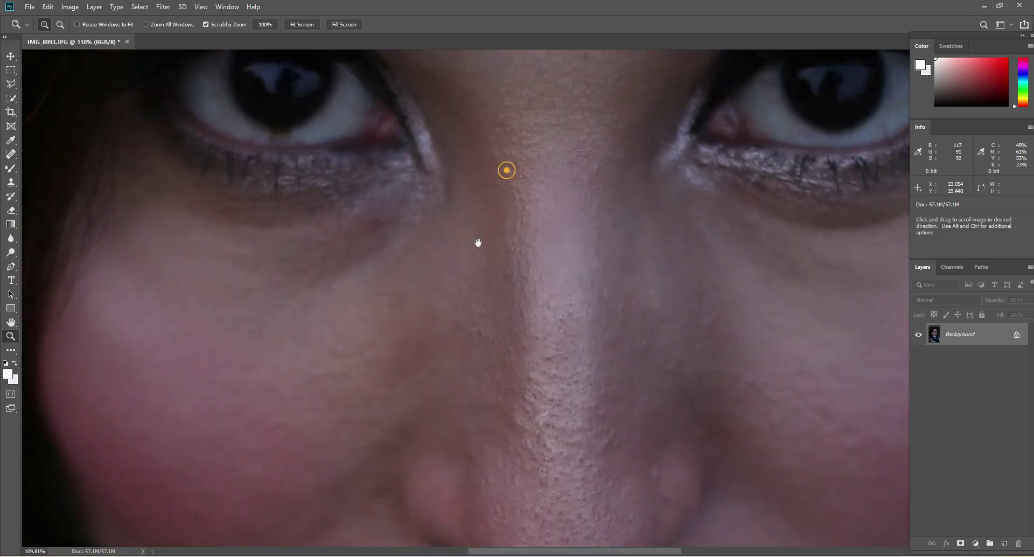
pyautogui.rightClick(529, 205)
pyautogui.click(531, 207)
# Remove the dark mole above the eyebrow and the small forehead spot above it with an enlarged Spot Healing Brush
pyautogui.click(548, 132)
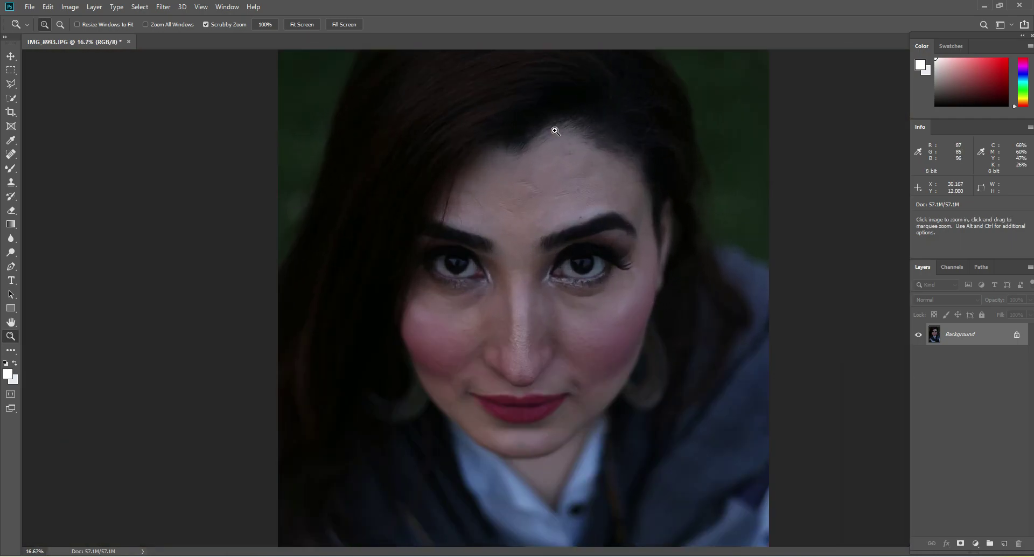
pyautogui.click(551, 132)
pyautogui.click(552, 131)
pyautogui.click(554, 131)
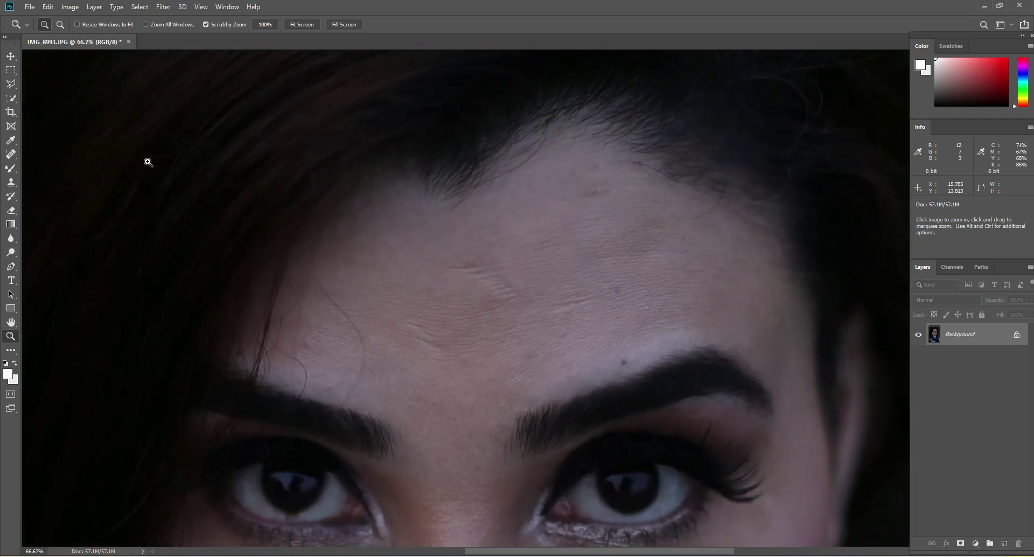
pyautogui.click(11, 154)
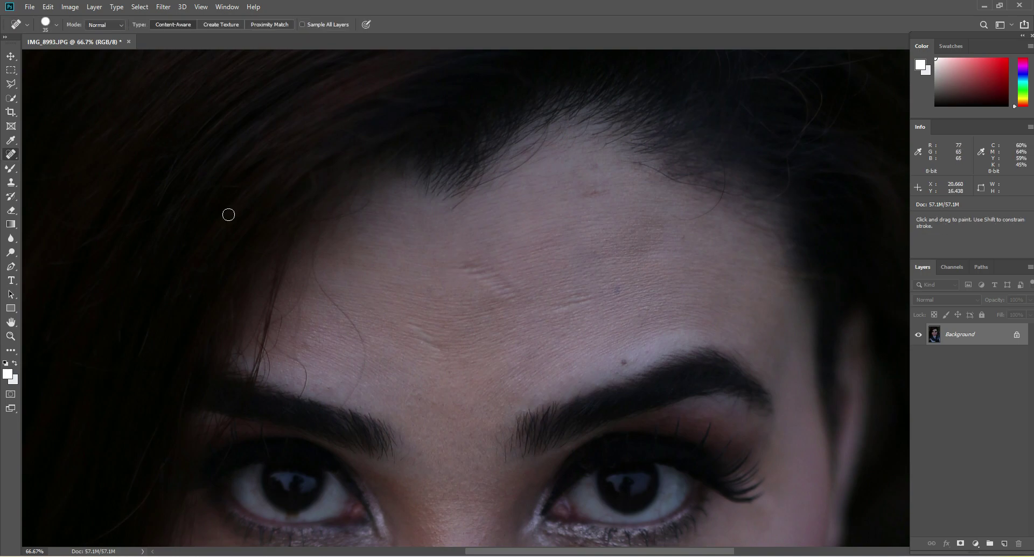
pyautogui.press(']')
pyautogui.press(']')
pyautogui.click(623, 360)
pyautogui.click(617, 289)
# Heal the blemishes on the upper forehead below the hairline with the Spot Healing Brush at size 70
pyautogui.press(']')
pyautogui.press(']')
pyautogui.moveTo(585, 190); pyautogui.dragTo(607, 190)
pyautogui.click(595, 166)
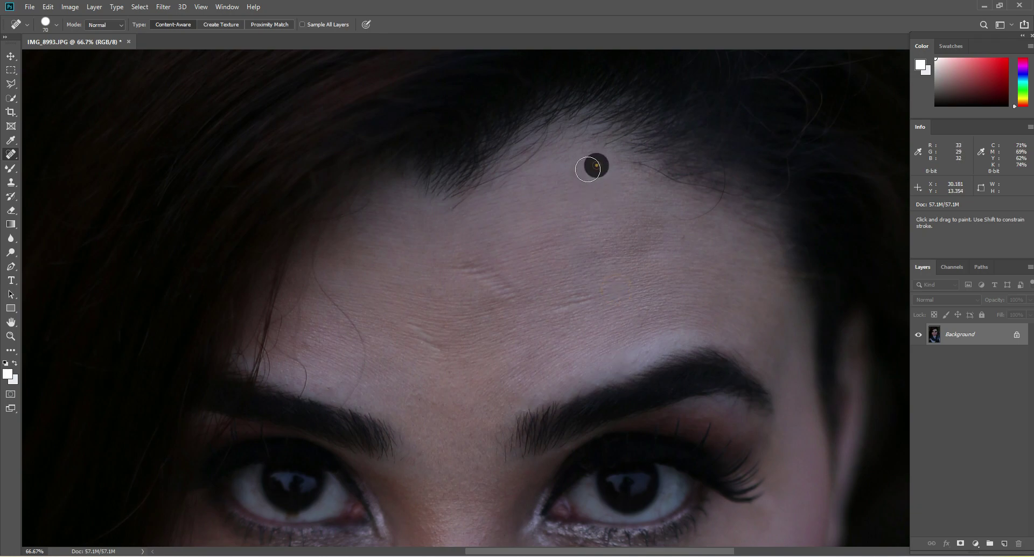
pyautogui.click(565, 170)
# Heal the creases across the middle of the forehead and between the eyebrows, reducing the healing brush to size 60
pyautogui.press(']')
pyautogui.moveTo(513, 295); pyautogui.dragTo(462, 264)
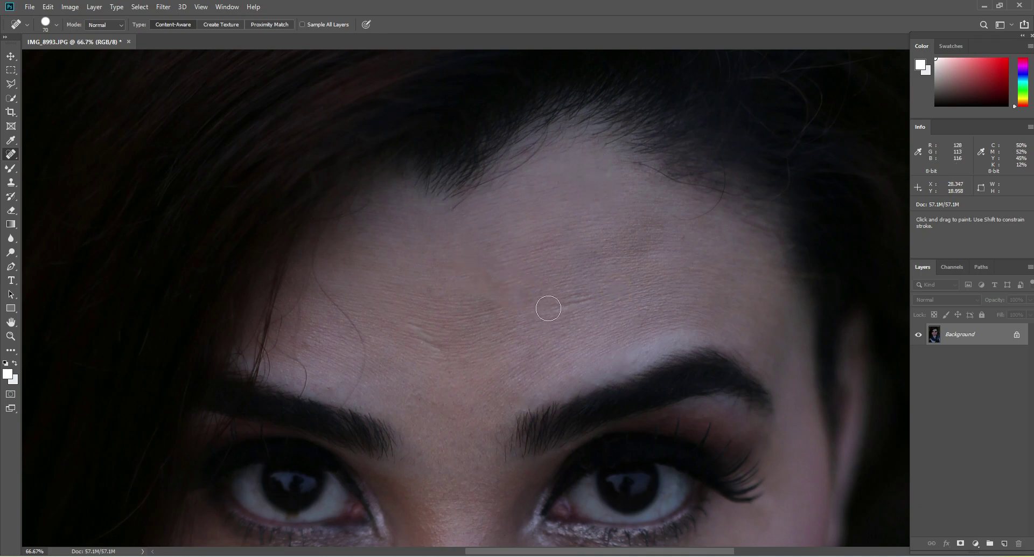
pyautogui.moveTo(547, 302); pyautogui.dragTo(605, 295)
pyautogui.press('[')
pyautogui.press('[')
pyautogui.moveTo(440, 353); pyautogui.dragTo(413, 326)
pyautogui.click(424, 289)
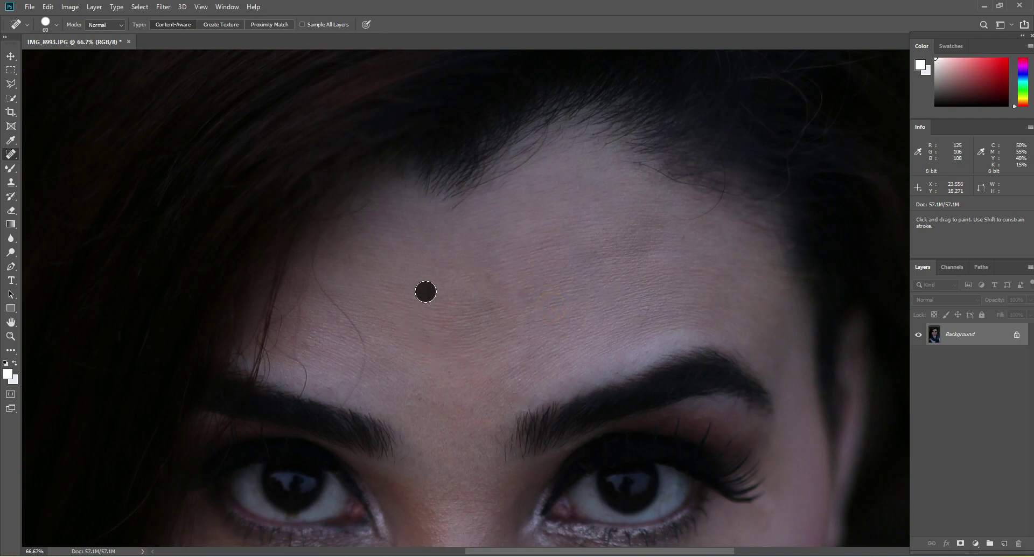
# Remove the long curved stray hair from the side of the forehead with the healing brush at size 50
pyautogui.press('[')
pyautogui.moveTo(344, 401)
pyautogui.mouseDown()
pyautogui.moveTo(362, 356)
pyautogui.moveTo(320, 266)
pyautogui.moveTo(326, 225)
pyautogui.mouseUp()
pyautogui.press(']')
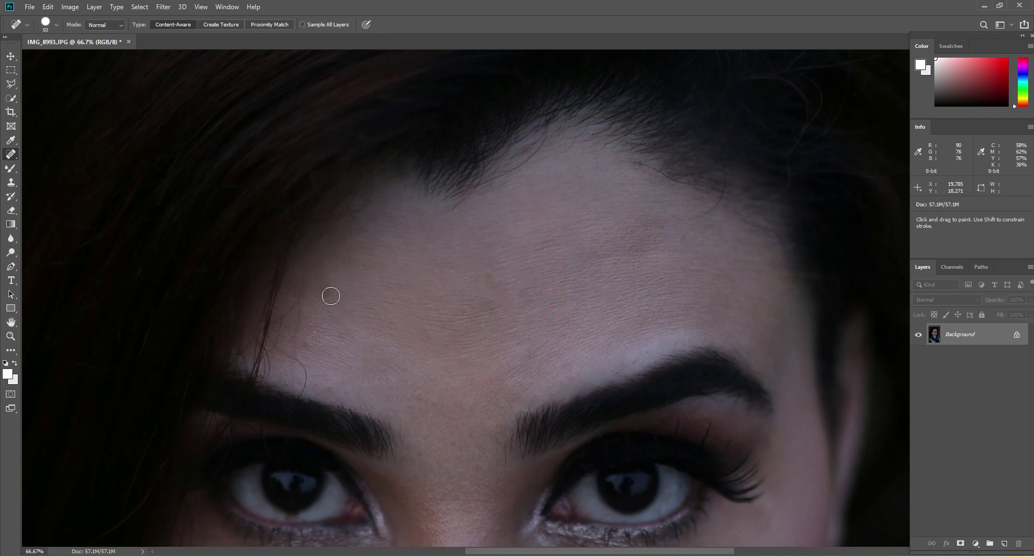
pyautogui.click(338, 224)
# Remove the remaining short stray hairs between the hair strand and the eyebrow with the healing brush at size 45
pyautogui.press('[')
pyautogui.moveTo(302, 391)
pyautogui.mouseDown()
pyautogui.moveTo(279, 345)
pyautogui.moveTo(289, 302)
pyautogui.mouseUp()
pyautogui.press(']')
pyautogui.press('[')
pyautogui.moveTo(273, 356); pyautogui.dragTo(271, 356)
pyautogui.click(271, 365)
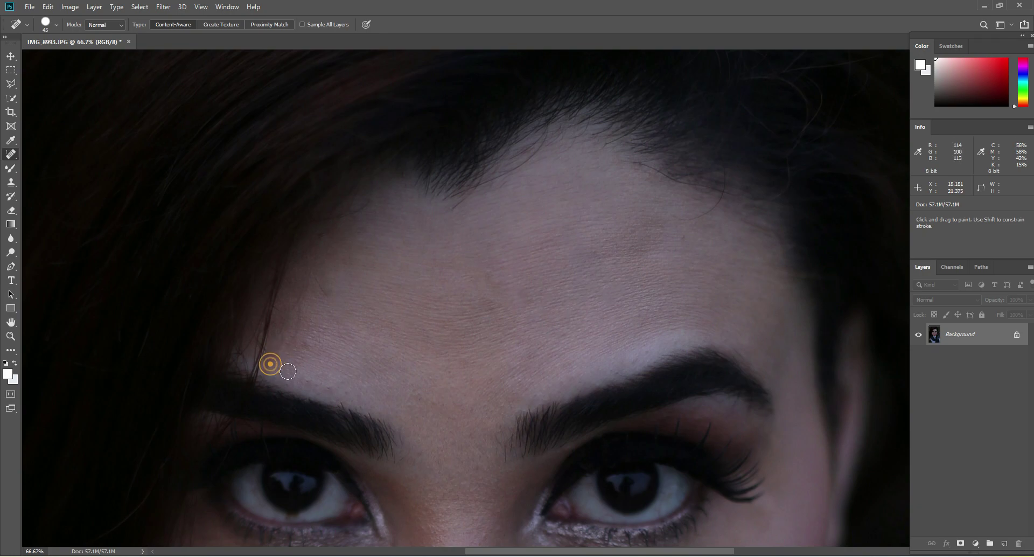
pyautogui.click(324, 292)
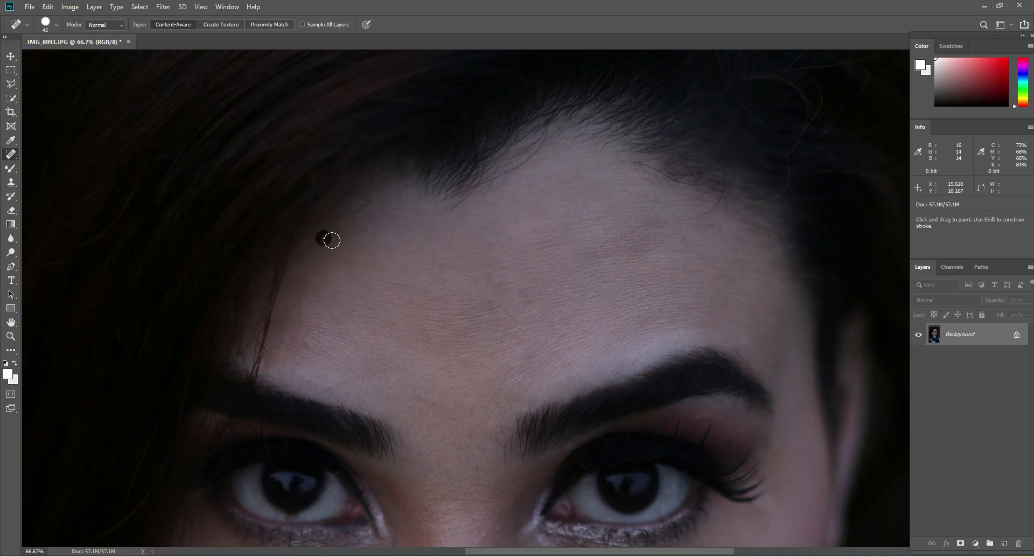
# Heal the spots on the cheek beside the nose, the nostril and the nose tip with the healing brush at size 40
pyautogui.moveTo(503, 346); pyautogui.dragTo(430, 190)
pyautogui.moveTo(419, 446); pyautogui.dragTo(462, 254)
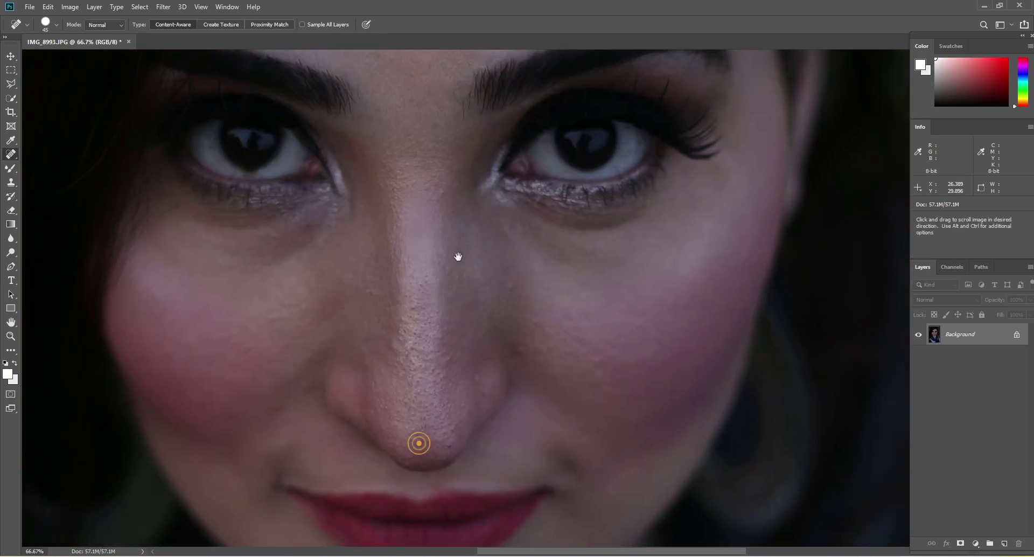
pyautogui.press('[')
pyautogui.click(513, 283)
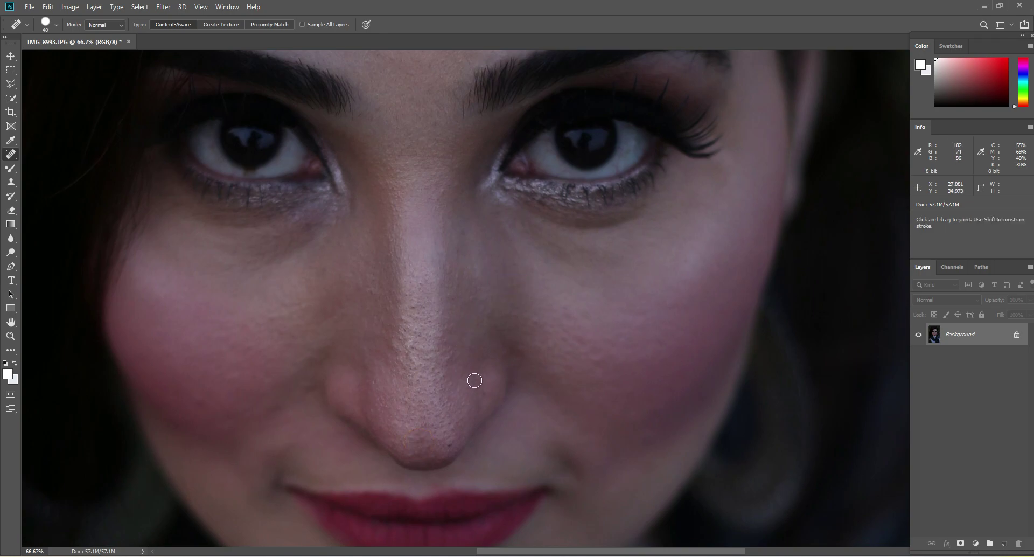
pyautogui.click(481, 397)
pyautogui.click(450, 445)
pyautogui.click(446, 419)
pyautogui.click(408, 433)
# Heal the visible pores and small spots along the bridge and side of the nose
pyautogui.click(415, 345)
pyautogui.click(410, 360)
pyautogui.moveTo(400, 340); pyautogui.dragTo(403, 315)
pyautogui.click(416, 302)
pyautogui.click(394, 346)
pyautogui.click(371, 288)
# Inspect the retouched face from the chin up to the forehead, both up close and with the whole photo in view
pyautogui.moveTo(462, 423); pyautogui.dragTo(435, 218)
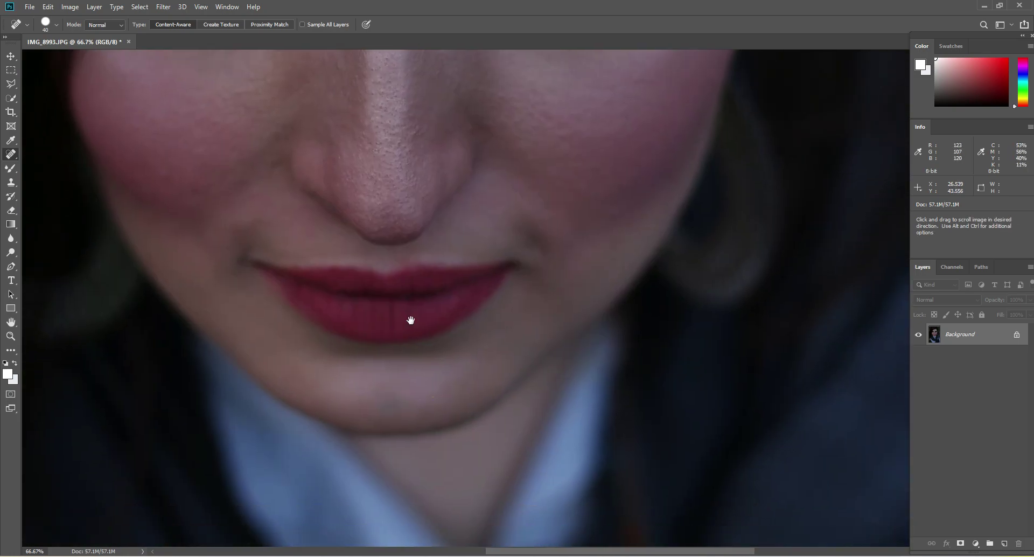
pyautogui.moveTo(432, 397); pyautogui.dragTo(383, 452)
pyautogui.click(370, 317)
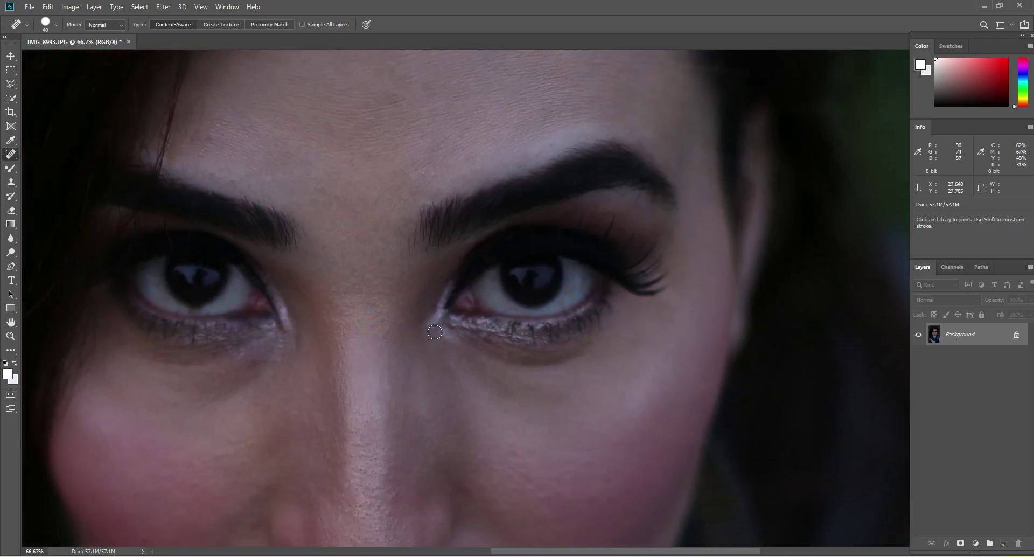
pyautogui.click(11, 335)
pyautogui.rightClick(405, 224)
pyautogui.click(406, 223)
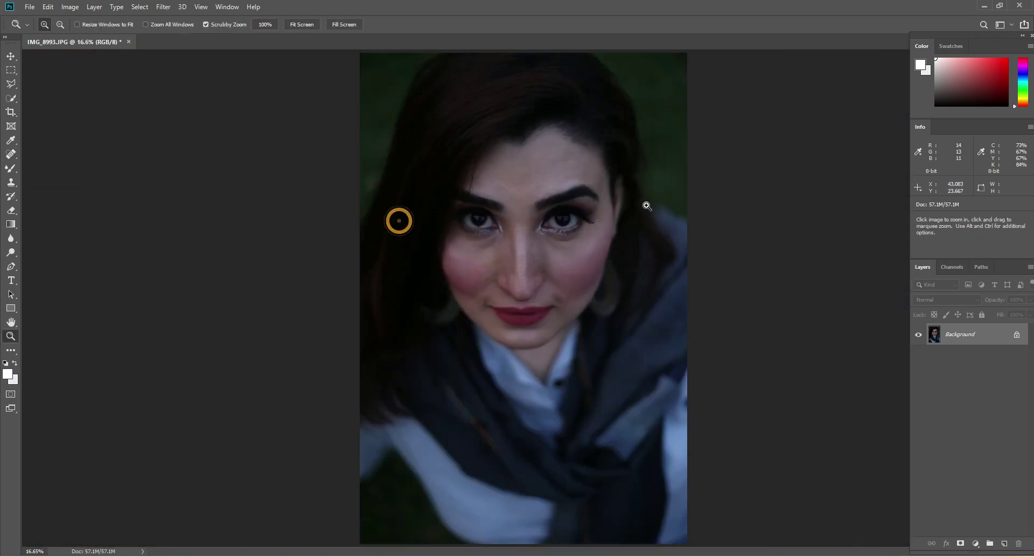
pyautogui.click(596, 139)
pyautogui.click(544, 150)
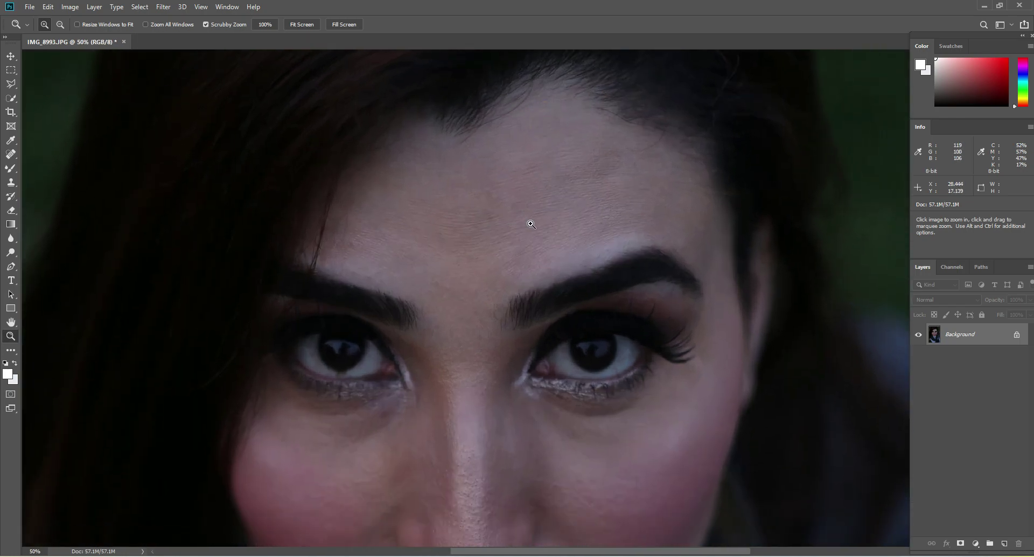
pyautogui.click(491, 178)
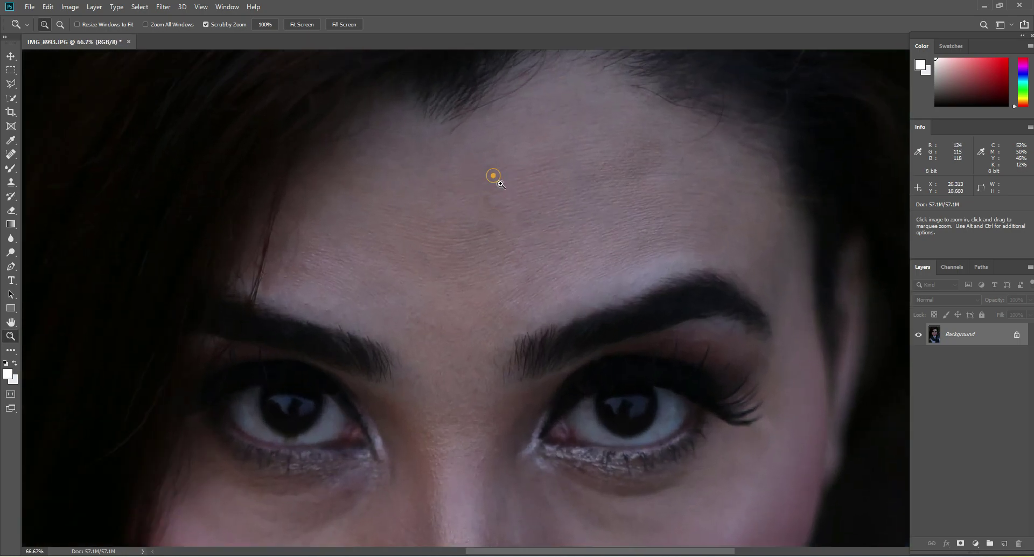
pyautogui.rightClick(561, 184)
pyautogui.click(572, 190)
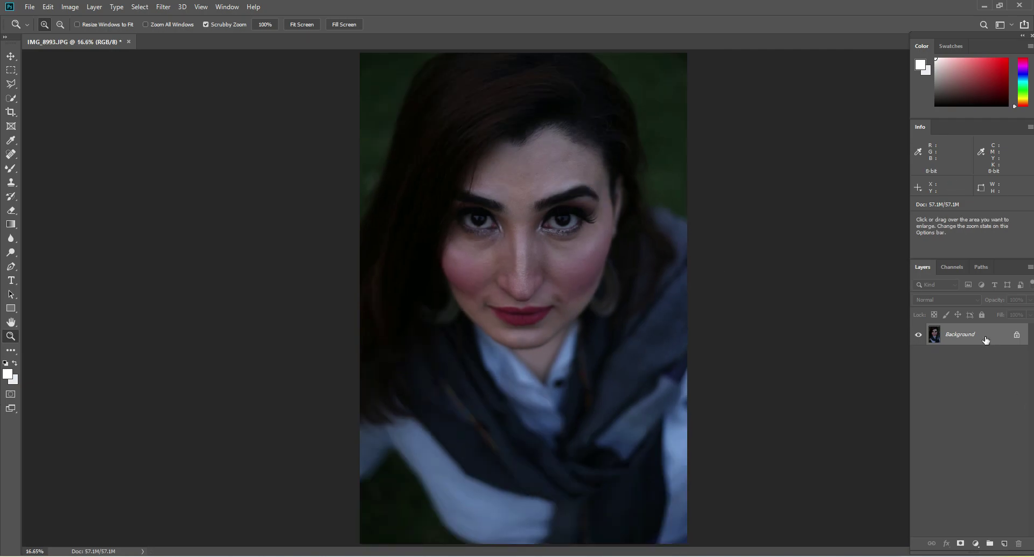
# Duplicate the Background layer
pyautogui.moveTo(985, 340); pyautogui.dragTo(1004, 543)
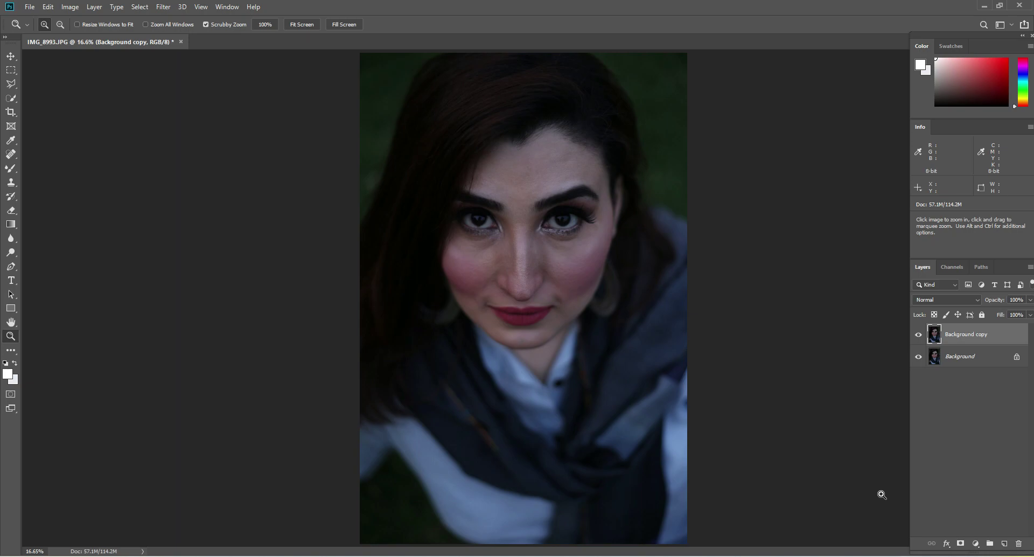
pyautogui.click(648, 194)
pyautogui.click(650, 210)
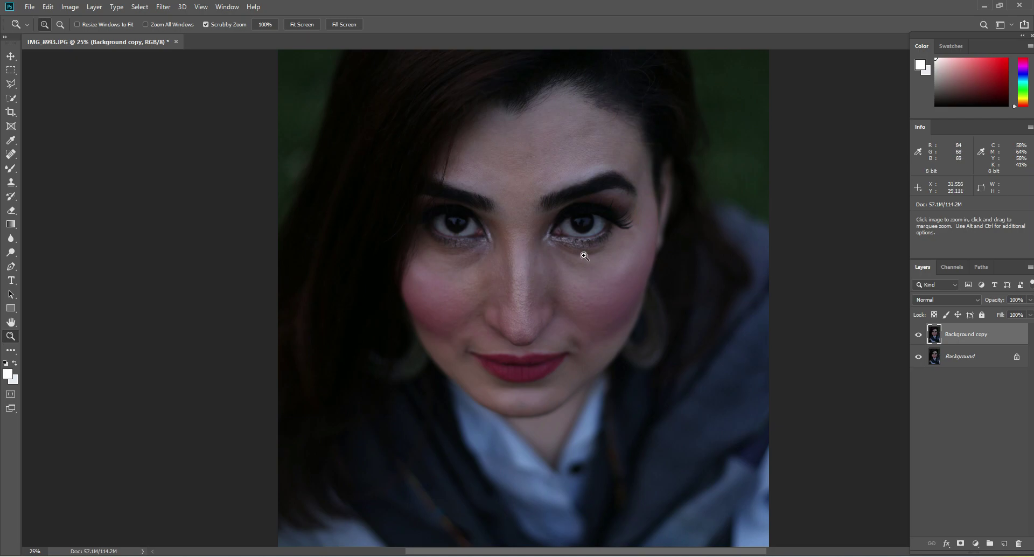
# Apply the Camera Raw Filter with Auto tone adjustments to the duplicated layer
pyautogui.click(163, 7)
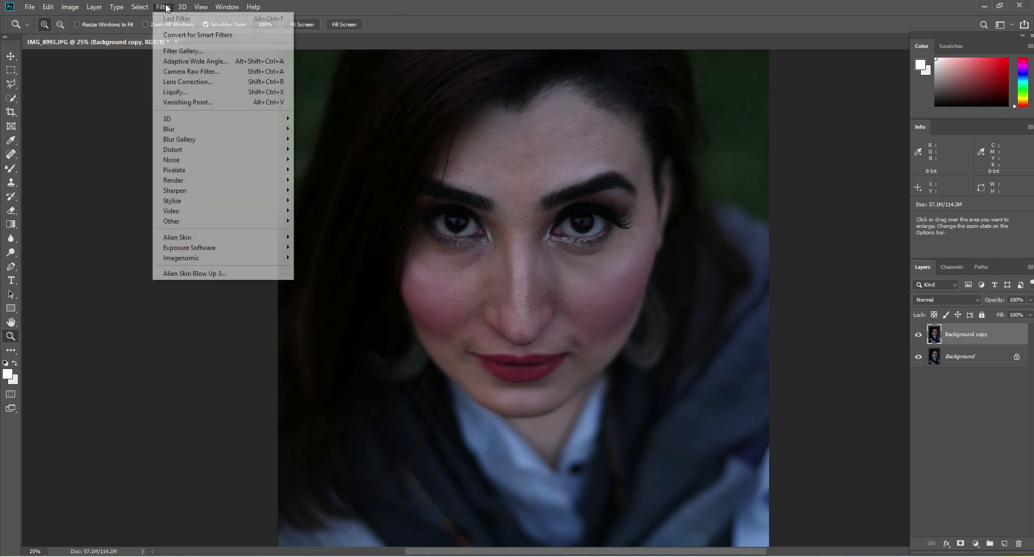
pyautogui.click(209, 71)
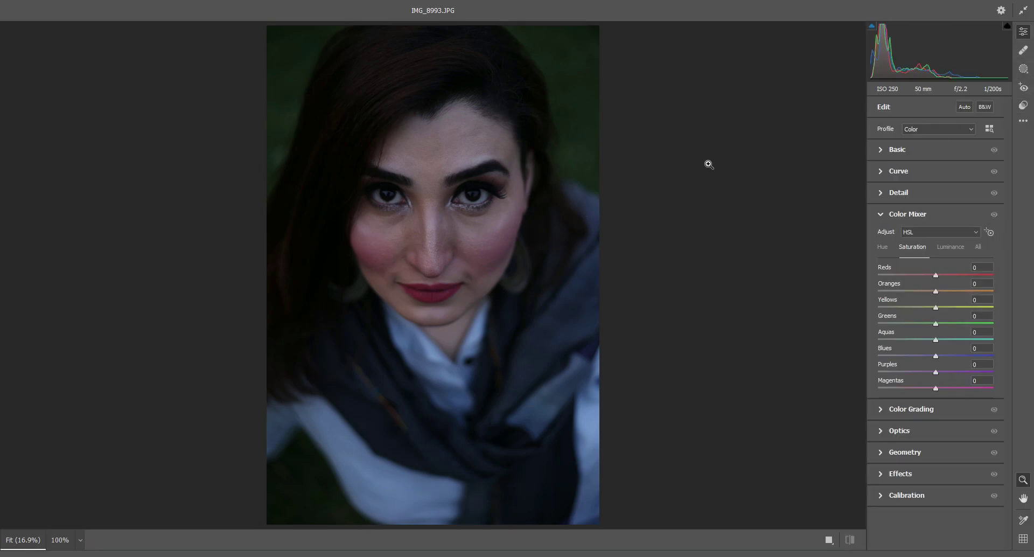
pyautogui.click(878, 151)
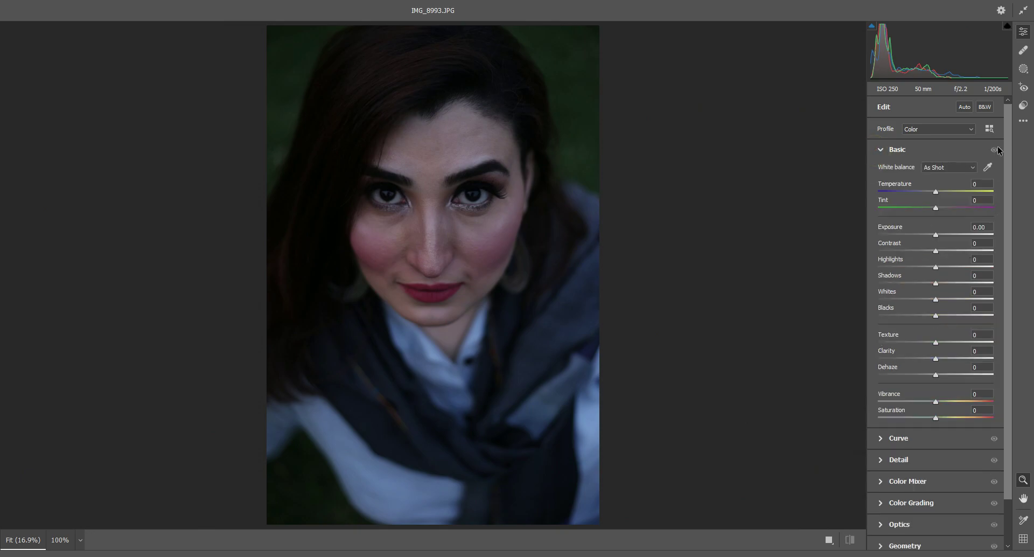
pyautogui.click(964, 108)
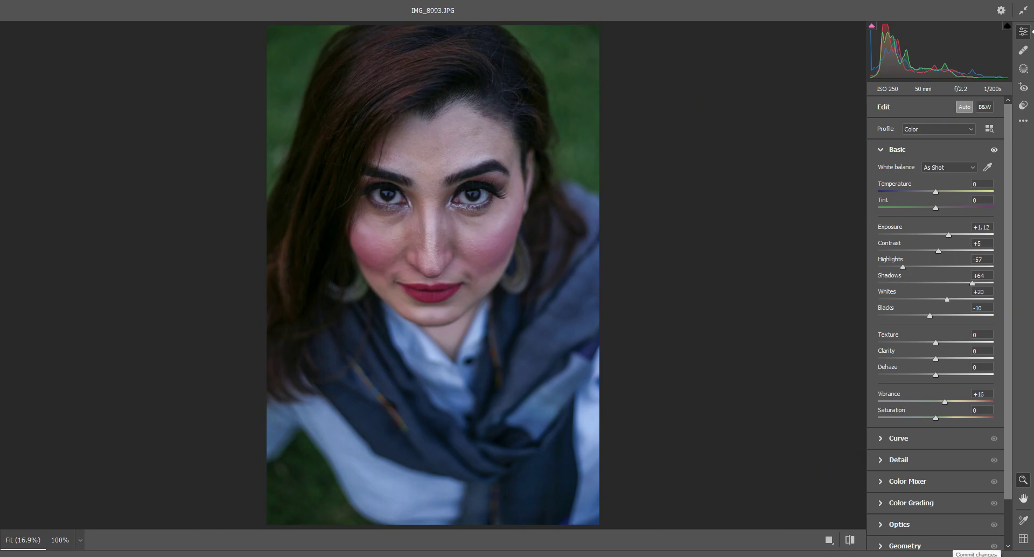
pyautogui.click(977, 553)
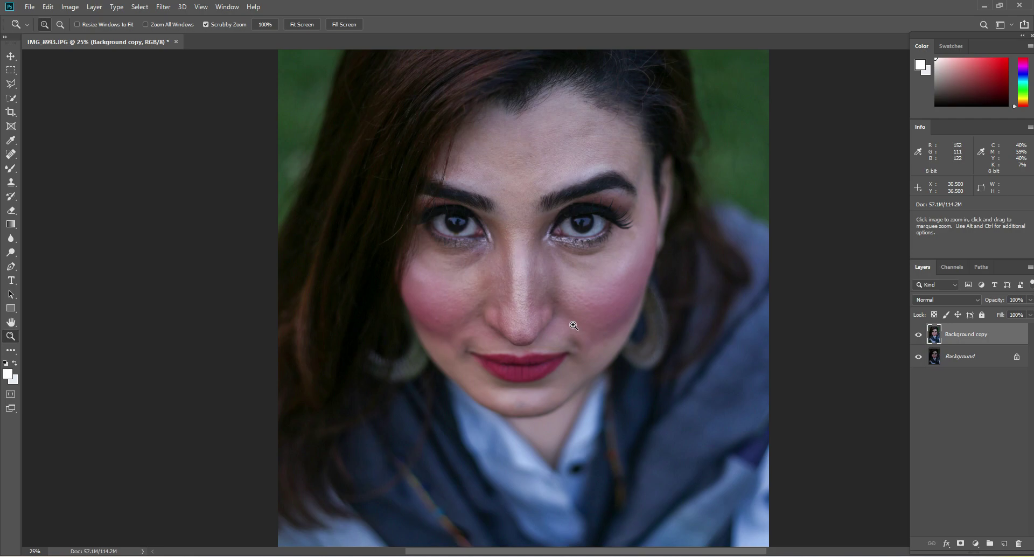
# Compare the photo with and without the Background copy layer, and inspect the brightened face up close
pyautogui.rightClick(636, 259)
pyautogui.click(646, 265)
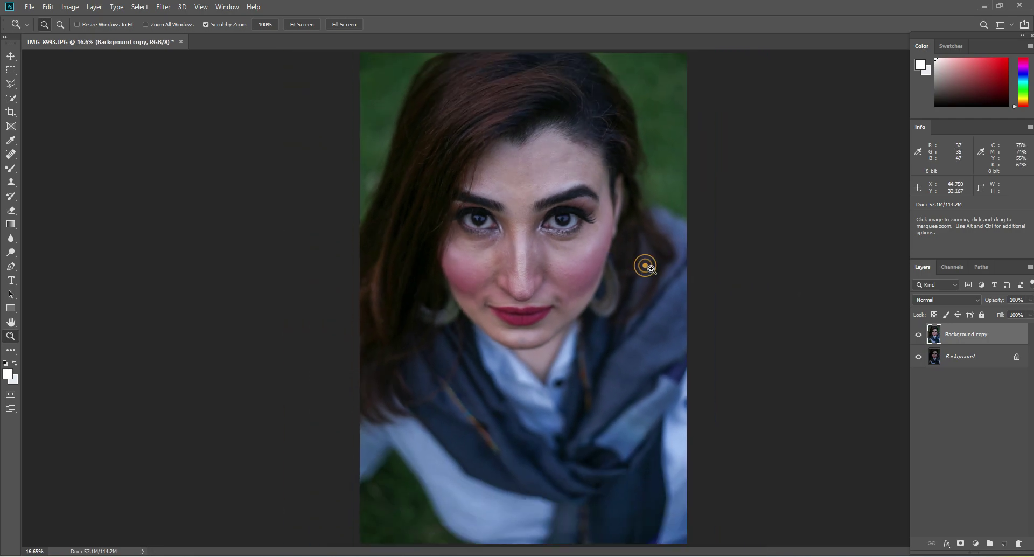
pyautogui.click(915, 334)
pyautogui.click(917, 334)
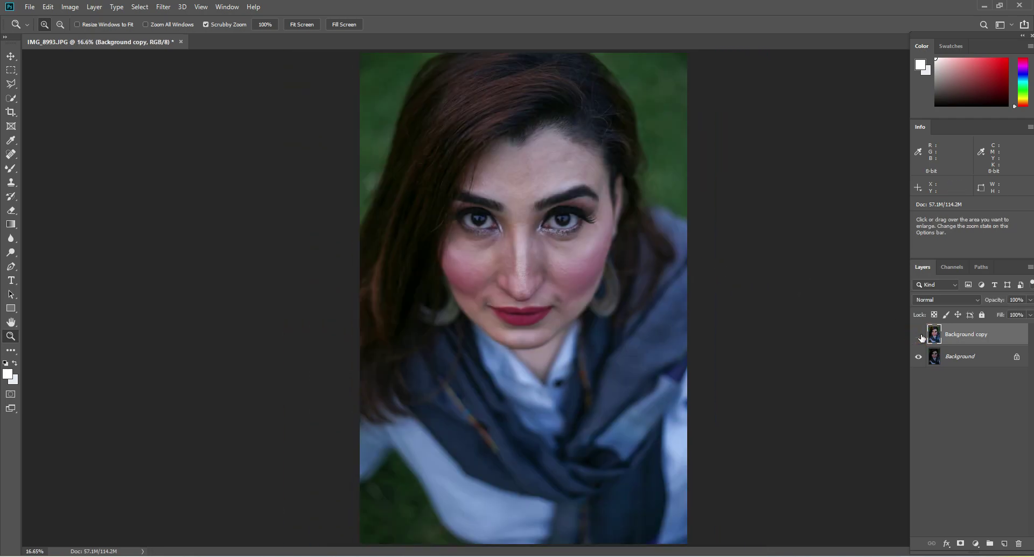
pyautogui.click(918, 335)
pyautogui.click(919, 335)
pyautogui.click(699, 188)
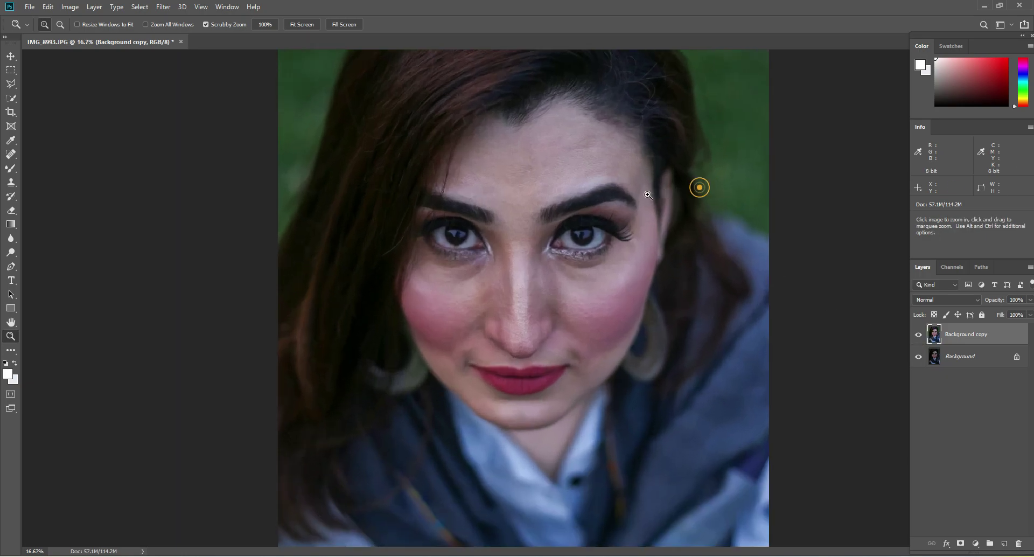
pyautogui.click(655, 194)
pyautogui.click(659, 194)
pyautogui.click(658, 194)
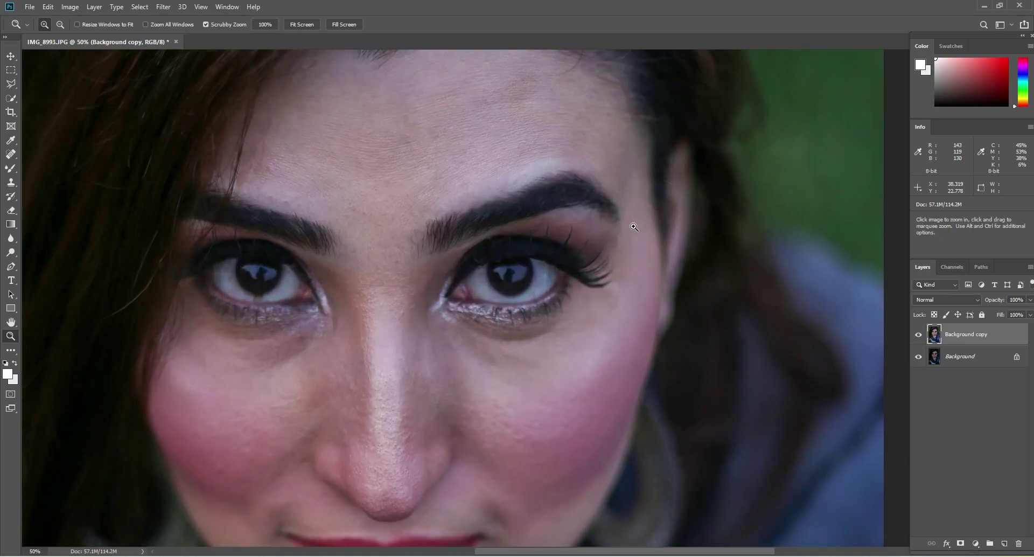
# Duplicate the Background copy layer
pyautogui.moveTo(491, 274); pyautogui.dragTo(582, 182)
pyautogui.rightClick(586, 196)
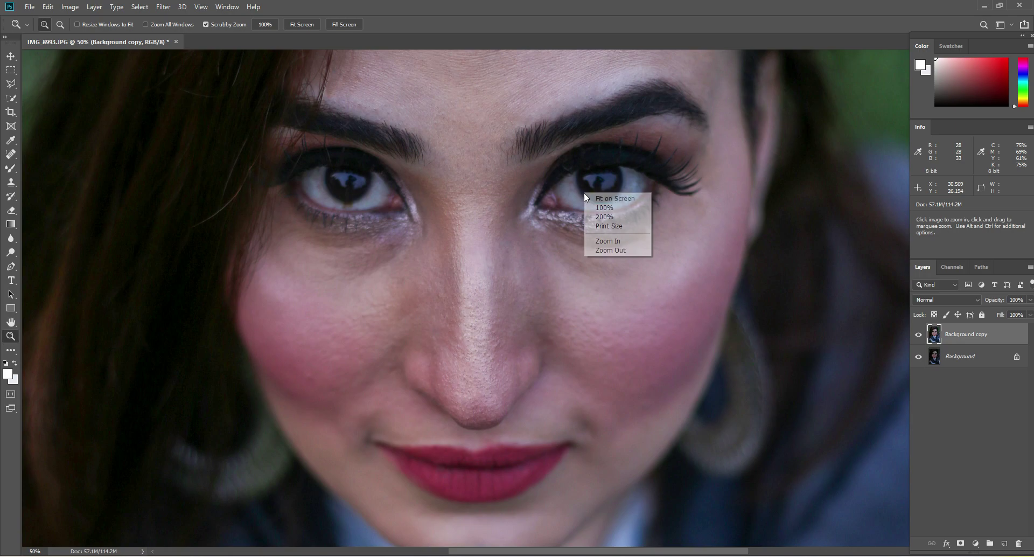
pyautogui.click(611, 249)
pyautogui.scroll(2, 587, 209)
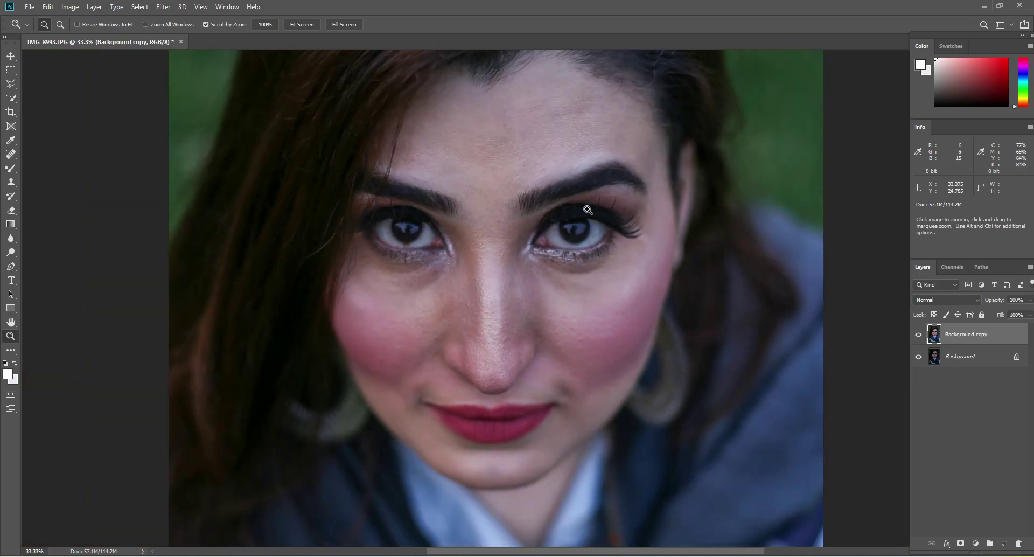
pyautogui.scroll(3, 588, 210)
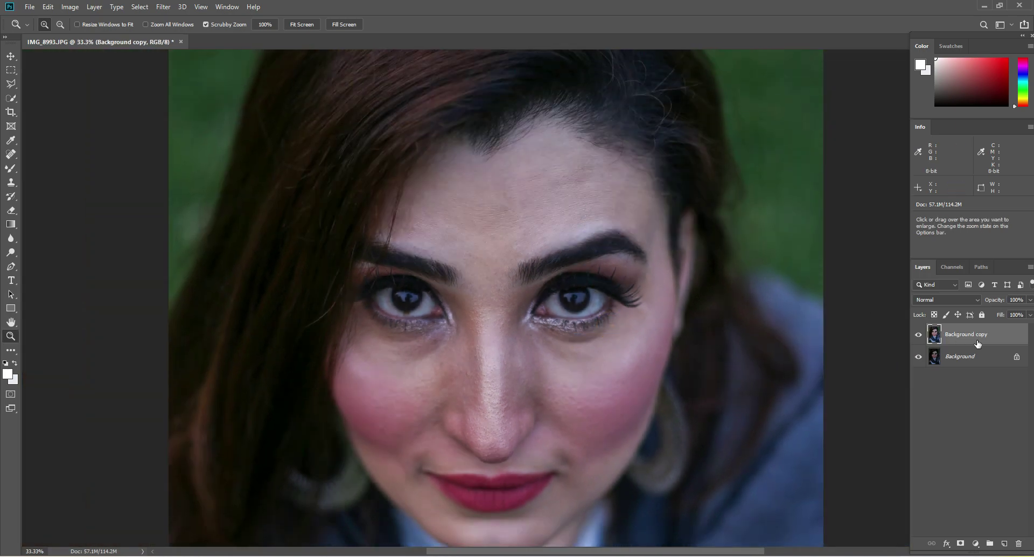
pyautogui.moveTo(978, 344); pyautogui.dragTo(1004, 543)
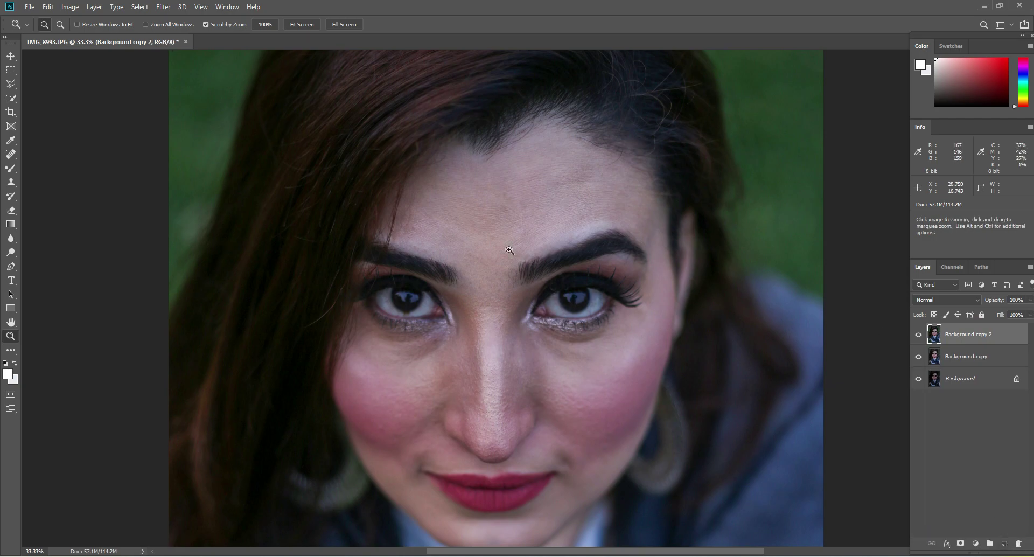
# Choose the Mixer Brush with a soft round tip, 158 px in size and 0% hardness
pyautogui.scroll(1, 509, 250)
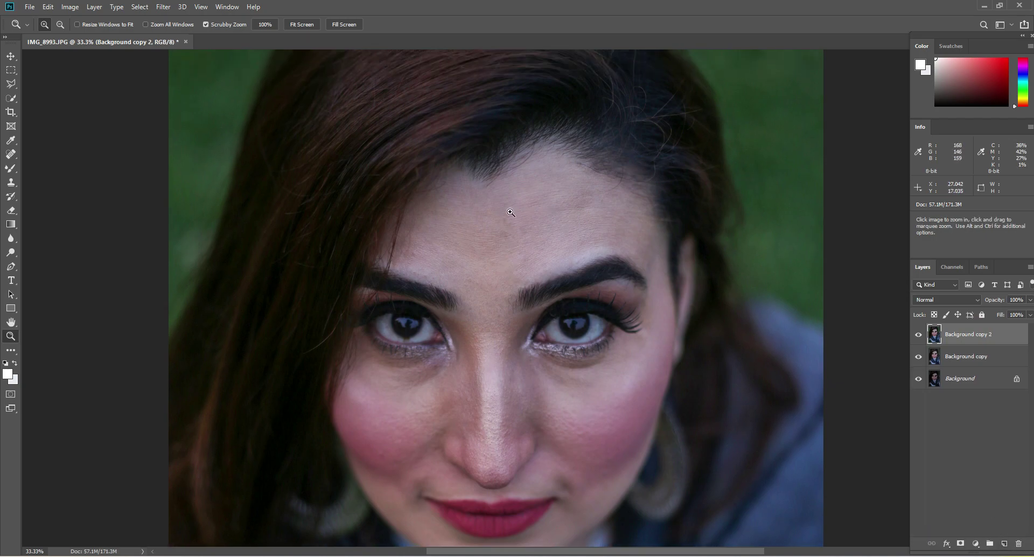
pyautogui.click(11, 168)
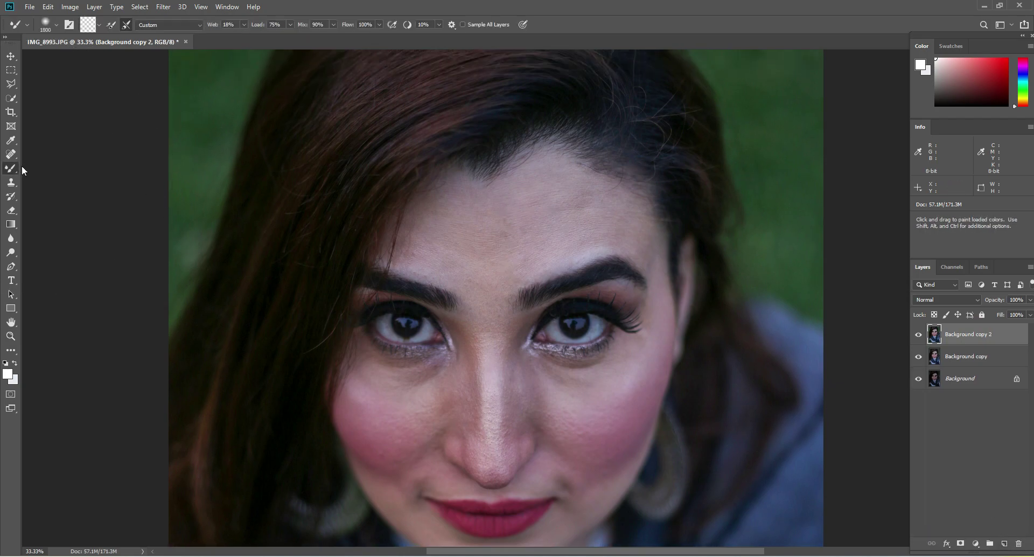
pyautogui.rightClick(634, 248)
pyautogui.moveTo(618, 239); pyautogui.dragTo(625, 239)
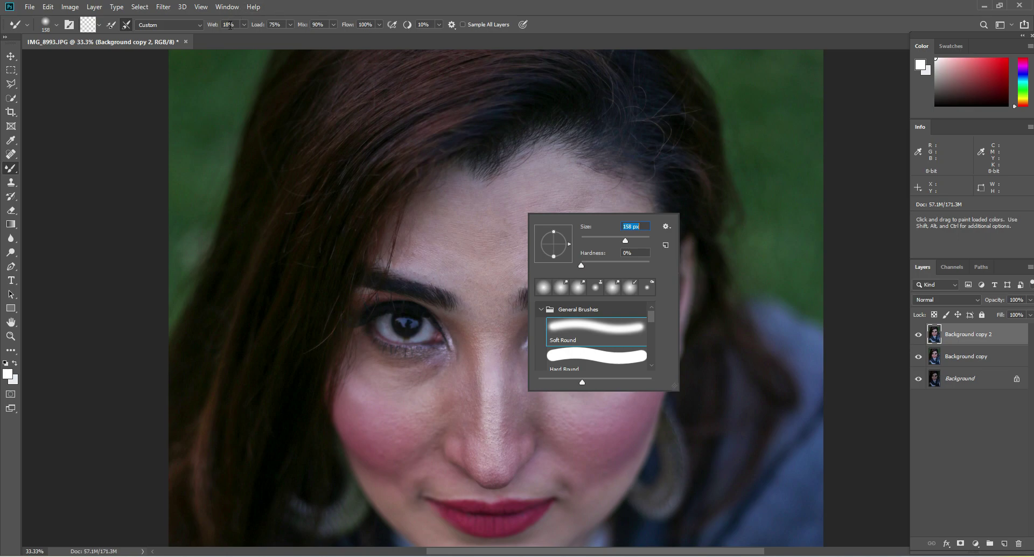
# Set the Mixer Brush to 25% wet, 33% load, 33% mix and 44% flow
pyautogui.click(280, 24)
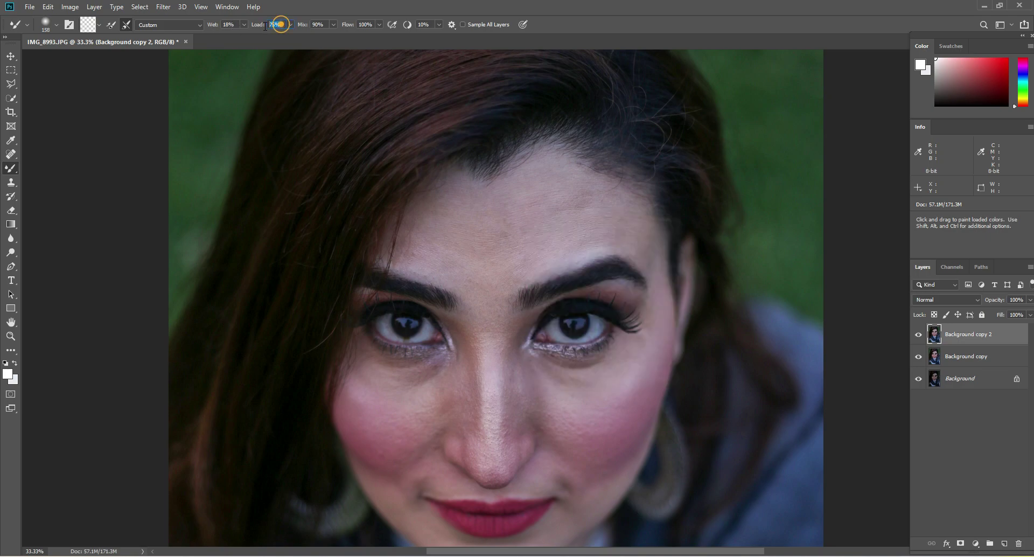
pyautogui.moveTo(281, 25); pyautogui.dragTo(265, 26)
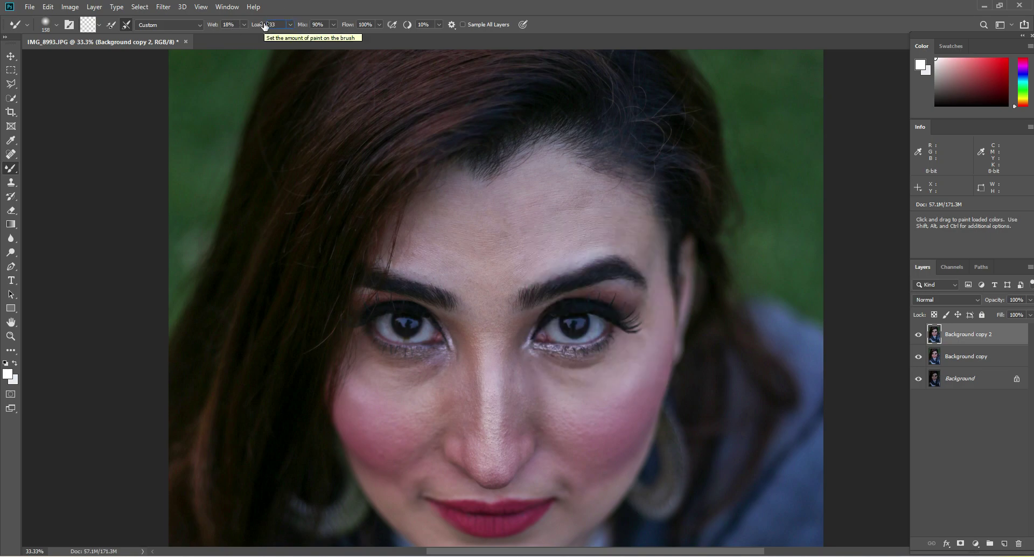
pyautogui.write('33')
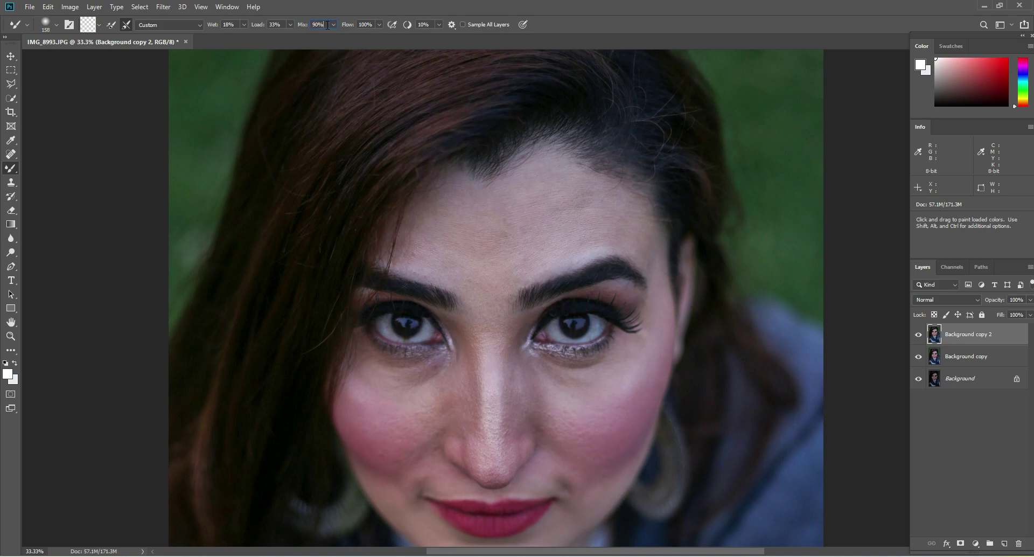
pyautogui.click(325, 25)
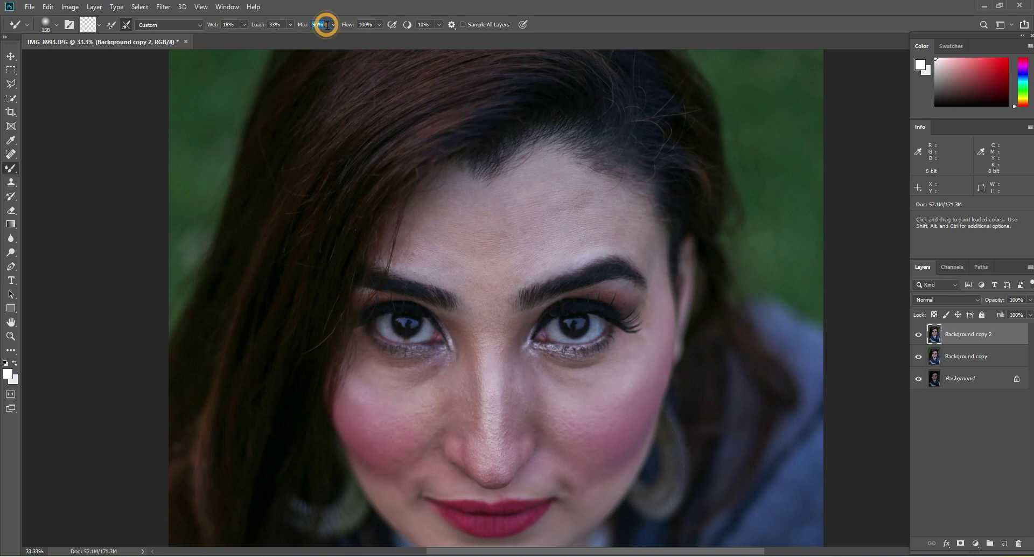
pyautogui.click(371, 25)
pyautogui.click(238, 24)
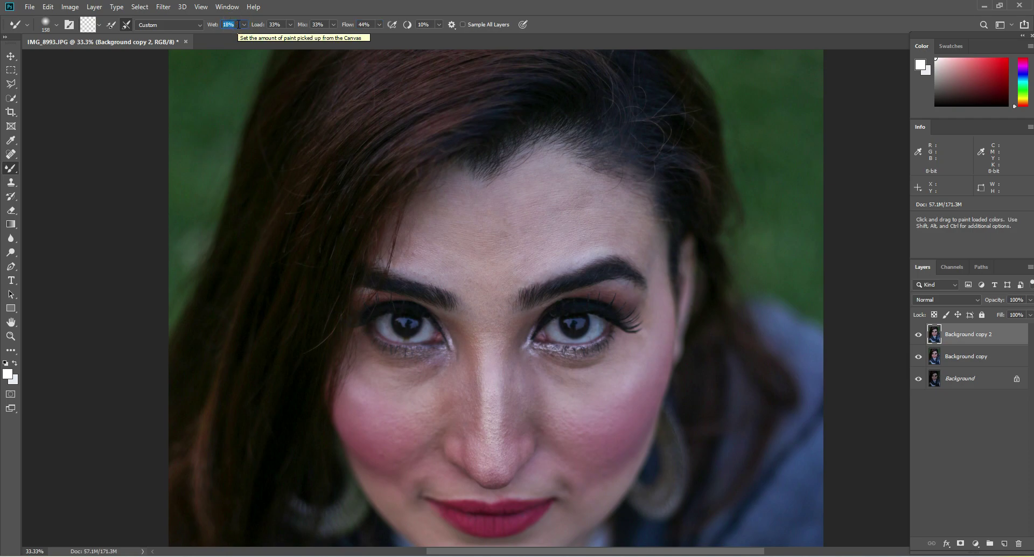
pyautogui.write('25')
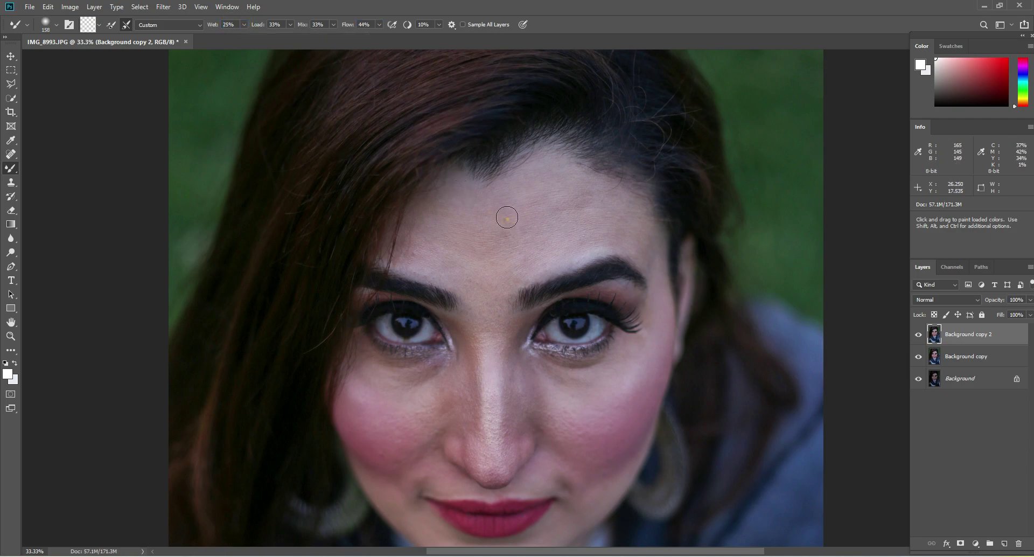
# Smooth the skin across the forehead on the Background copy 2 layer with a Mixer Brush of about 250 px
pyautogui.click(508, 219)
pyautogui.click(11, 336)
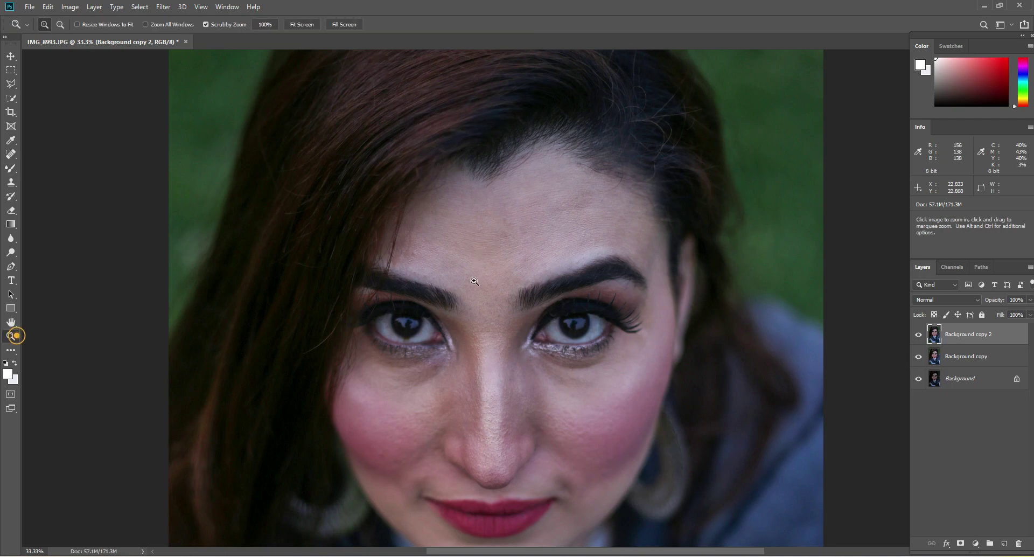
pyautogui.click(478, 280)
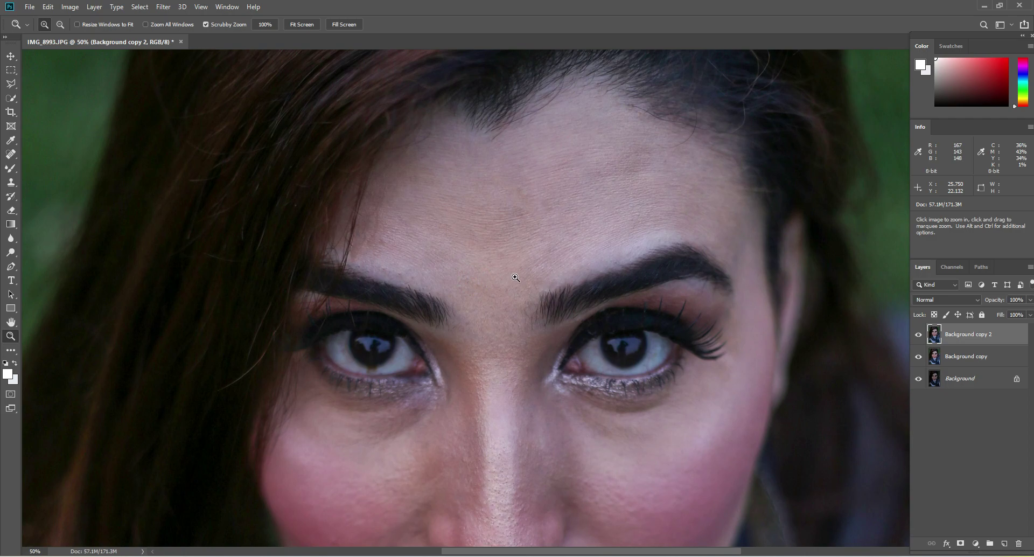
pyautogui.press('space')
pyautogui.moveTo(627, 253); pyautogui.dragTo(573, 270)
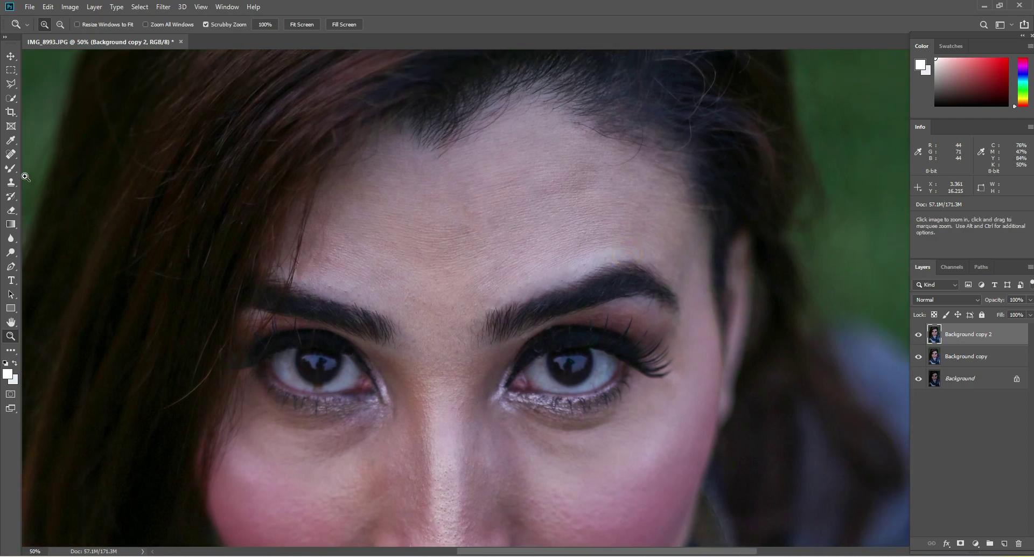
pyautogui.click(11, 168)
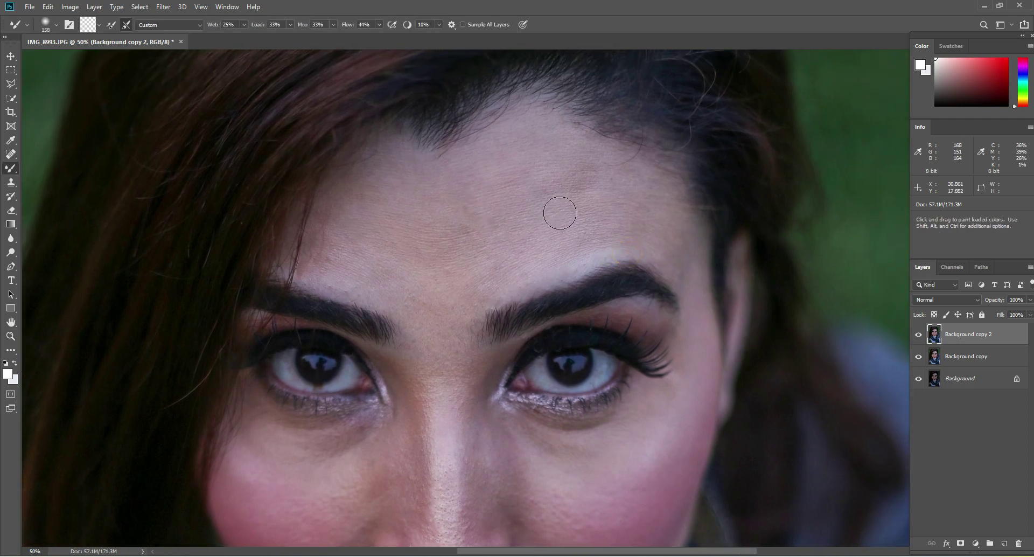
pyautogui.press(']')
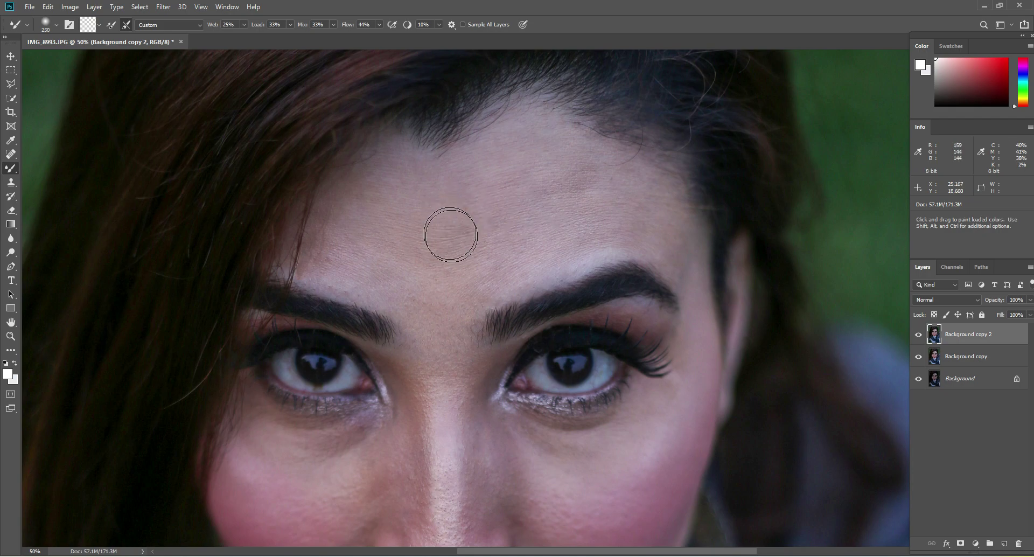
pyautogui.moveTo(492, 268)
pyautogui.mouseDown()
pyautogui.moveTo(463, 315)
pyautogui.moveTo(423, 272)
pyautogui.moveTo(425, 294)
pyautogui.moveTo(344, 280)
pyautogui.moveTo(327, 241)
pyautogui.moveTo(319, 270)
pyautogui.moveTo(355, 200)
pyautogui.moveTo(319, 251)
pyautogui.mouseUp()
pyautogui.click(353, 198)
pyautogui.press('[')
pyautogui.press(']')
pyautogui.press(']')
pyautogui.press(']')
pyautogui.moveTo(357, 222)
pyautogui.mouseDown()
pyautogui.moveTo(366, 256)
pyautogui.moveTo(387, 162)
pyautogui.moveTo(381, 185)
pyautogui.moveTo(396, 233)
pyautogui.moveTo(475, 233)
pyautogui.moveTo(475, 176)
pyautogui.moveTo(492, 153)
pyautogui.moveTo(436, 175)
pyautogui.moveTo(486, 180)
pyautogui.moveTo(510, 235)
pyautogui.moveTo(469, 277)
pyautogui.moveTo(512, 233)
pyautogui.moveTo(519, 258)
pyautogui.moveTo(604, 243)
pyautogui.moveTo(563, 224)
pyautogui.moveTo(549, 196)
pyautogui.moveTo(481, 280)
pyautogui.mouseUp()
# Smooth the skin between and just above the eyebrows with a smaller Mixer Brush of 125 to 175 px
pyautogui.press('[')
pyautogui.press('[')
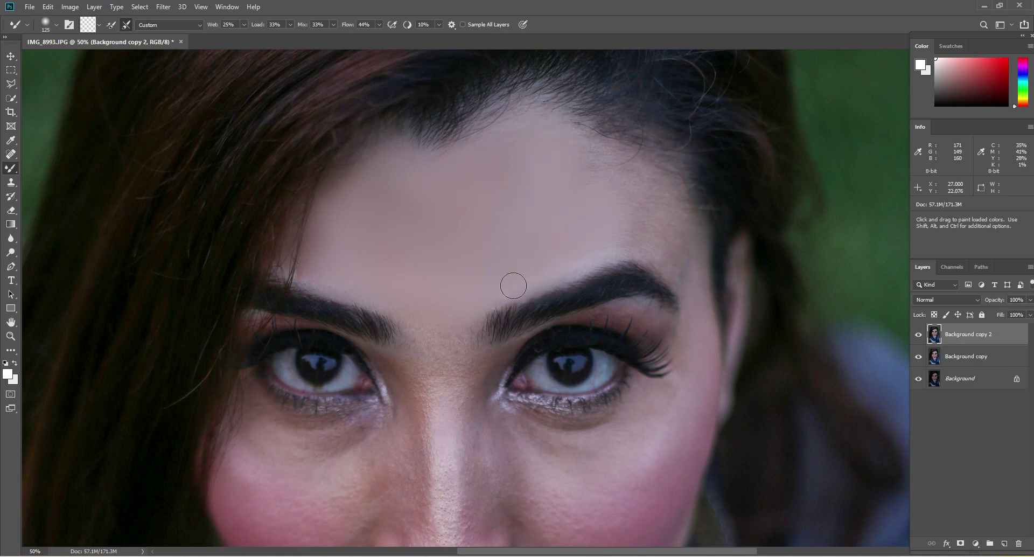
pyautogui.scroll(-1, 452, 260)
pyautogui.press(']')
pyautogui.press(']')
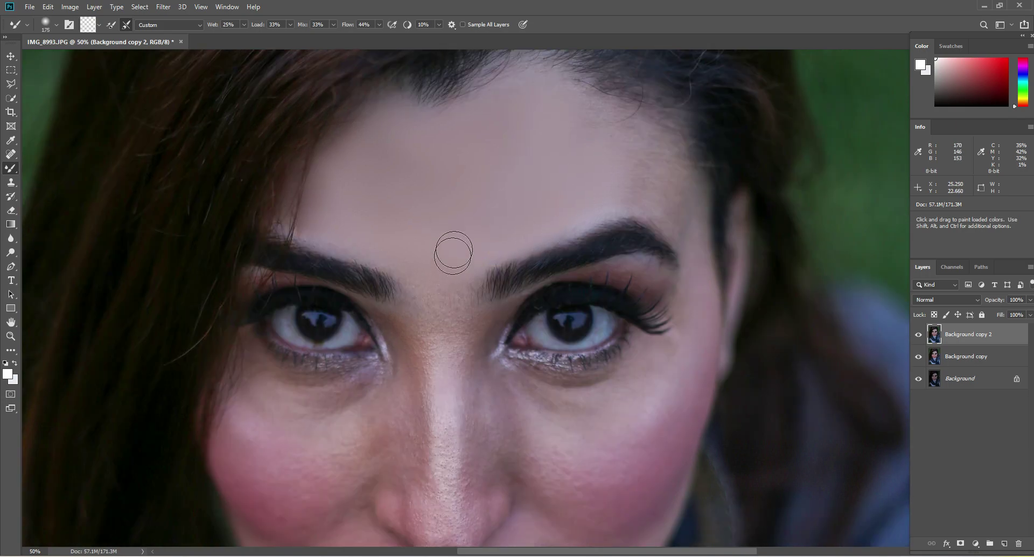
pyautogui.moveTo(454, 254)
pyautogui.mouseDown()
pyautogui.moveTo(450, 312)
pyautogui.moveTo(439, 311)
pyautogui.moveTo(412, 248)
pyautogui.moveTo(333, 231)
pyautogui.mouseUp()
pyautogui.moveTo(347, 127)
pyautogui.mouseDown()
pyautogui.moveTo(360, 159)
pyautogui.moveTo(395, 164)
pyautogui.moveTo(386, 137)
pyautogui.moveTo(401, 173)
pyautogui.moveTo(404, 212)
pyautogui.moveTo(354, 233)
pyautogui.mouseUp()
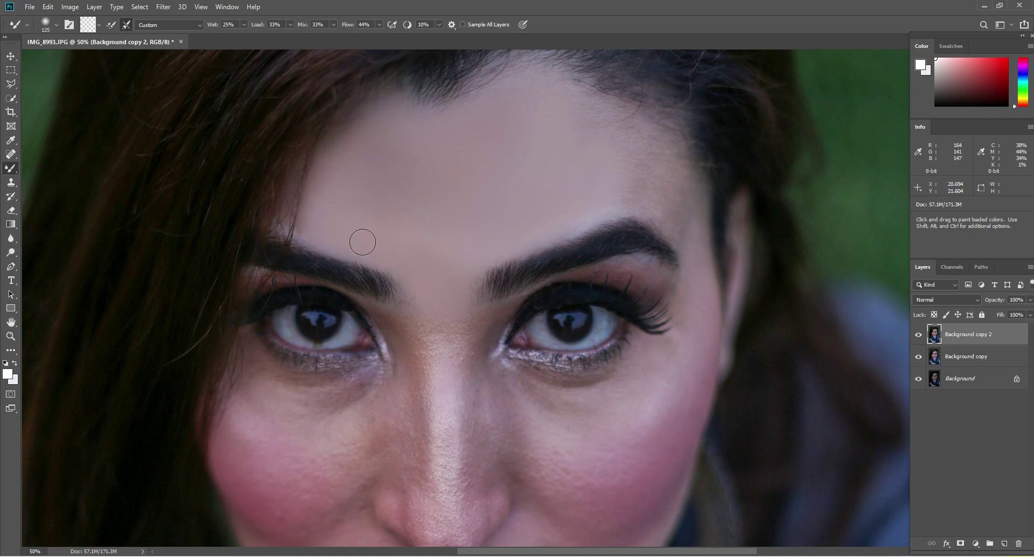
pyautogui.keyDown('alt'); pyautogui.click(448, 305); pyautogui.keyUp('alt')
# Smooth the forehead above the subject's left eyebrow up to the hairline with a 250 px Mixer Brush
pyautogui.keyDown('alt'); pyautogui.click(578, 201); pyautogui.keyUp('alt')
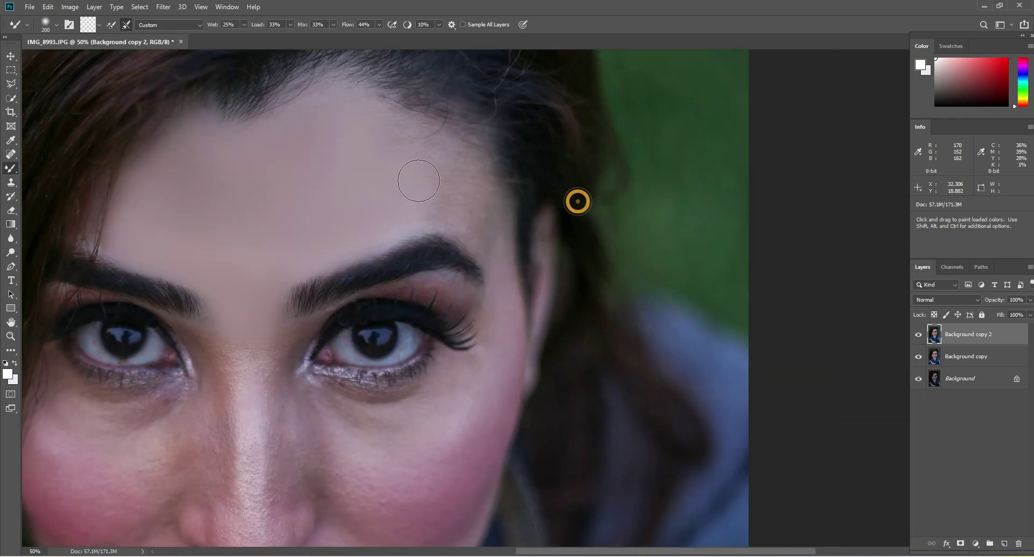
pyautogui.press(']')
pyautogui.keyDown('alt'); pyautogui.click(381, 215); pyautogui.keyUp('alt')
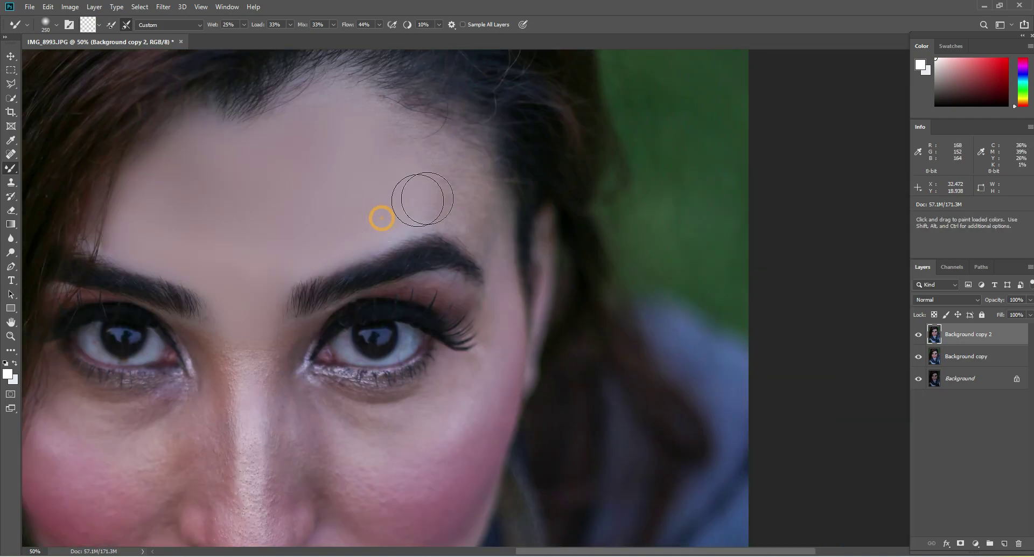
pyautogui.moveTo(443, 165)
pyautogui.mouseDown()
pyautogui.moveTo(401, 151)
pyautogui.moveTo(443, 164)
pyautogui.moveTo(397, 133)
pyautogui.mouseUp()
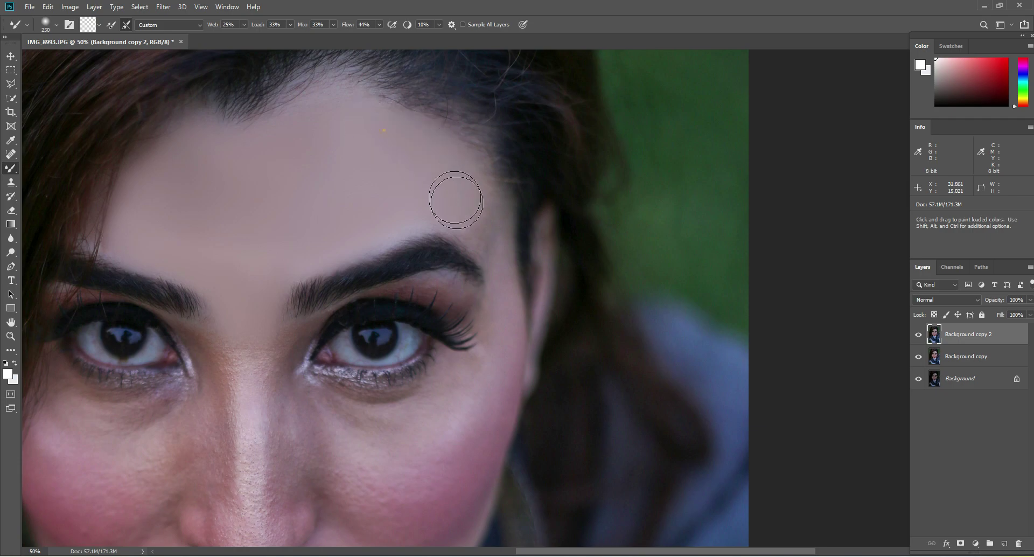
# Blend the temple around the outer end of the subject's left eyebrow with a 150 to 200 px Mixer Brush
pyautogui.press('[')
pyautogui.press('[')
pyautogui.press('[')
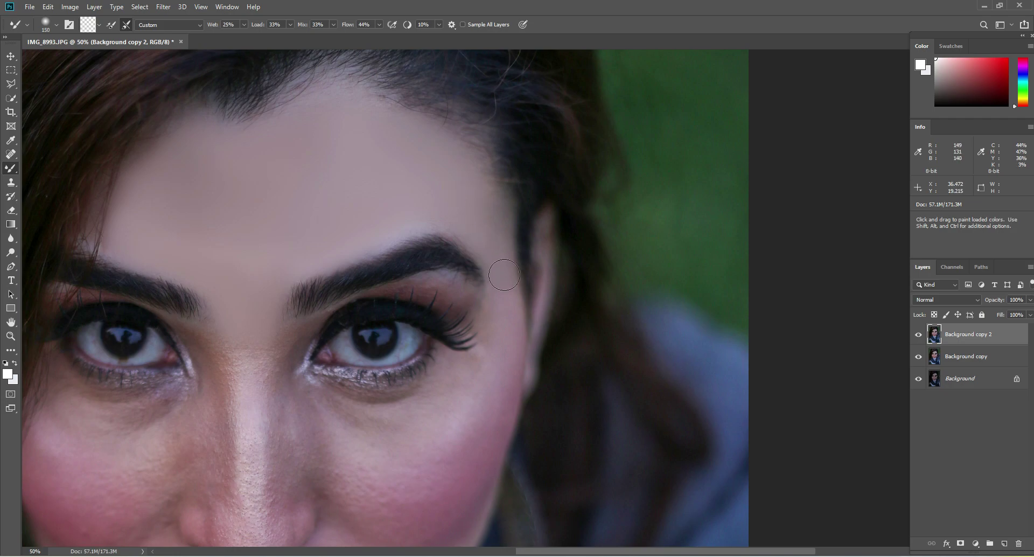
pyautogui.press(']')
pyautogui.moveTo(446, 206)
pyautogui.mouseDown()
pyautogui.moveTo(407, 214)
pyautogui.moveTo(464, 233)
pyautogui.moveTo(456, 210)
pyautogui.moveTo(385, 228)
pyautogui.mouseUp()
# Smooth the rough skin along the bridge of the nose from between the eyes to the tip
pyautogui.scroll(-3, 385, 228)
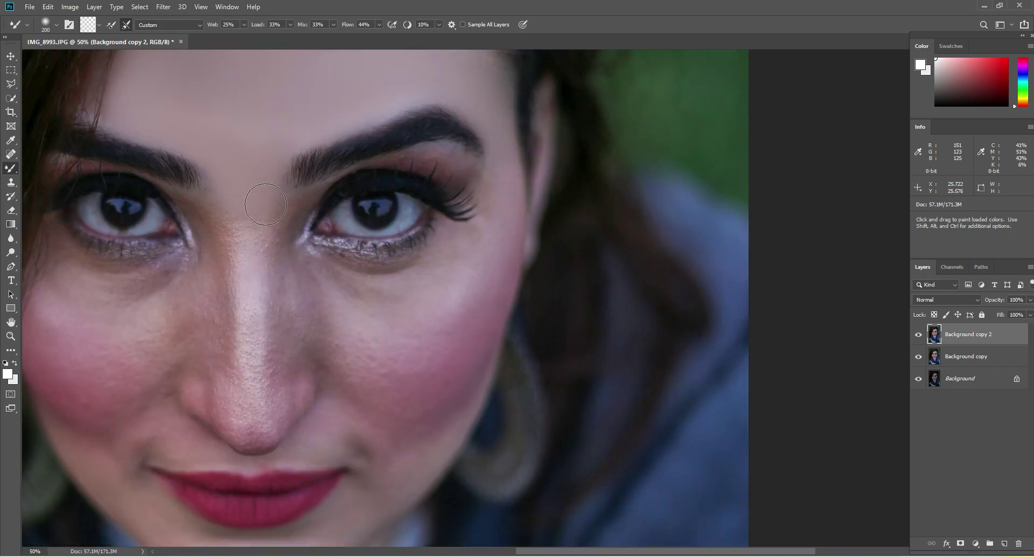
pyautogui.press(']')
pyautogui.press(']')
pyautogui.scroll(-1, 245, 169)
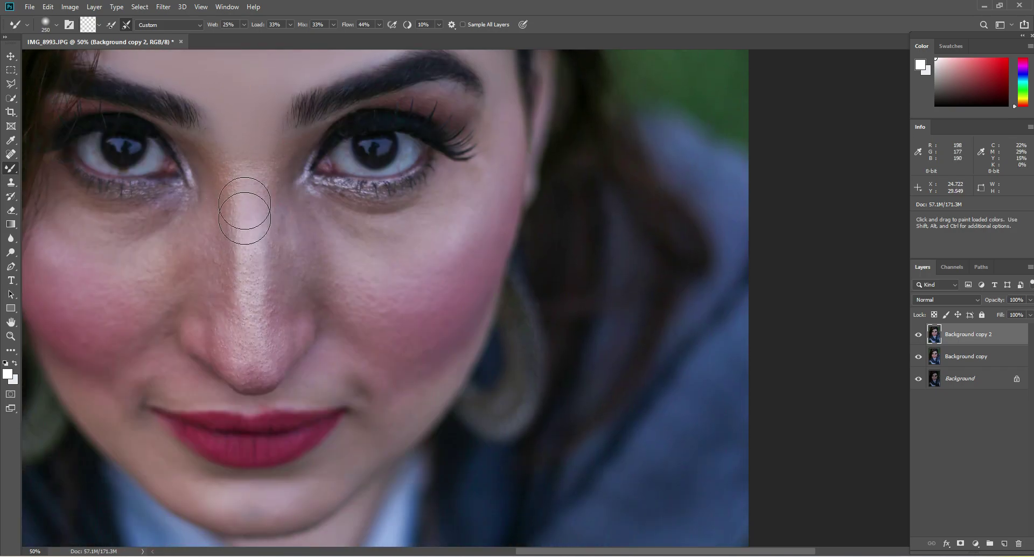
pyautogui.press('[')
pyautogui.press('[')
pyautogui.moveTo(245, 162)
pyautogui.mouseDown()
pyautogui.moveTo(240, 138)
pyautogui.moveTo(234, 161)
pyautogui.moveTo(260, 193)
pyautogui.moveTo(244, 240)
pyautogui.mouseUp()
pyautogui.moveTo(232, 176)
pyautogui.mouseDown()
pyautogui.moveTo(233, 221)
pyautogui.moveTo(227, 204)
pyautogui.moveTo(227, 186)
pyautogui.moveTo(242, 284)
pyautogui.moveTo(229, 216)
pyautogui.moveTo(231, 335)
pyautogui.moveTo(256, 190)
pyautogui.moveTo(261, 264)
pyautogui.moveTo(267, 169)
pyautogui.moveTo(254, 313)
pyautogui.moveTo(261, 259)
pyautogui.moveTo(264, 304)
pyautogui.moveTo(264, 160)
pyautogui.moveTo(263, 286)
pyautogui.mouseUp()
# Blend the side of the nose down to the nostril with a 90 to 125 px Mixer Brush
pyautogui.press('[')
pyautogui.scroll(-2, 265, 289)
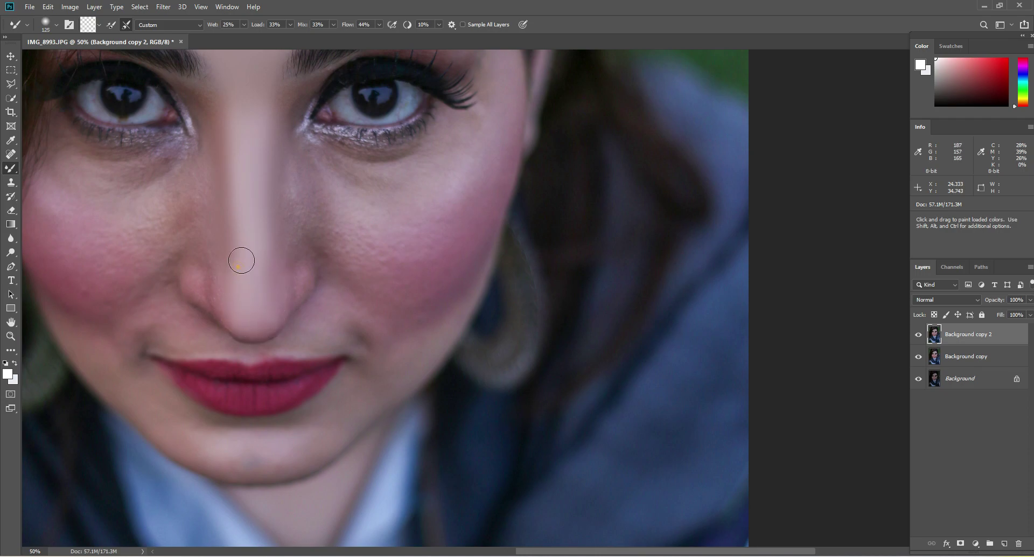
pyautogui.press('[')
pyautogui.click(223, 178)
pyautogui.moveTo(222, 267); pyautogui.dragTo(231, 247)
# Smooth the skin beside the subject's left eye and along the outer cheekbone with a 175 to 250 px Mixer Brush
pyautogui.scroll(3, 441, 214)
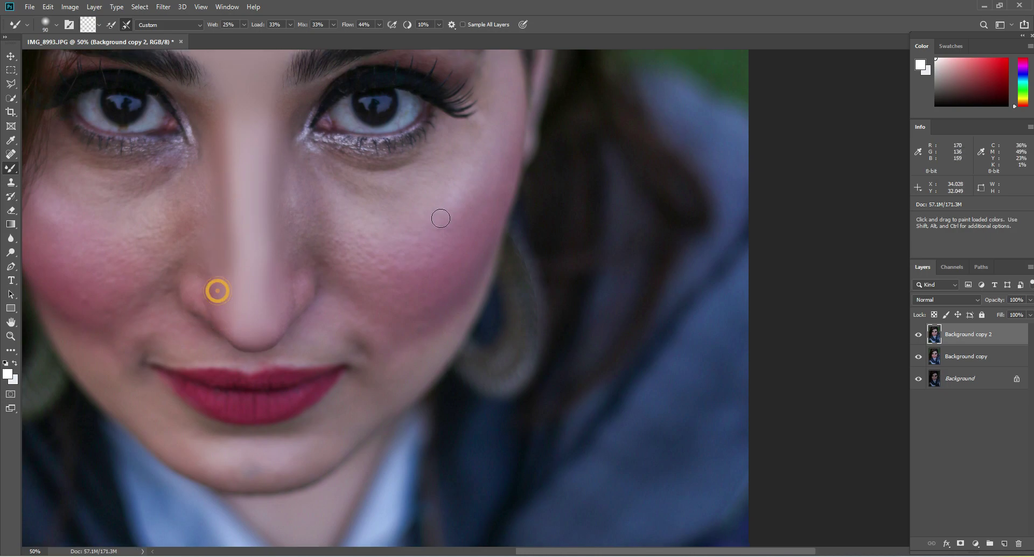
pyautogui.moveTo(461, 229); pyautogui.dragTo(369, 294)
pyautogui.scroll(3, 408, 208)
pyautogui.press(']')
pyautogui.press(']')
pyautogui.press(']')
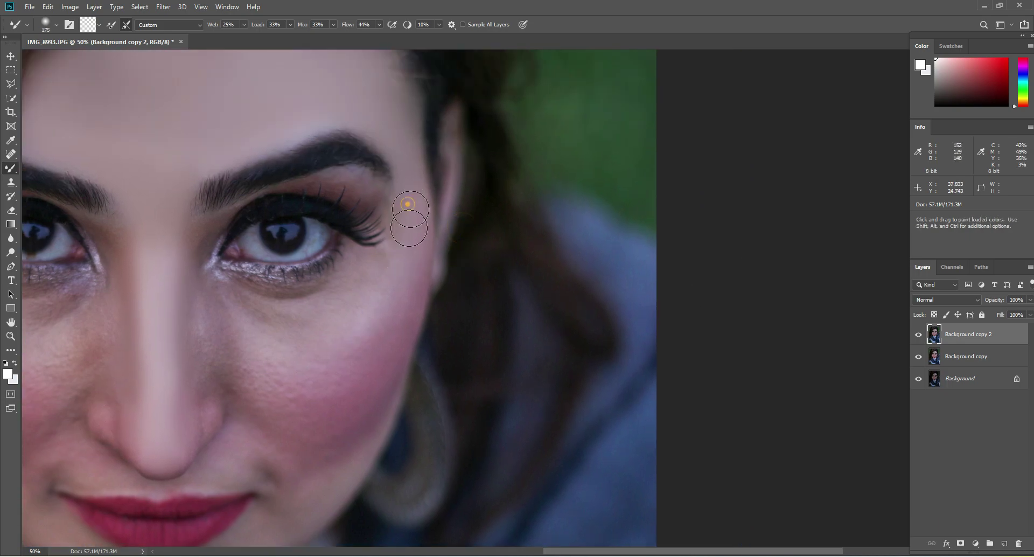
pyautogui.scroll(-3, 407, 204)
pyautogui.click(385, 208)
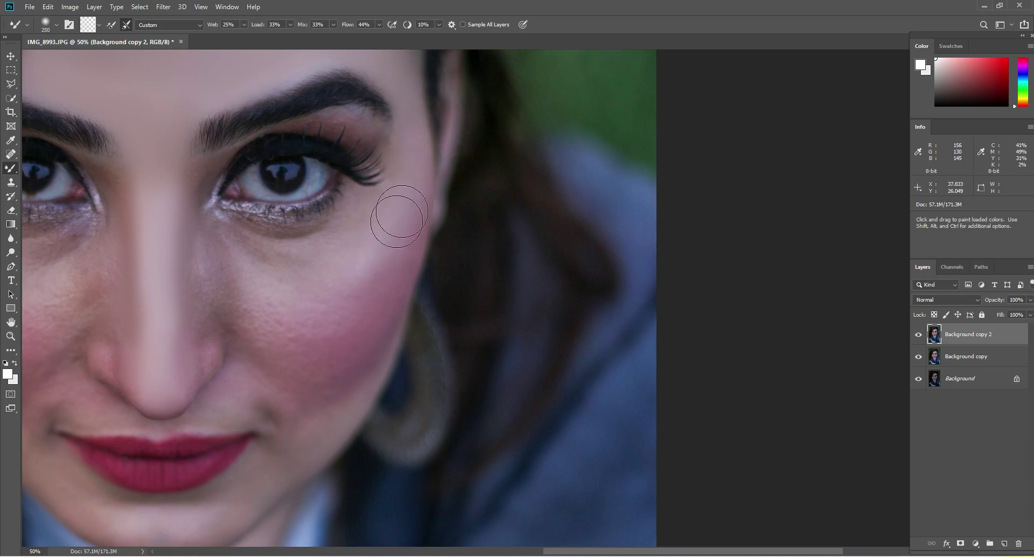
pyautogui.press('[')
pyautogui.press('[')
pyautogui.click(395, 202)
pyautogui.click(411, 199)
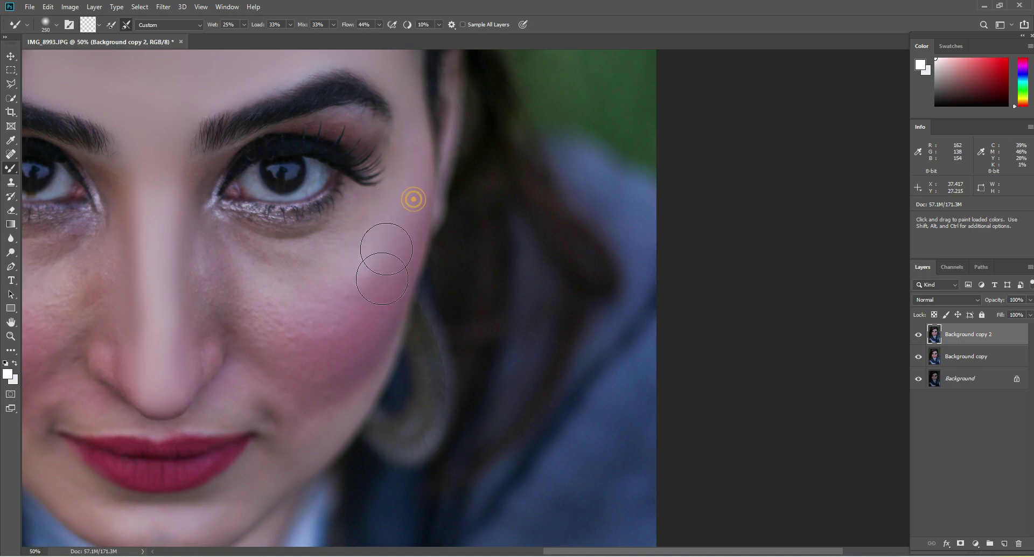
# Blend the upper cheek below the subject's left eye with an enlarged Mixer Brush
pyautogui.press(']')
pyautogui.press(']')
pyautogui.press(']')
pyautogui.click(300, 276)
# Smooth the under-eye skin of the subject's left eye in toward the nose with a 200 to 250 px Mixer Brush
pyautogui.press('[')
pyautogui.press('[')
pyautogui.press('[')
pyautogui.scroll(2, 366, 232)
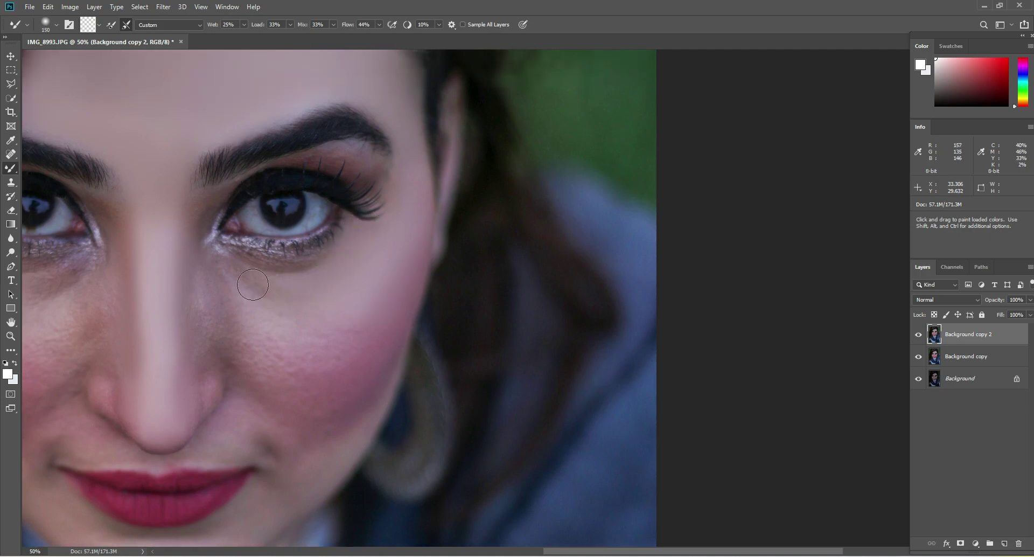
pyautogui.press(']')
pyautogui.press(']')
pyautogui.moveTo(361, 291)
pyautogui.mouseDown()
pyautogui.moveTo(292, 323)
pyautogui.moveTo(308, 315)
pyautogui.moveTo(262, 313)
pyautogui.moveTo(283, 309)
pyautogui.moveTo(217, 290)
pyautogui.moveTo(217, 266)
pyautogui.mouseUp()
pyautogui.moveTo(282, 298); pyautogui.dragTo(226, 265)
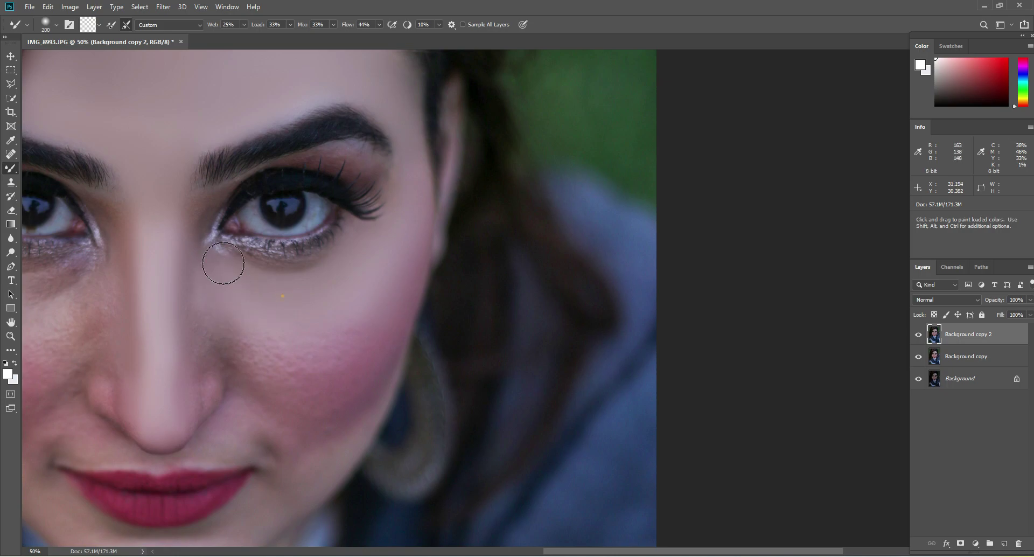
pyautogui.moveTo(283, 296)
pyautogui.mouseDown()
pyautogui.moveTo(201, 276)
pyautogui.moveTo(200, 316)
pyautogui.moveTo(202, 263)
pyautogui.mouseUp()
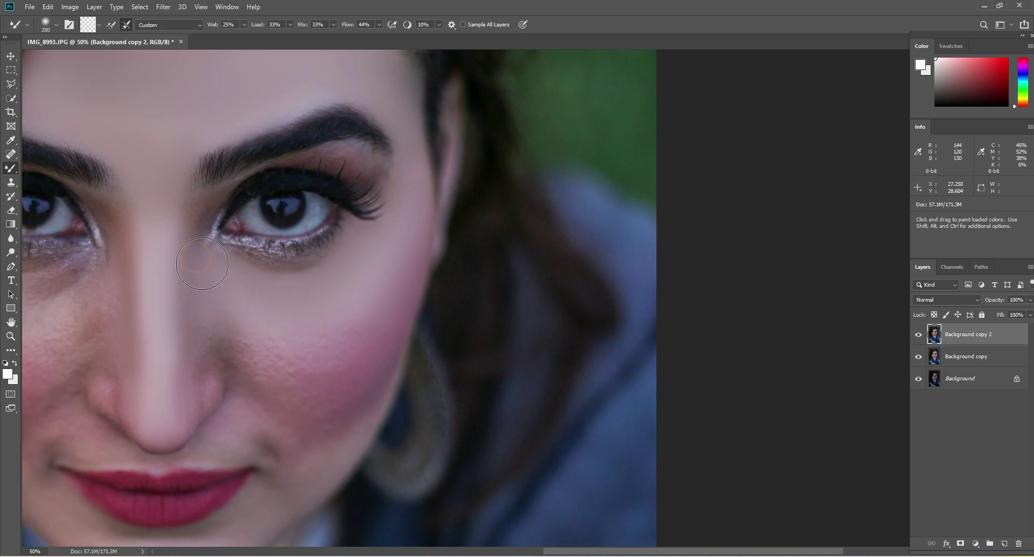
# Smooth the cheek beside the nose on the subject's left side with a 175 to 400 px Mixer Brush
pyautogui.scroll(-2, 221, 271)
pyautogui.press('[')
pyautogui.moveTo(201, 228)
pyautogui.mouseDown()
pyautogui.moveTo(199, 303)
pyautogui.moveTo(204, 281)
pyautogui.mouseUp()
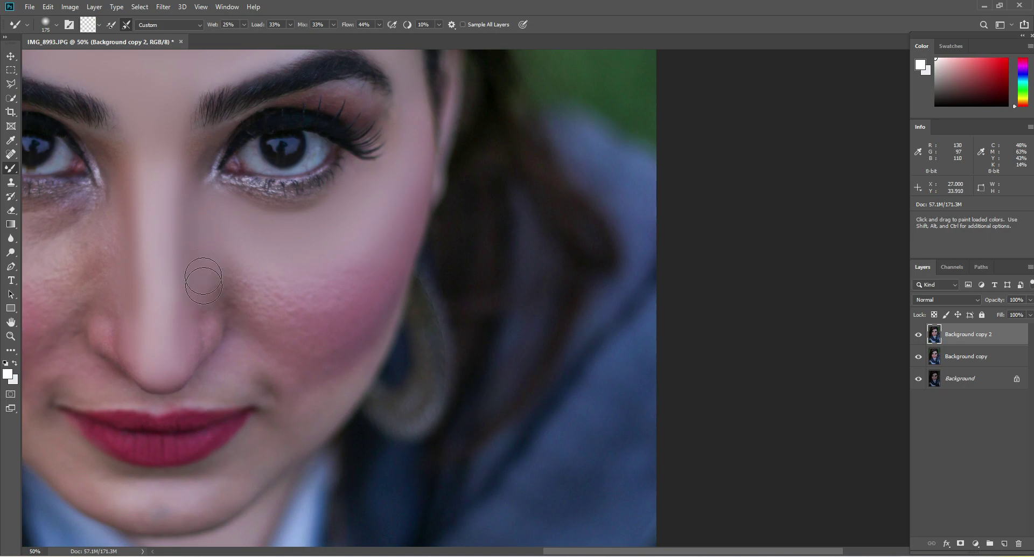
pyautogui.press(']')
pyautogui.press(']')
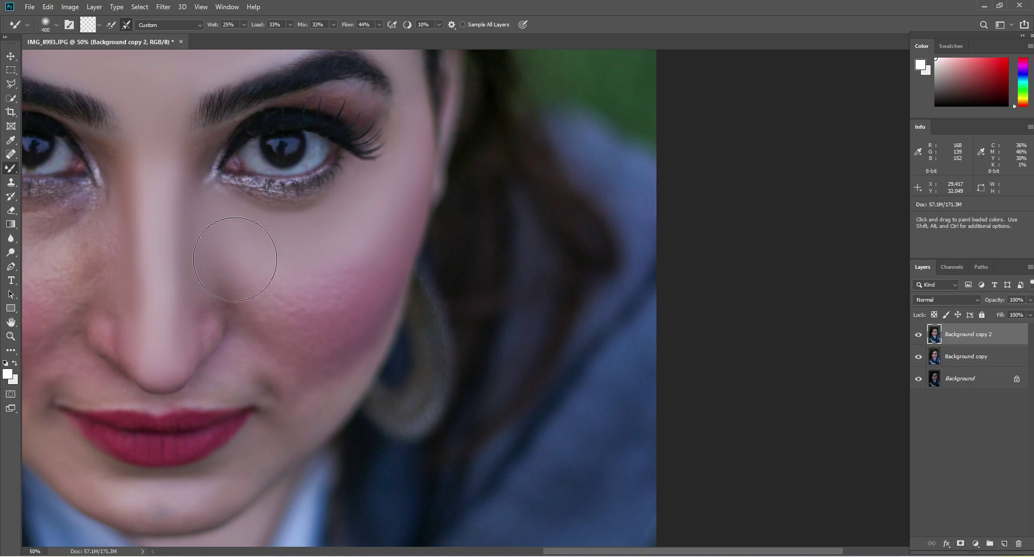
pyautogui.moveTo(283, 286)
pyautogui.mouseDown()
pyautogui.moveTo(344, 301)
pyautogui.moveTo(317, 341)
pyautogui.moveTo(321, 368)
pyautogui.moveTo(283, 305)
pyautogui.moveTo(250, 277)
pyautogui.moveTo(268, 301)
pyautogui.moveTo(286, 267)
pyautogui.mouseUp()
pyautogui.press('[')
pyautogui.press('[')
# Blend the skin beside the subject's left nostril, along the smile fold and out to the lower cheek with a 150 px Mixer Brush
pyautogui.scroll(-2, 293, 326)
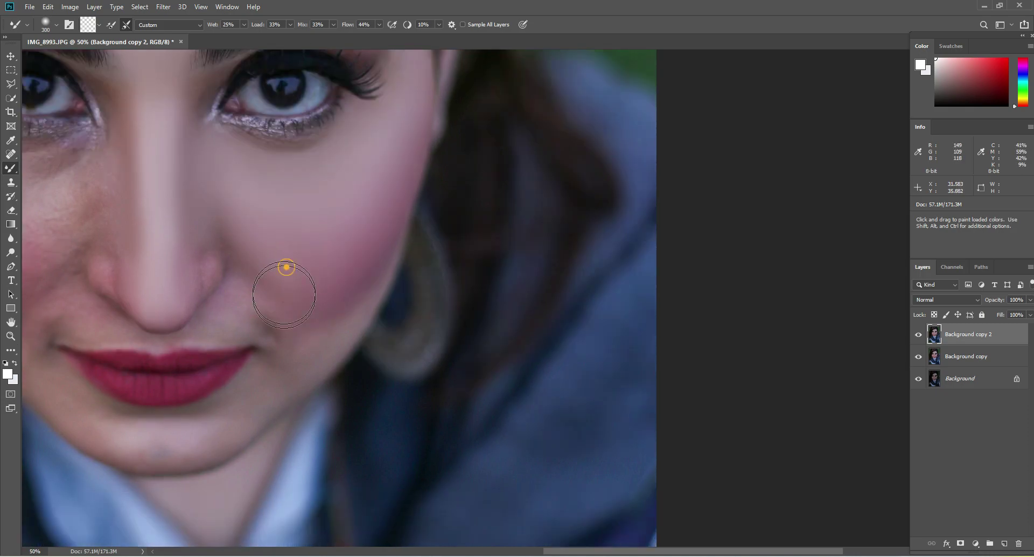
pyautogui.press('[')
pyautogui.moveTo(194, 227); pyautogui.dragTo(194, 275)
pyautogui.moveTo(233, 258); pyautogui.dragTo(222, 230)
pyautogui.moveTo(235, 289); pyautogui.dragTo(211, 323)
pyautogui.moveTo(253, 296); pyautogui.dragTo(264, 309)
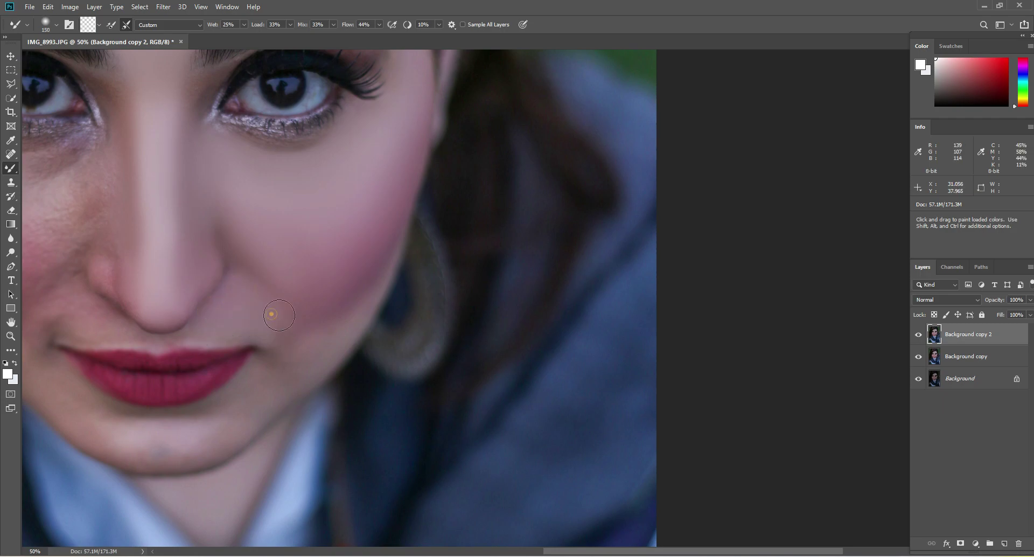
pyautogui.moveTo(279, 315)
pyautogui.mouseDown()
pyautogui.moveTo(271, 324)
pyautogui.moveTo(302, 343)
pyautogui.moveTo(341, 272)
pyautogui.mouseUp()
# Smooth the skin below the lips and along the subject's left jaw with a 175 px Mixer Brush
pyautogui.press(']')
pyautogui.scroll(-3, 294, 300)
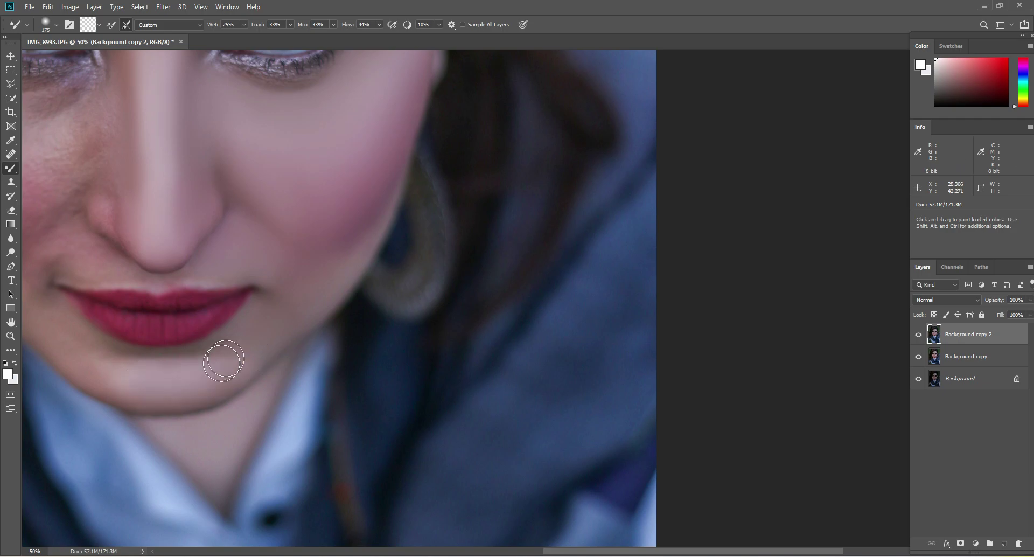
pyautogui.moveTo(196, 300); pyautogui.dragTo(350, 339)
pyautogui.press(']')
pyautogui.press(']')
pyautogui.press(']')
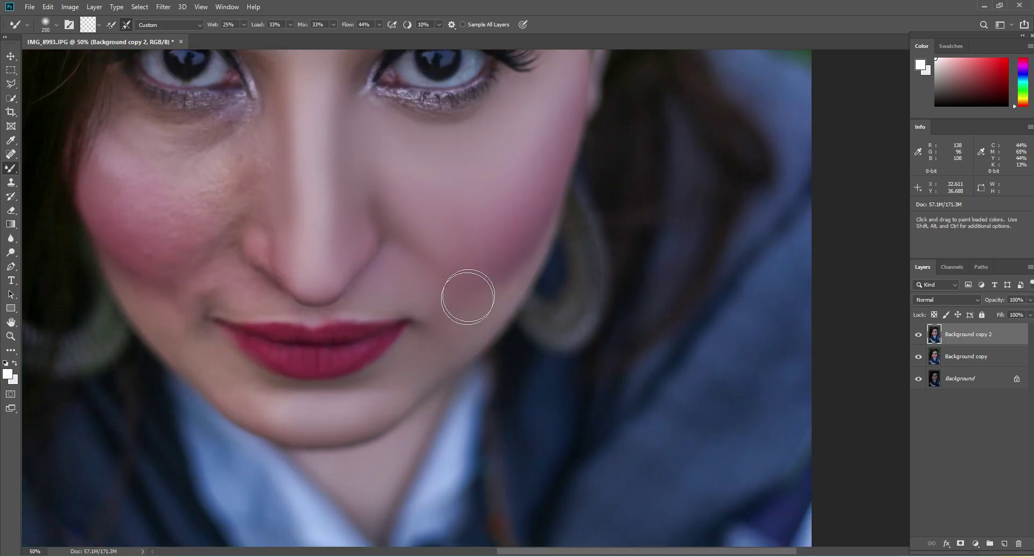
pyautogui.scroll(3, 399, 196)
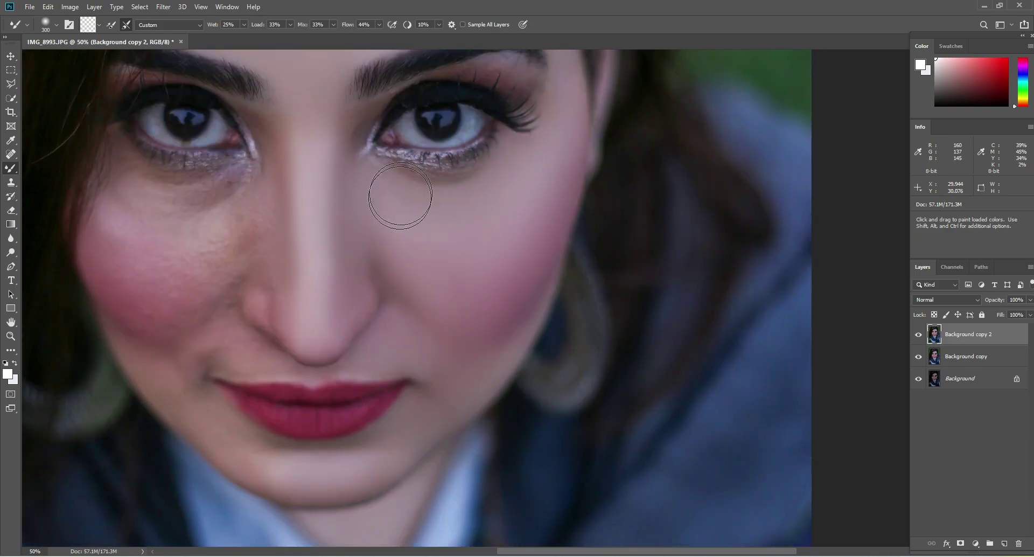
# Blend the subject's left side of the nose from the inner eye corner downward with a small Mixer Brush
pyautogui.press('[')
pyautogui.press('[')
pyautogui.press('[')
pyautogui.press('[')
pyautogui.press('[')
pyautogui.scroll(1, 526, 153)
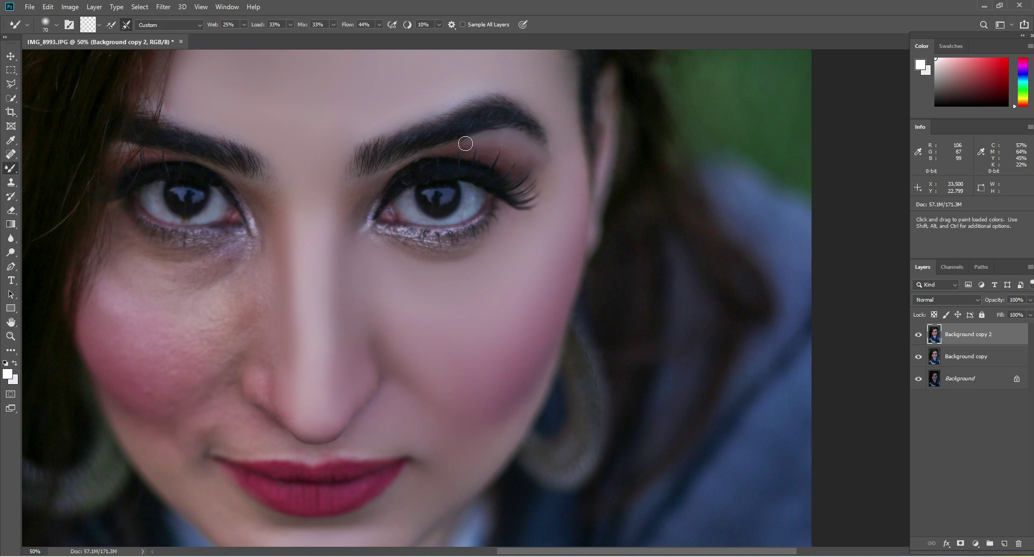
pyautogui.click(343, 229)
pyautogui.scroll(-3, 352, 226)
pyautogui.moveTo(350, 198)
pyautogui.mouseDown()
pyautogui.moveTo(331, 195)
pyautogui.moveTo(336, 260)
pyautogui.mouseUp()
pyautogui.moveTo(339, 260)
pyautogui.mouseDown()
pyautogui.moveTo(335, 129)
pyautogui.moveTo(331, 245)
pyautogui.mouseUp()
pyautogui.moveTo(332, 203); pyautogui.dragTo(333, 280)
pyautogui.moveTo(336, 183); pyautogui.dragTo(335, 185)
# Smooth the nose tip, the subject's right nostril and the nose side above it with a 100 px Mixer Brush
pyautogui.press('[')
pyautogui.moveTo(329, 307); pyautogui.dragTo(269, 273)
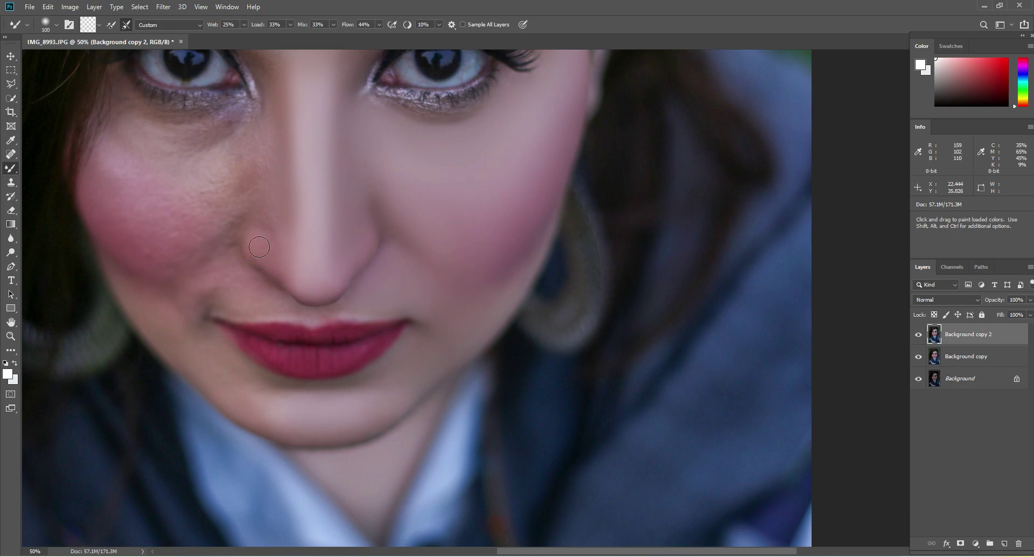
pyautogui.click(256, 194)
pyautogui.scroll(-2, 256, 194)
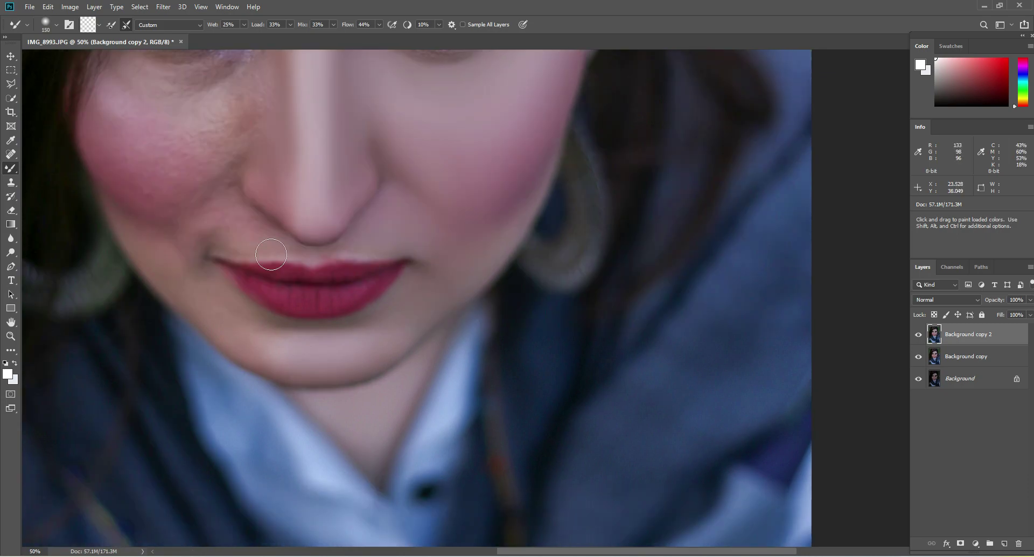
# Smooth the inner cheek and under-eye skin of the subject's right eye with a 150 to 250 px Mixer Brush
pyautogui.press(']')
pyautogui.press(']')
pyautogui.scroll(1, 167, 158)
pyautogui.scroll(1, 167, 158)
pyautogui.press(']')
pyautogui.press(']')
pyautogui.press(']')
pyautogui.moveTo(224, 208)
pyautogui.mouseDown()
pyautogui.moveTo(259, 189)
pyautogui.moveTo(252, 198)
pyautogui.moveTo(265, 156)
pyautogui.moveTo(262, 185)
pyautogui.mouseUp()
pyautogui.press('[')
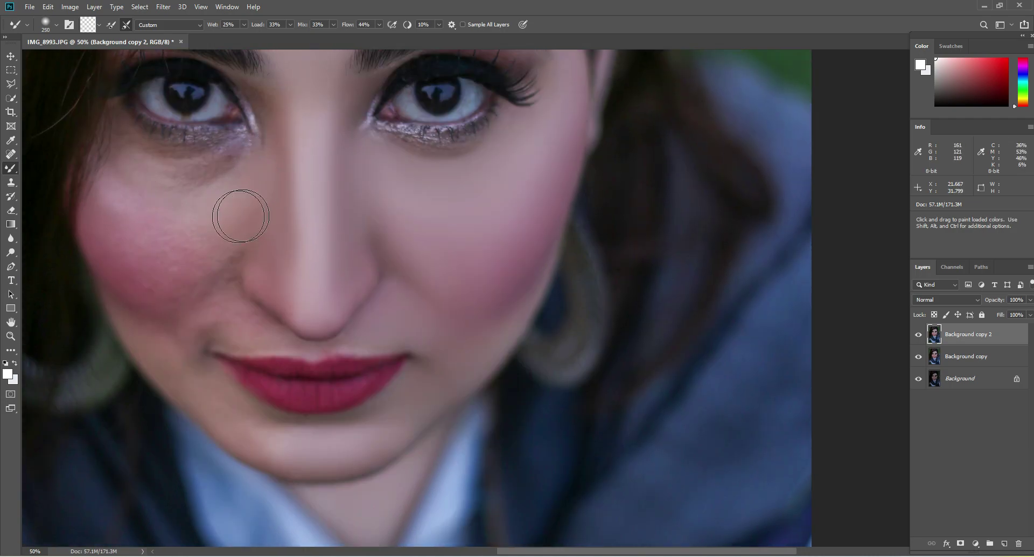
pyautogui.moveTo(229, 234); pyautogui.dragTo(207, 240)
pyautogui.moveTo(241, 205)
pyautogui.mouseDown()
pyautogui.moveTo(212, 224)
pyautogui.moveTo(201, 207)
pyautogui.moveTo(170, 223)
pyautogui.moveTo(150, 185)
pyautogui.moveTo(230, 173)
pyautogui.moveTo(235, 166)
pyautogui.moveTo(208, 167)
pyautogui.moveTo(239, 162)
pyautogui.mouseUp()
pyautogui.press('[')
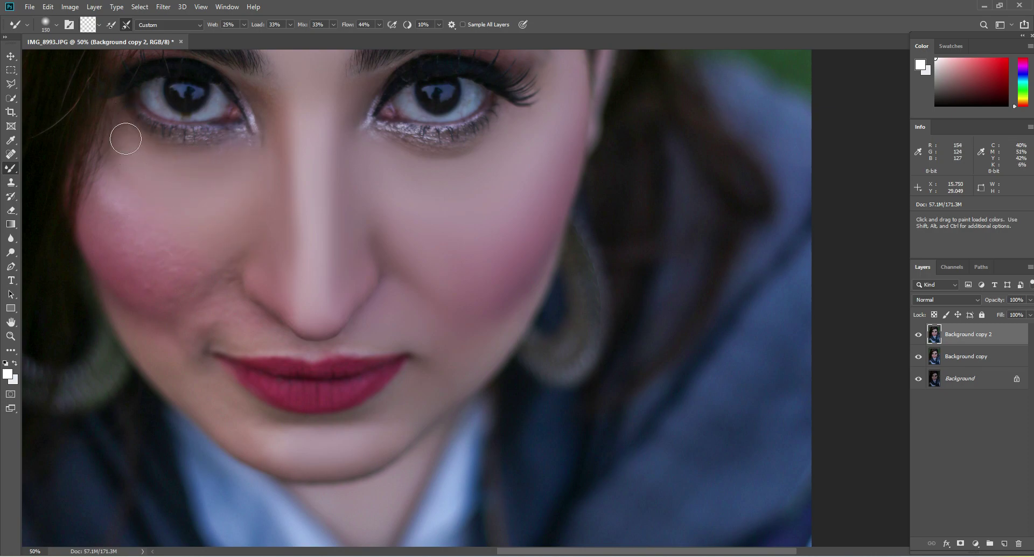
# Blend the upper cheek on the subject's right side in toward the nose with a 175 to 250 px Mixer Brush
pyautogui.press(']')
pyautogui.press(']')
pyautogui.moveTo(123, 180)
pyautogui.mouseDown()
pyautogui.moveTo(171, 226)
pyautogui.moveTo(178, 195)
pyautogui.moveTo(146, 223)
pyautogui.moveTo(189, 243)
pyautogui.moveTo(113, 219)
pyautogui.mouseUp()
pyautogui.press(']')
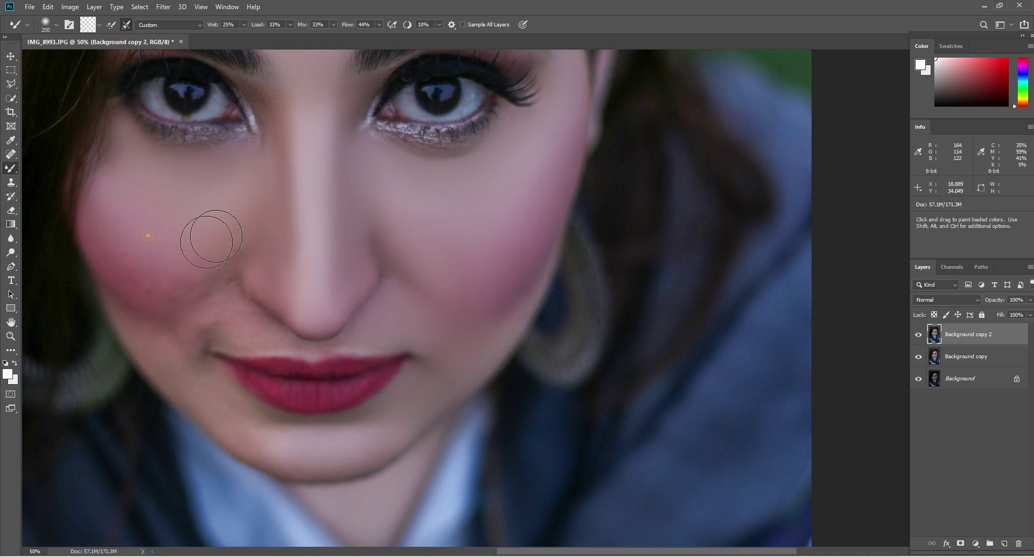
pyautogui.press('[')
pyautogui.press('[')
pyautogui.click(234, 233)
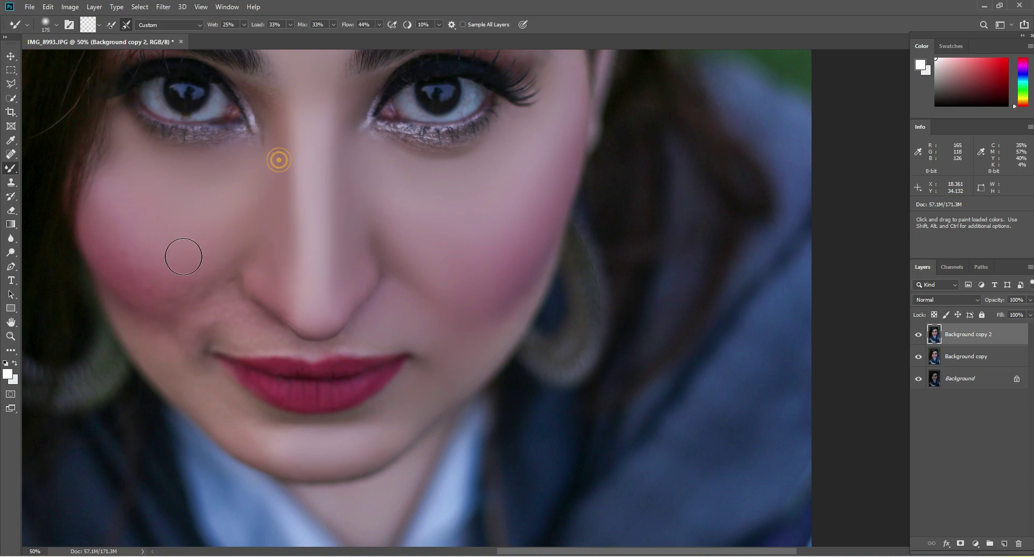
# Smooth the blushed lower part of the subject's right cheek and the skin beside the nostril with the Mixer Brush
pyautogui.press(']')
pyautogui.moveTo(127, 261); pyautogui.dragTo(152, 289)
pyautogui.press('[')
pyautogui.click(240, 243)
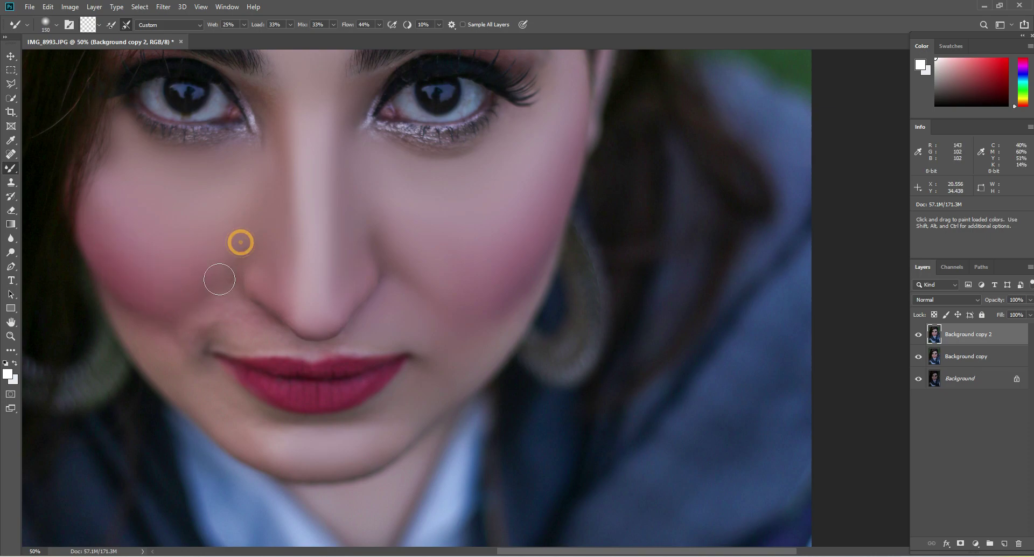
# Soften the smile fold, mouth corner and upper-lip skin on the subject's right side with a 150 to 175 px Mixer Brush
pyautogui.moveTo(231, 289); pyautogui.dragTo(198, 304)
pyautogui.press(']')
pyautogui.press(']')
pyautogui.scroll(-1, 159, 325)
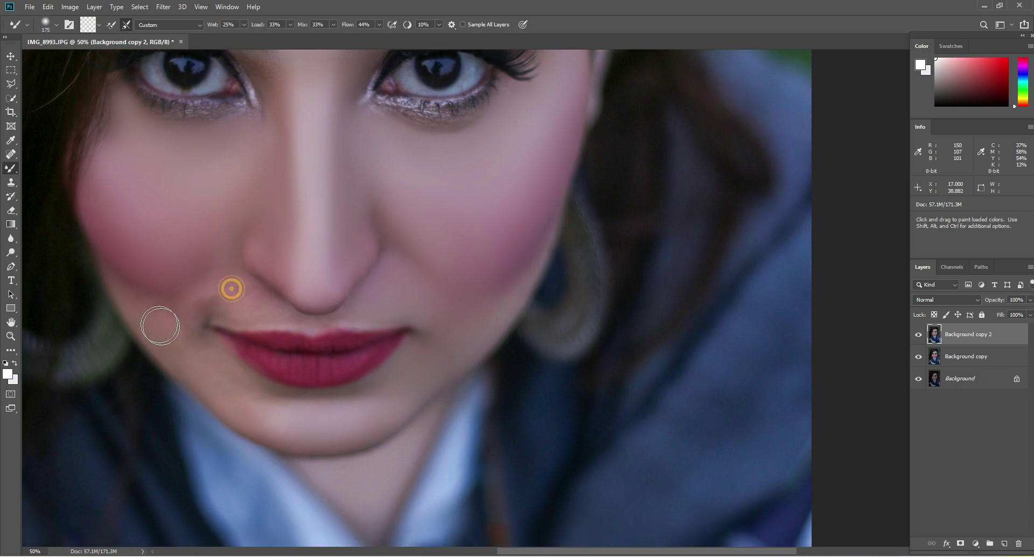
pyautogui.moveTo(173, 339); pyautogui.dragTo(164, 332)
pyautogui.moveTo(175, 295)
pyautogui.mouseDown()
pyautogui.moveTo(182, 322)
pyautogui.moveTo(219, 289)
pyautogui.moveTo(272, 311)
pyautogui.mouseUp()
pyautogui.press('[')
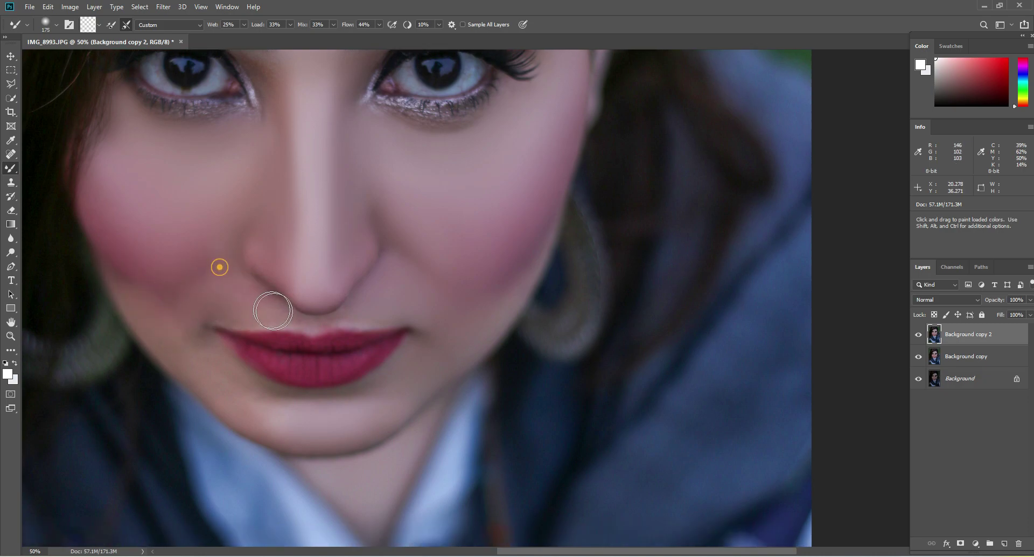
# Blend the subject's right lower cheek, jaw and chin with a 175 to 200 px Mixer Brush
pyautogui.moveTo(198, 261); pyautogui.dragTo(180, 245)
pyautogui.press(']')
pyautogui.moveTo(174, 323)
pyautogui.mouseDown()
pyautogui.moveTo(126, 277)
pyautogui.moveTo(128, 261)
pyautogui.mouseUp()
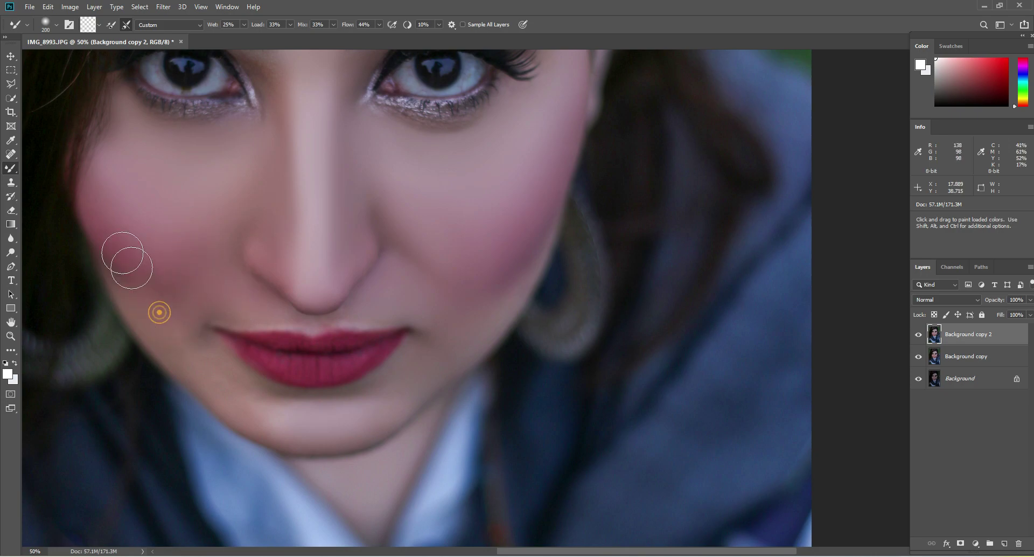
pyautogui.press('[')
pyautogui.moveTo(179, 332)
pyautogui.mouseDown()
pyautogui.moveTo(265, 418)
pyautogui.moveTo(222, 364)
pyautogui.moveTo(258, 393)
pyautogui.moveTo(185, 324)
pyautogui.mouseUp()
pyautogui.press(']')
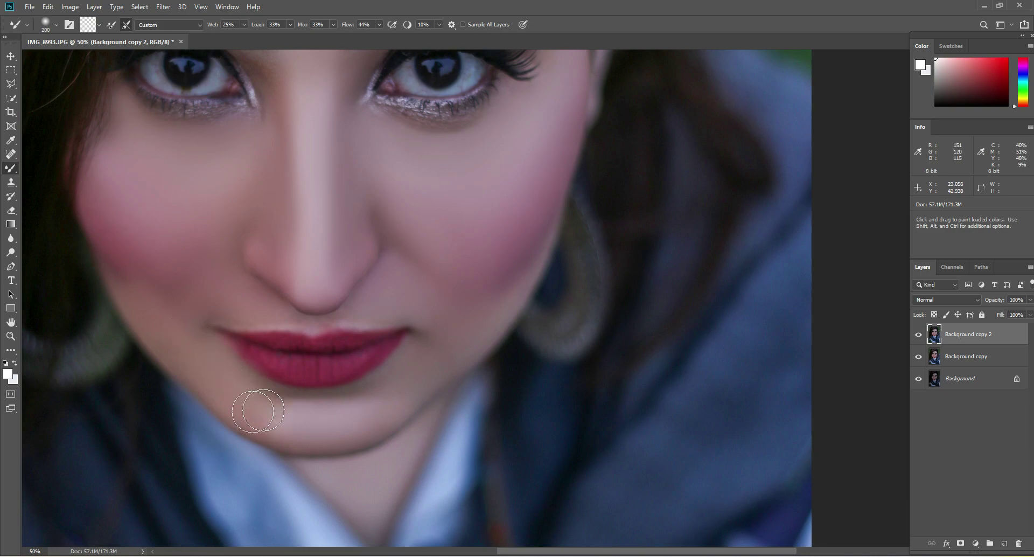
pyautogui.moveTo(229, 380); pyautogui.dragTo(173, 288)
# Even out the middle of the subject's right cheek down to the jaw with an enlarged Mixer Brush
pyautogui.scroll(2, 194, 269)
pyautogui.press(']')
pyautogui.press(']')
pyautogui.moveTo(217, 235)
pyautogui.mouseDown()
pyautogui.moveTo(236, 245)
pyautogui.moveTo(221, 240)
pyautogui.moveTo(222, 226)
pyautogui.moveTo(245, 208)
pyautogui.moveTo(182, 315)
pyautogui.moveTo(178, 348)
pyautogui.moveTo(134, 297)
pyautogui.moveTo(159, 312)
pyautogui.mouseUp()
pyautogui.press('[')
pyautogui.press('[')
pyautogui.press(']')
# Blend the subject's right side of the nose up to the inner eye corner with a 100 px Mixer Brush
pyautogui.scroll(1, 364, 257)
pyautogui.scroll(2, 364, 258)
pyautogui.press('[')
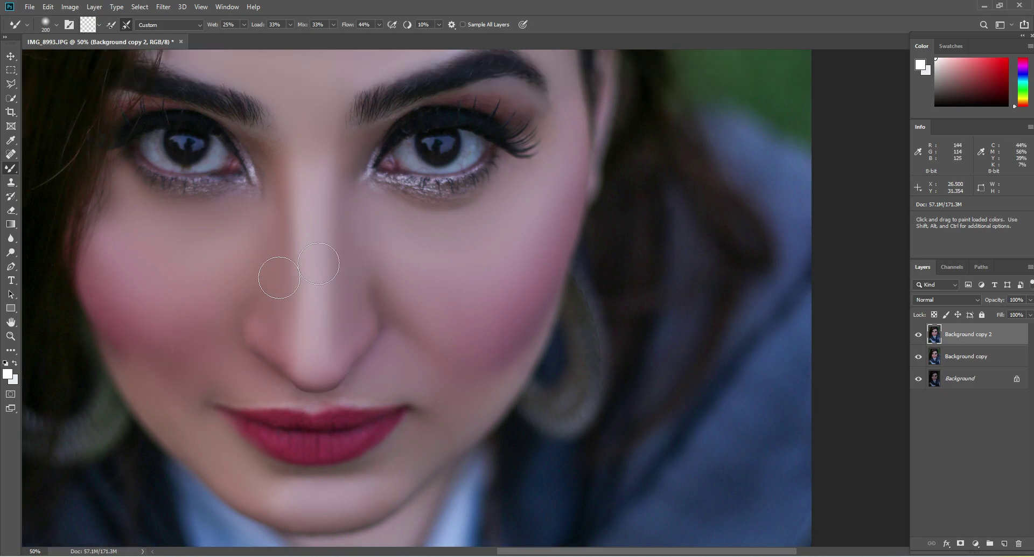
pyautogui.press('[')
pyautogui.press('[')
pyautogui.moveTo(271, 322); pyautogui.dragTo(261, 268)
pyautogui.scroll(2, 262, 215)
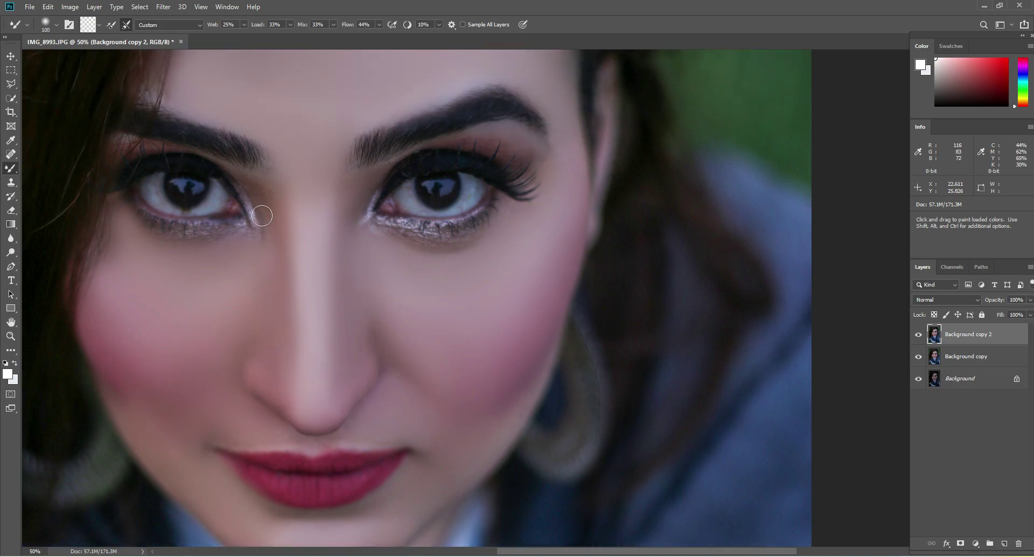
pyautogui.moveTo(264, 215)
pyautogui.mouseDown()
pyautogui.moveTo(258, 201)
pyautogui.moveTo(256, 231)
pyautogui.mouseUp()
# Smooth the skin under the subject's right eye and across the cheek with a Mixer Brush of about 200 px
pyautogui.press(']')
pyautogui.scroll(-2, 272, 259)
pyautogui.press(']')
pyautogui.press(']')
pyautogui.moveTo(187, 231)
pyautogui.mouseDown()
pyautogui.moveTo(147, 208)
pyautogui.moveTo(192, 210)
pyautogui.moveTo(164, 217)
pyautogui.moveTo(159, 235)
pyautogui.moveTo(130, 209)
pyautogui.moveTo(144, 246)
pyautogui.mouseUp()
pyautogui.scroll(-1, 162, 247)
pyautogui.press(']')
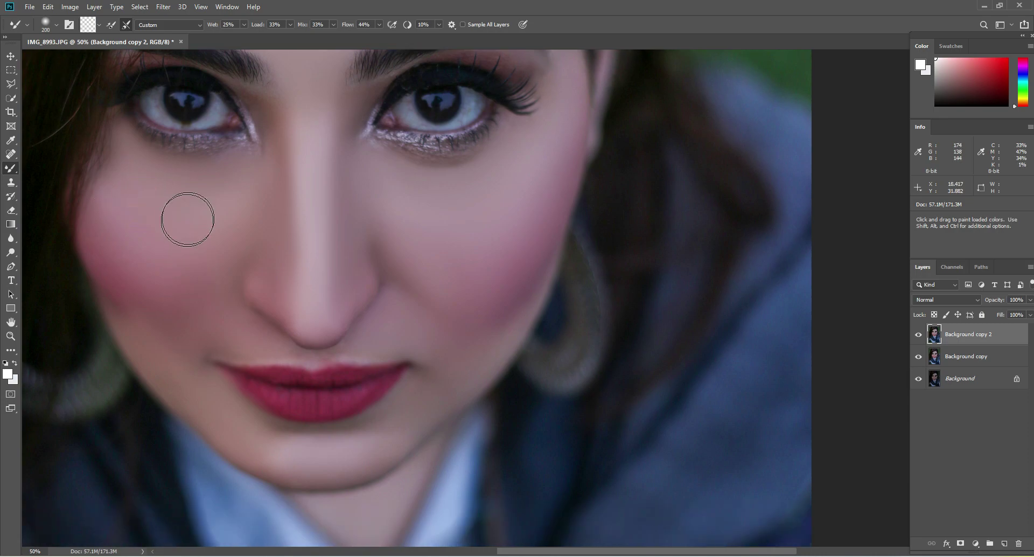
pyautogui.moveTo(190, 218); pyautogui.dragTo(201, 260)
pyautogui.press('[')
pyautogui.scroll(-1, 237, 237)
pyautogui.click(235, 242)
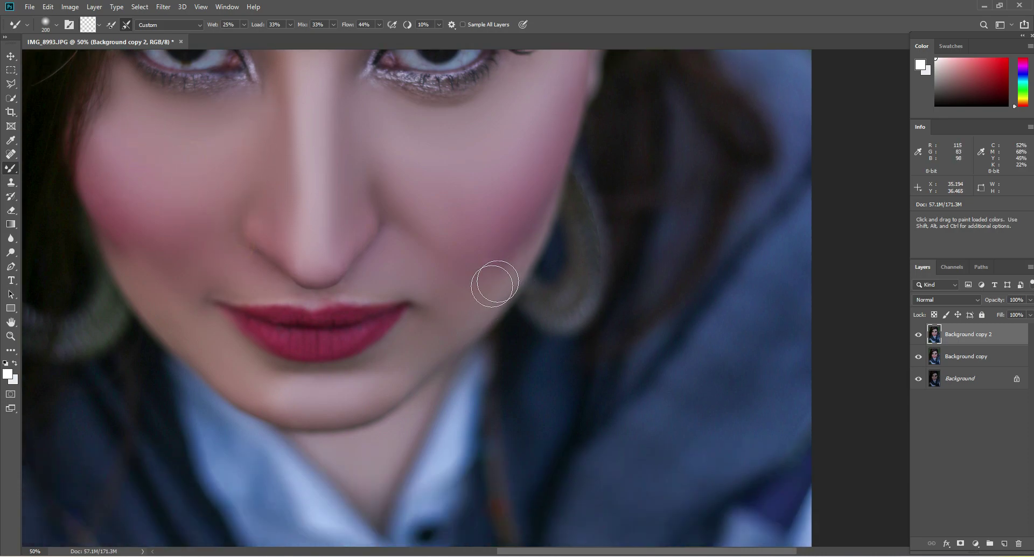
# Blend the subject's left lower cheek, the right jaw and smile fold, and the chin with the Mixer Brush
pyautogui.moveTo(464, 281); pyautogui.dragTo(492, 272)
pyautogui.press('[')
pyautogui.moveTo(174, 325); pyautogui.dragTo(203, 344)
pyautogui.press('[')
pyautogui.press('[')
pyautogui.press('[')
pyautogui.press('[')
pyautogui.click(178, 288)
pyautogui.click(254, 273)
pyautogui.press(']')
pyautogui.moveTo(361, 377)
pyautogui.mouseDown()
pyautogui.moveTo(268, 385)
pyautogui.moveTo(242, 358)
pyautogui.mouseUp()
pyautogui.scroll(-1, 327, 388)
pyautogui.click(231, 362)
# Fit the whole portrait in view and touch up both cheeks with the Mixer Brush
pyautogui.click(11, 336)
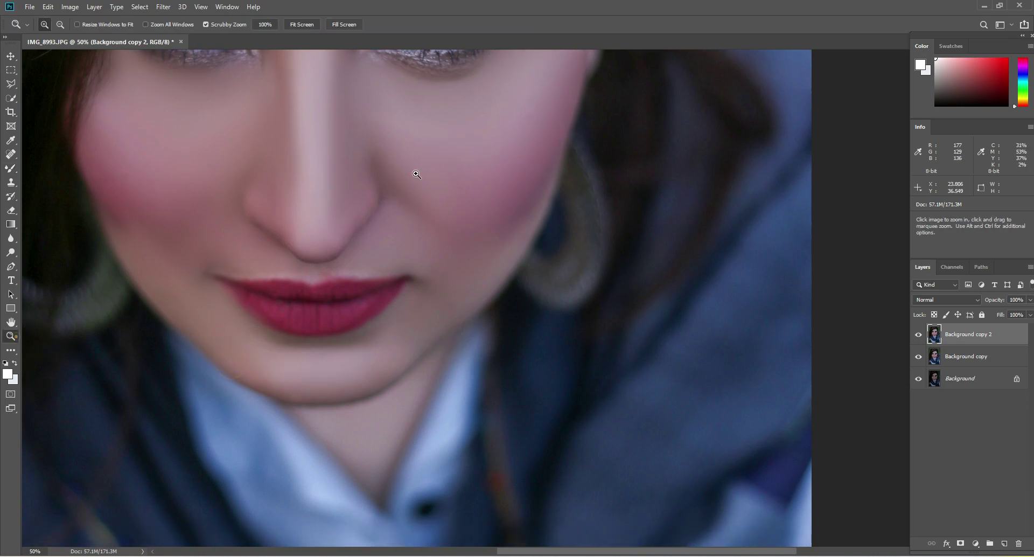
pyautogui.rightClick(414, 170)
pyautogui.click(421, 177)
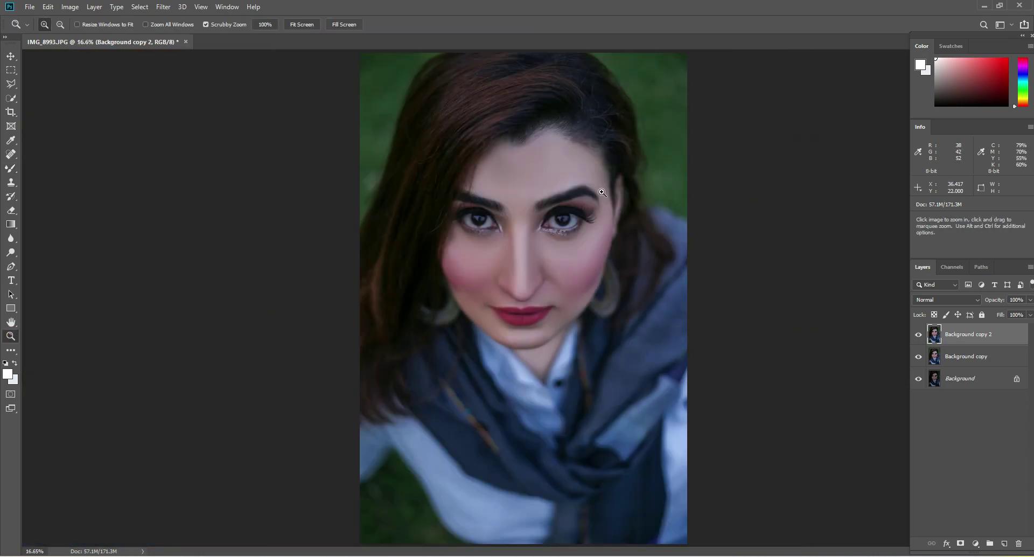
pyautogui.press('b')
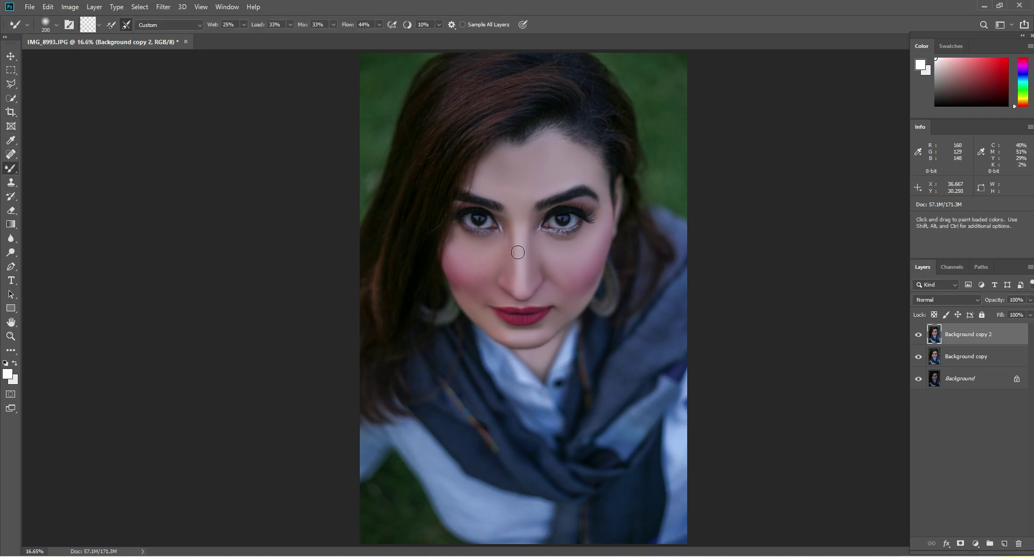
pyautogui.moveTo(470, 293); pyautogui.dragTo(465, 275)
pyautogui.press('[')
pyautogui.click(568, 269)
# Hide Background copy 2 and Background copy to compare the face with the original, and show both layers again
pyautogui.click(918, 335)
pyautogui.click(918, 356)
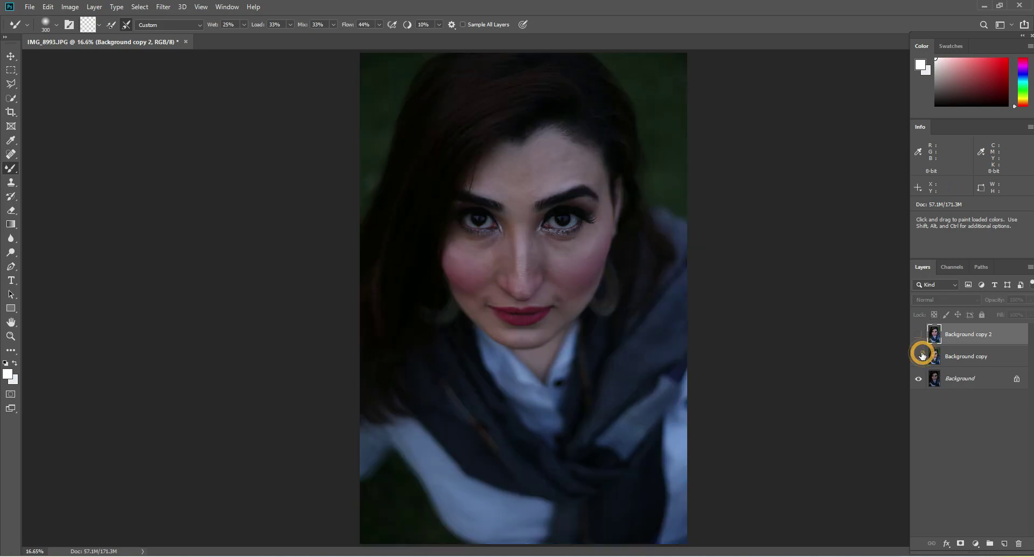
pyautogui.click(654, 235)
pyautogui.click(505, 210)
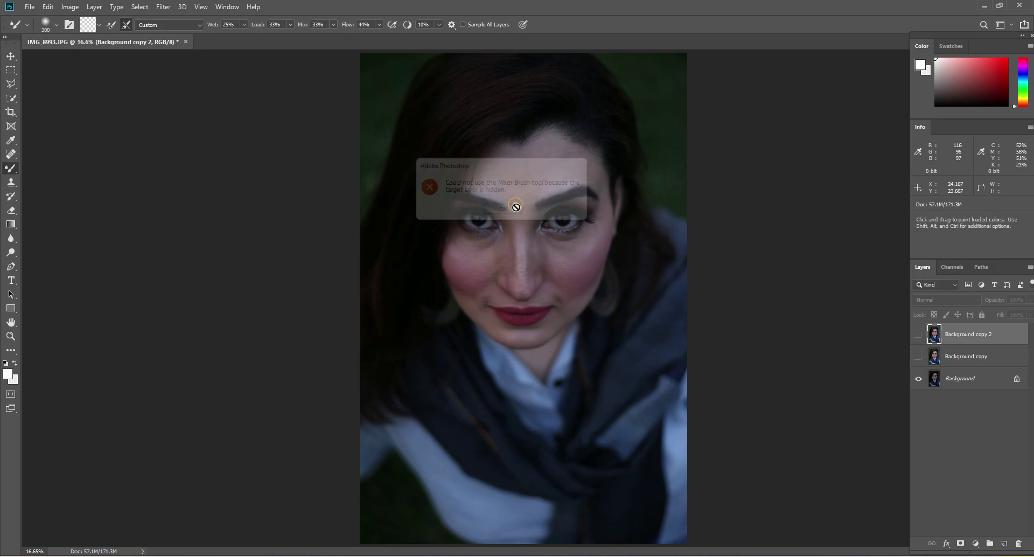
pyautogui.click(10, 337)
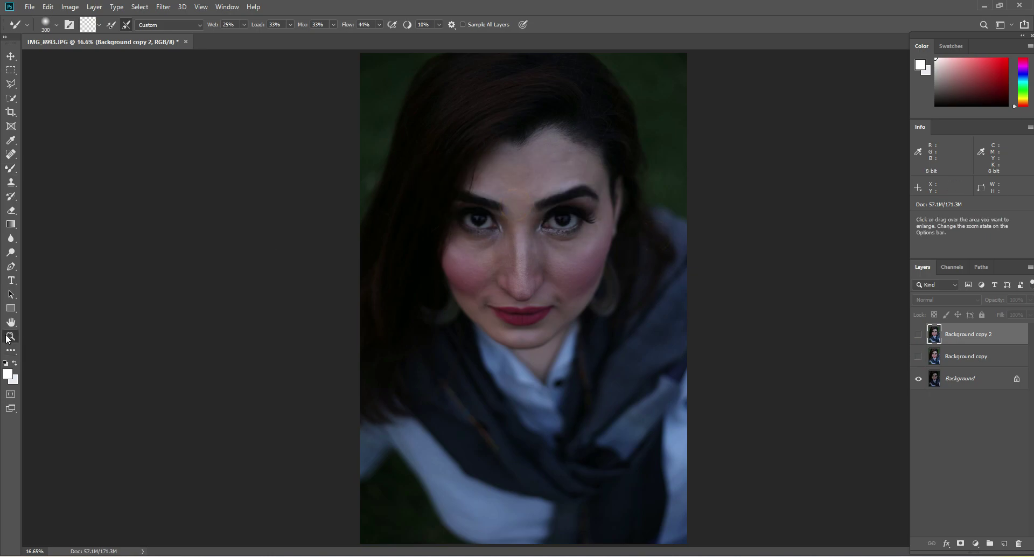
pyautogui.click(674, 178)
pyautogui.press('space')
pyautogui.moveTo(705, 231); pyautogui.dragTo(621, 246)
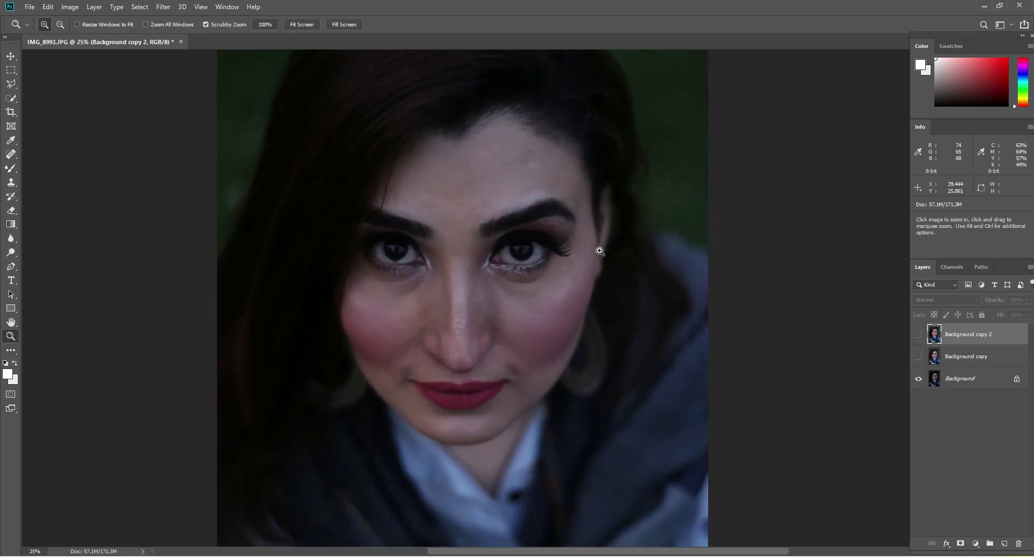
pyautogui.click(598, 247)
pyautogui.moveTo(528, 247); pyautogui.dragTo(606, 258)
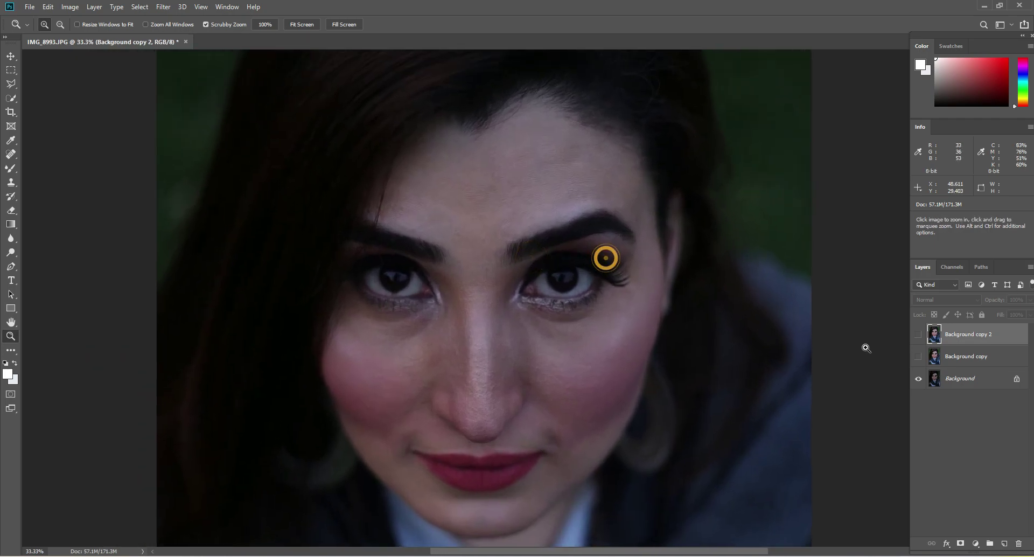
pyautogui.click(918, 358)
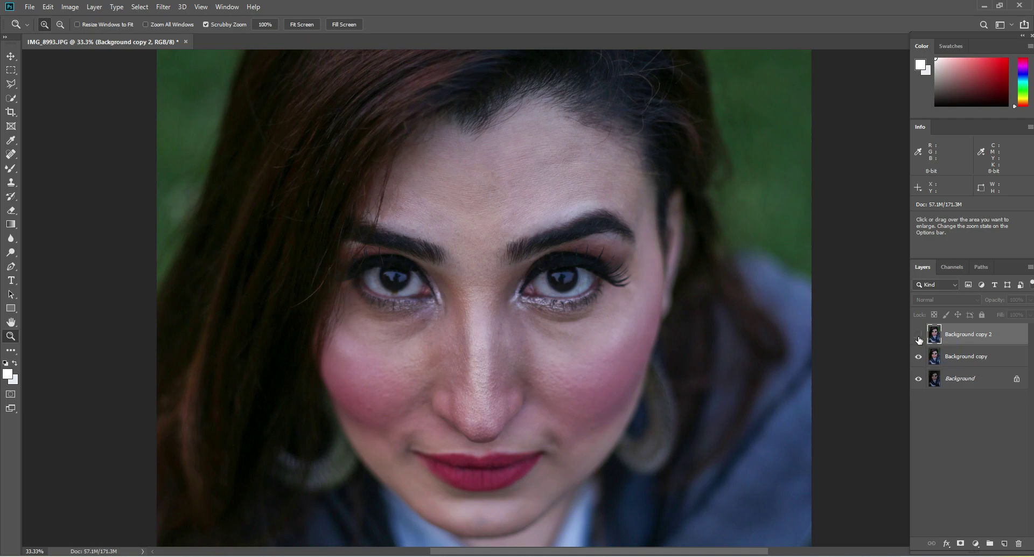
pyautogui.click(918, 336)
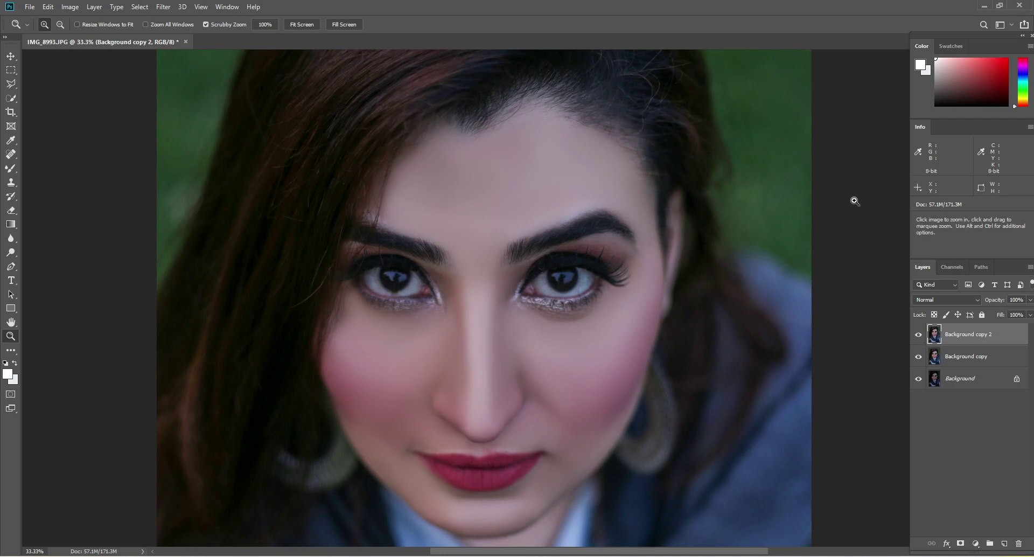
# Switch to the desktop and open the Shine Skin Preset folder
pyautogui.click(984, 7)
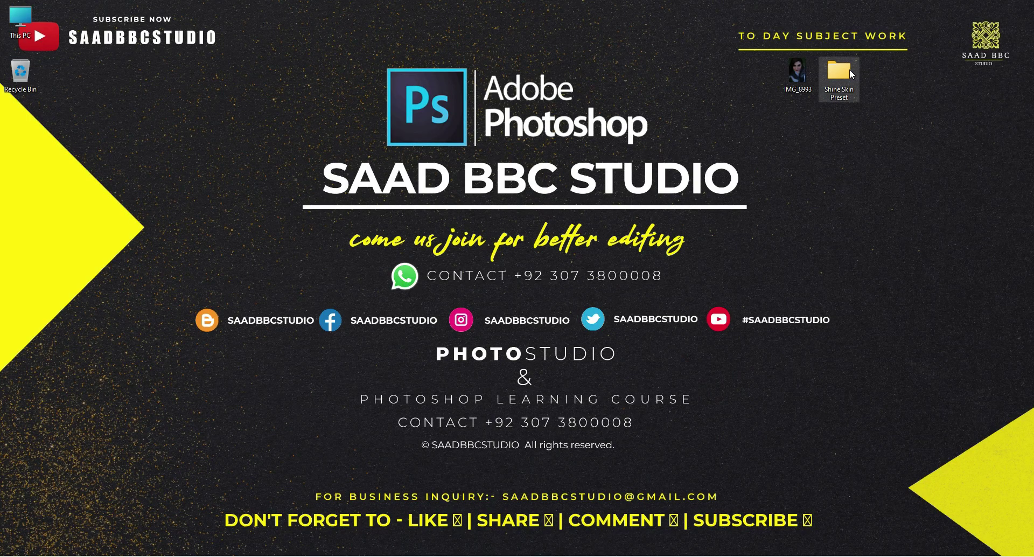
pyautogui.doubleClick(850, 74)
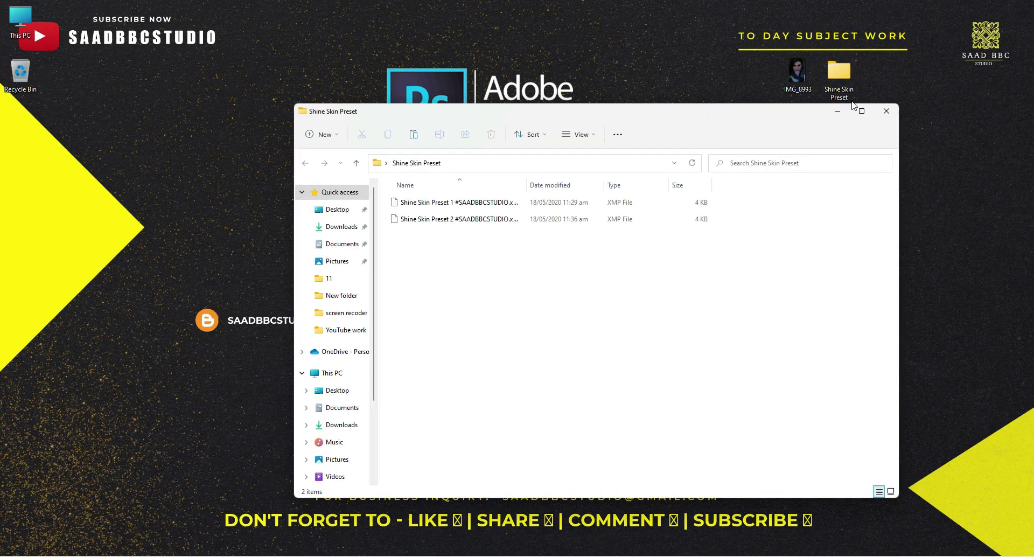
# Maximize the Shine Skin Preset folder window and display its two XMP files as extra large icons
pyautogui.moveTo(431, 261); pyautogui.dragTo(455, 198)
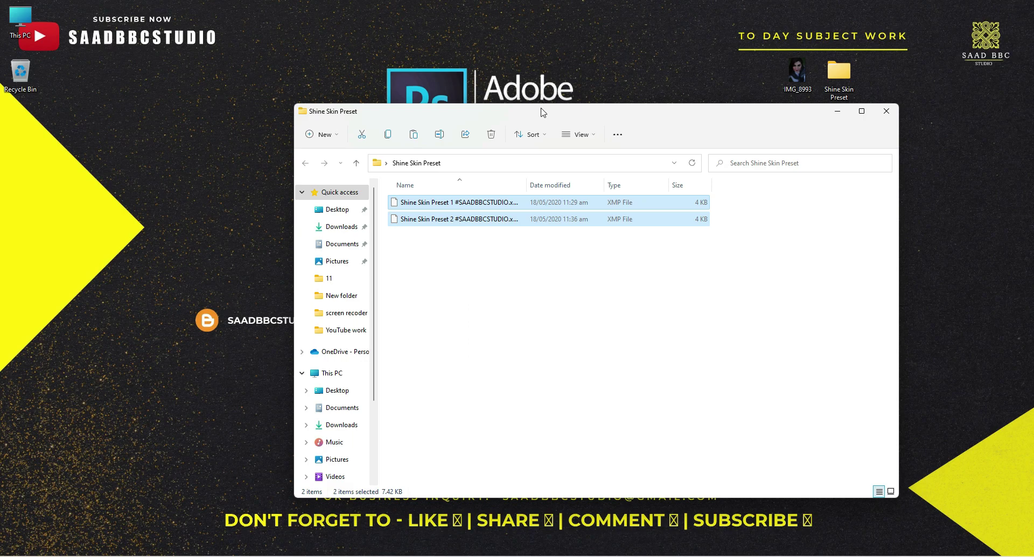
pyautogui.doubleClick(542, 112)
pyautogui.click(358, 177)
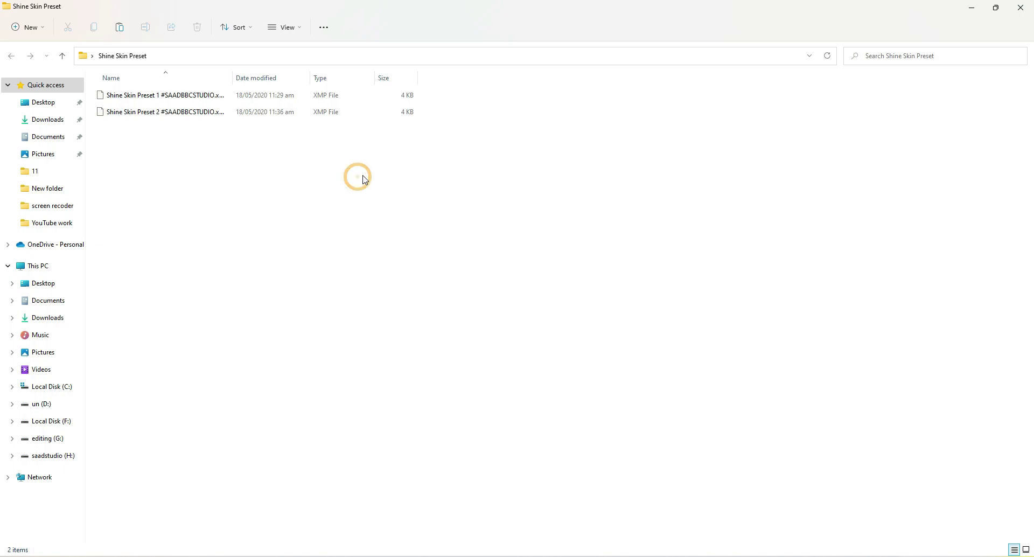
pyautogui.rightClick(365, 177)
pyautogui.moveTo(495, 216)
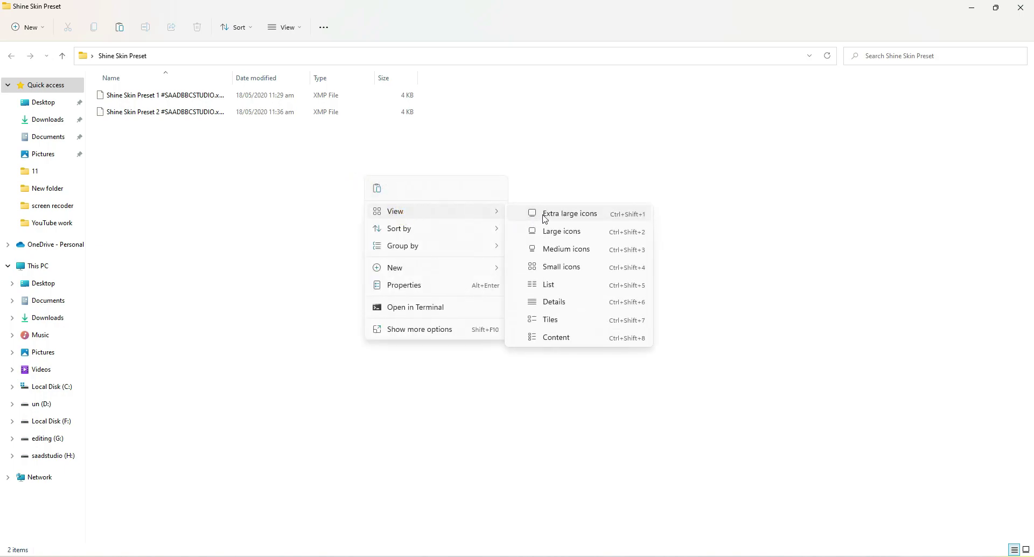
pyautogui.click(541, 212)
# Look at the Shine Skin Preset 1 and 2 files, and close the folder to return to Photoshop
pyautogui.click(140, 178)
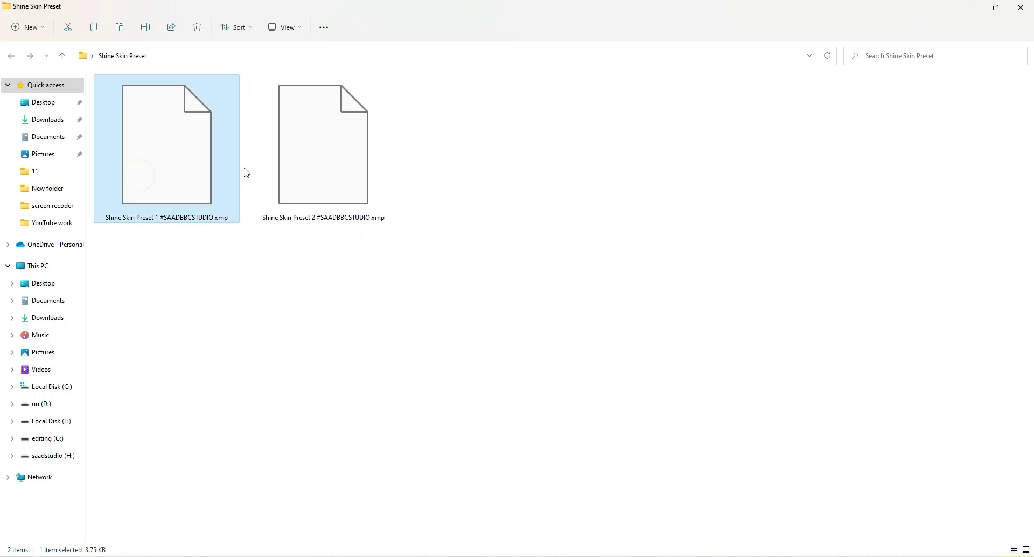
pyautogui.click(337, 154)
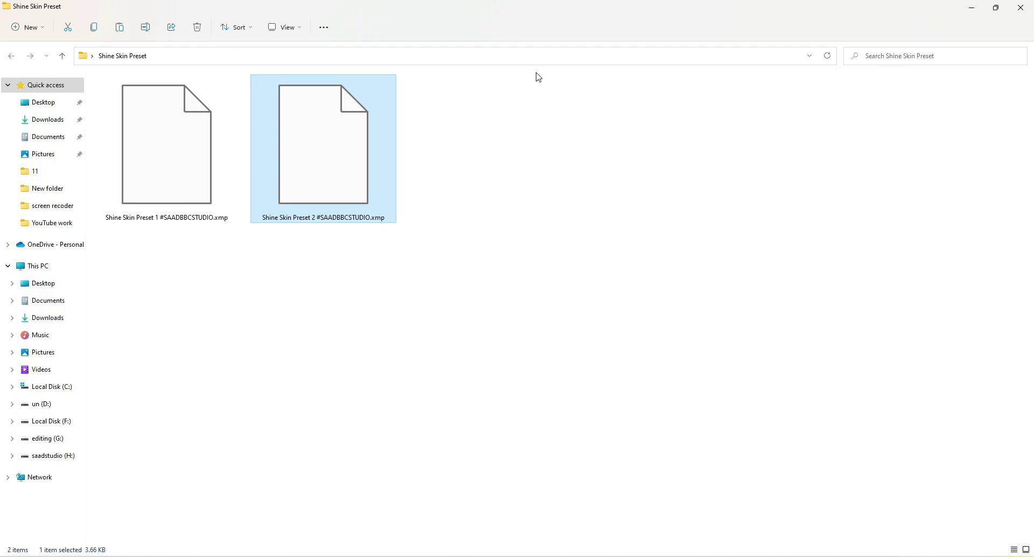
pyautogui.click(1020, 8)
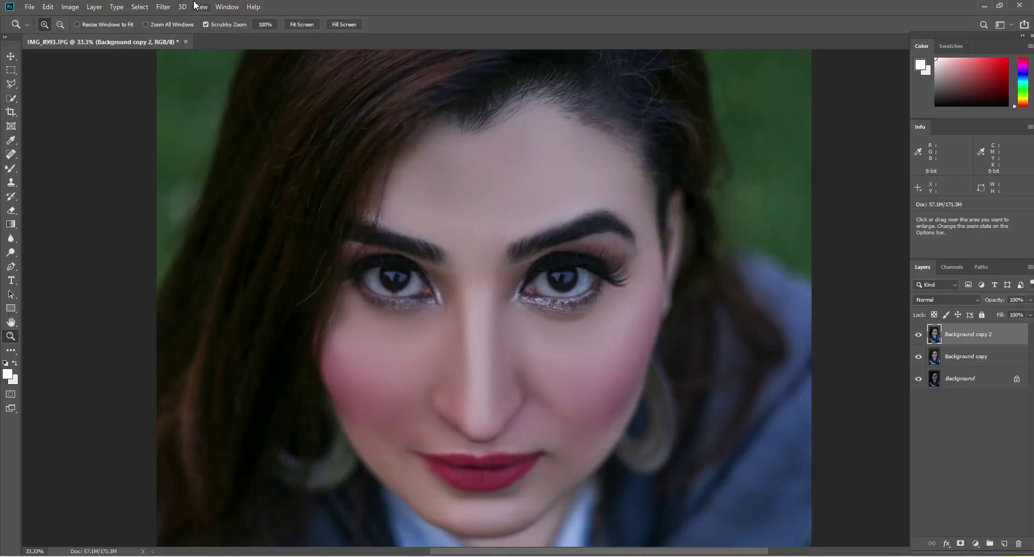
# Hide Background copy 2 and Background copy to check the original portrait, and show the two layers again one by one
pyautogui.click(164, 7)
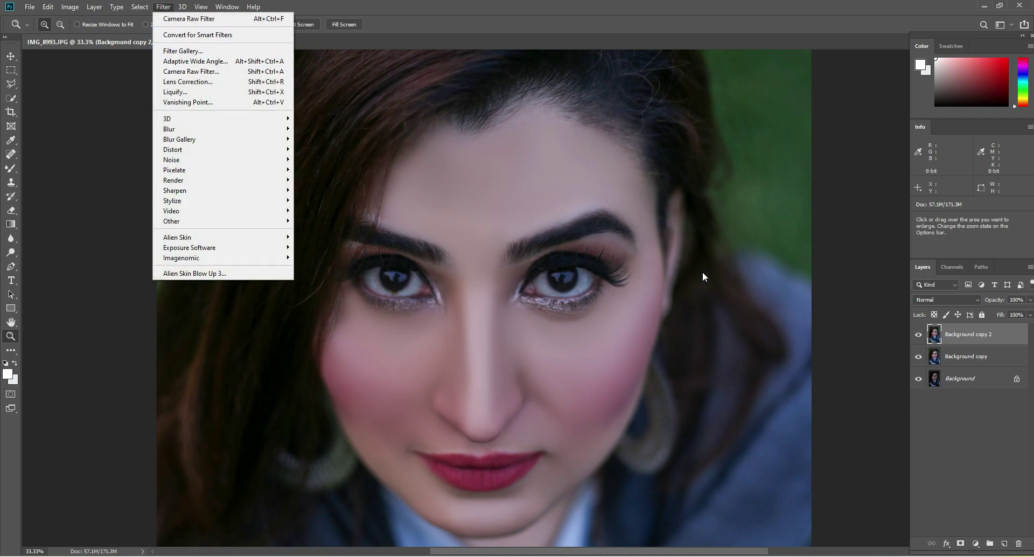
pyautogui.press('Escape')
pyautogui.click(918, 334)
pyautogui.click(917, 356)
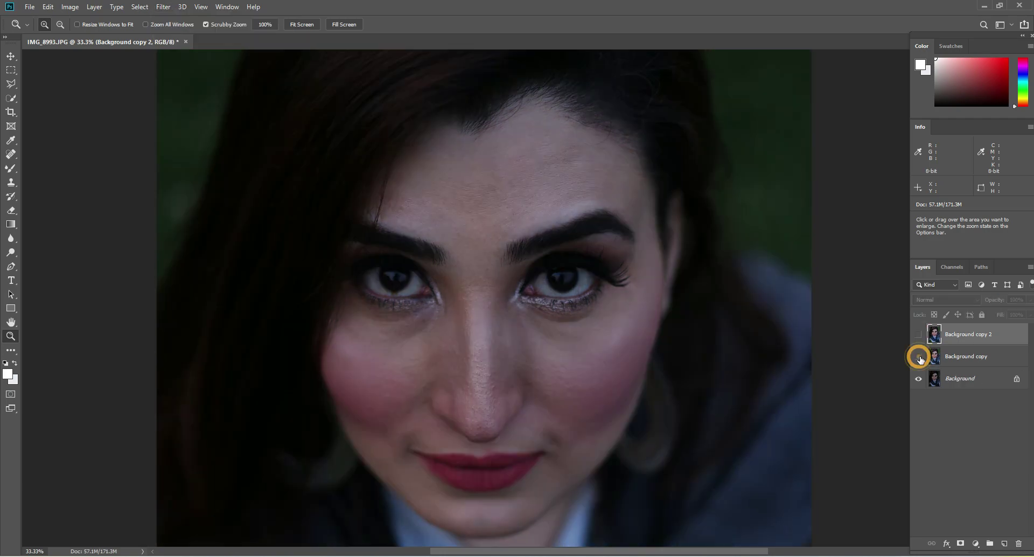
pyautogui.click(946, 356)
pyautogui.click(918, 356)
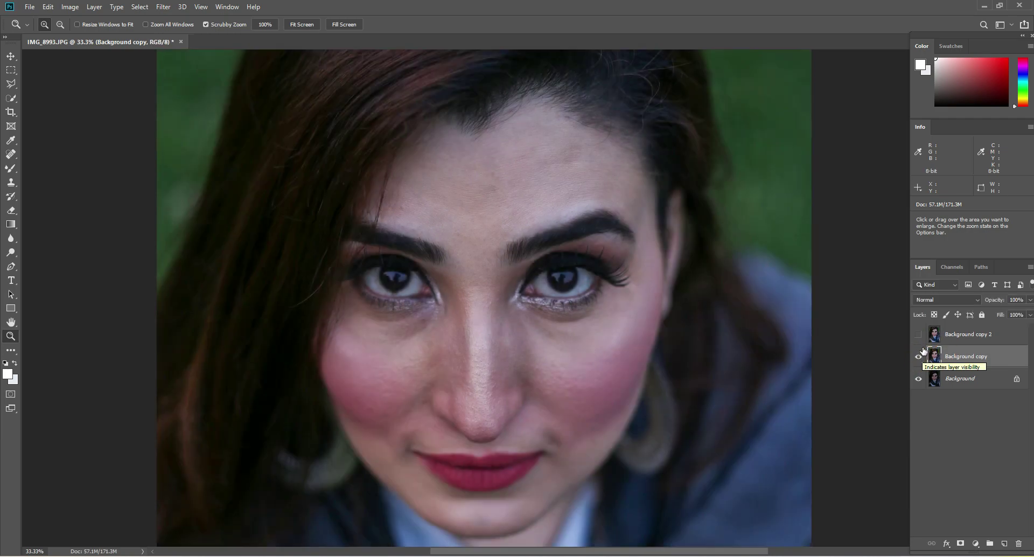
pyautogui.click(918, 334)
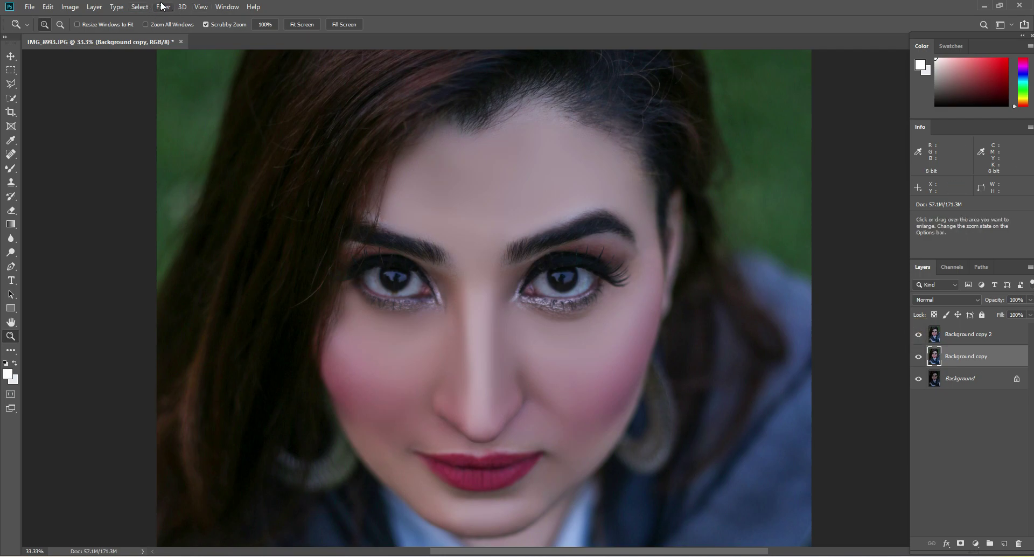
# Duplicate the Background copy 2 layer
pyautogui.moveTo(969, 335); pyautogui.dragTo(1004, 543)
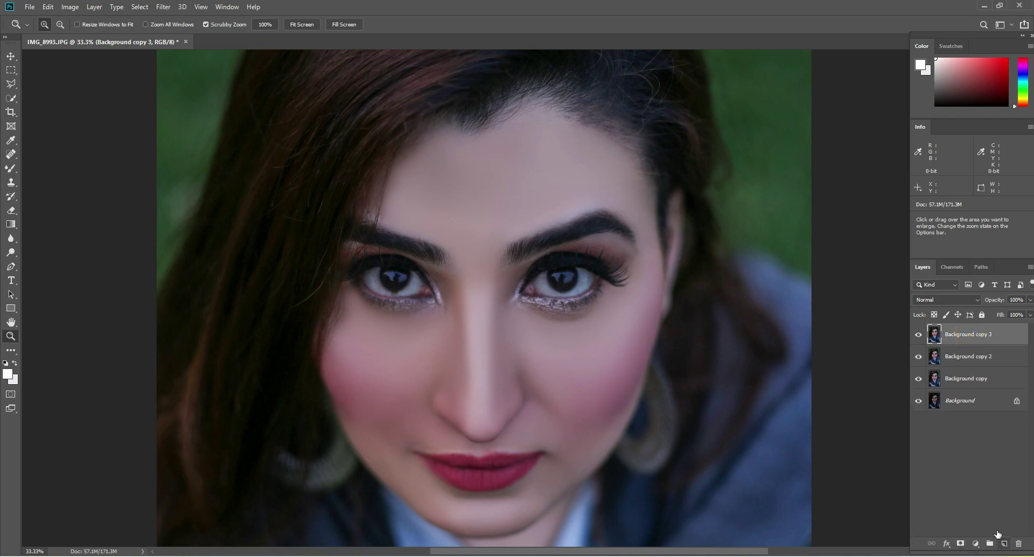
# Try the Shine Skin Preset 1.xmp settings in the Camera Raw Filter on the new layer, and dismiss the filter without applying it
pyautogui.click(160, 6)
pyautogui.click(190, 71)
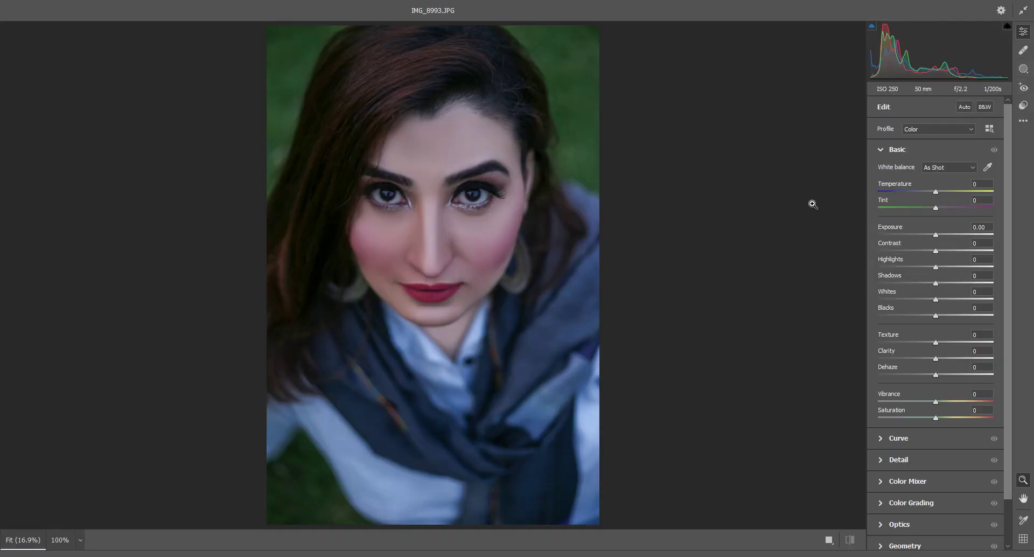
pyautogui.click(1022, 120)
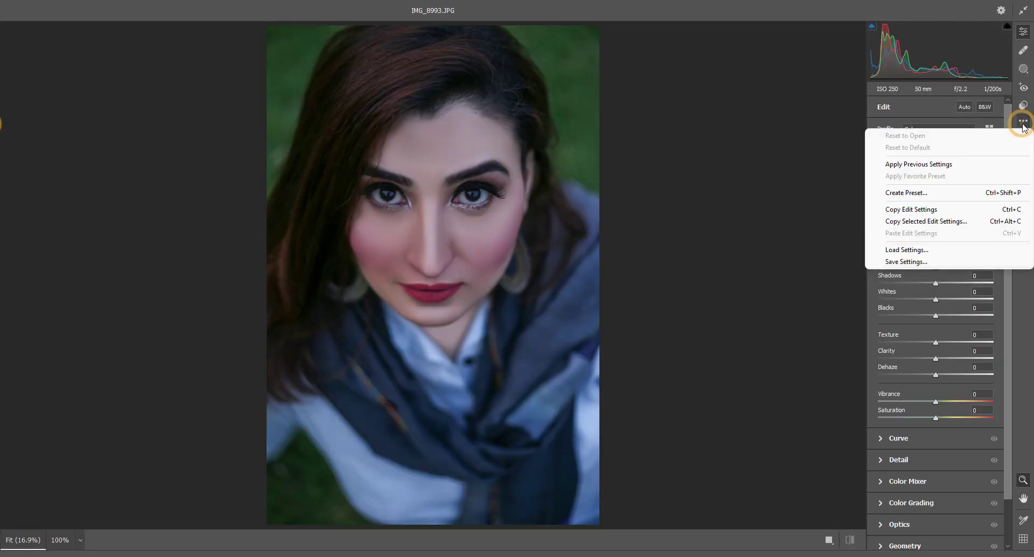
pyautogui.click(1023, 109)
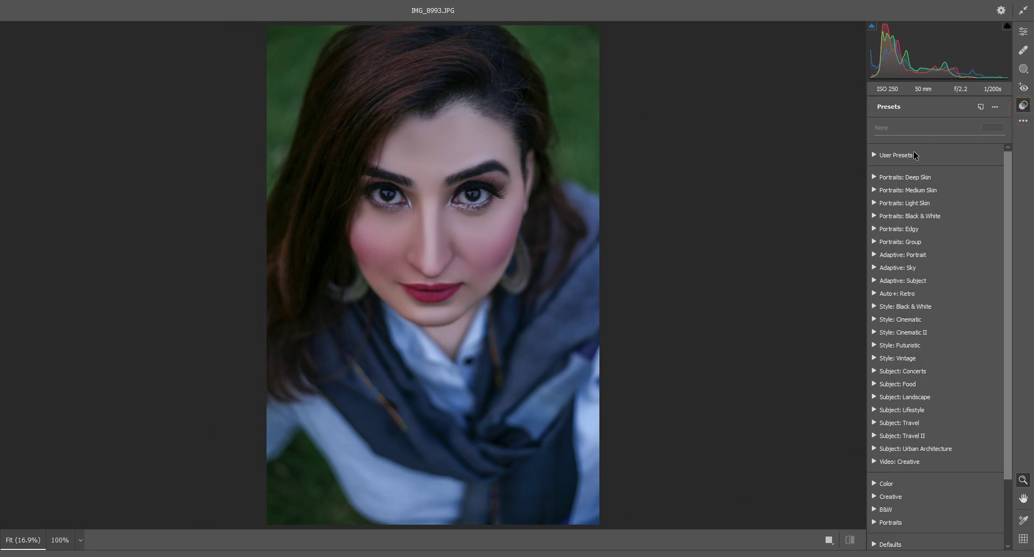
pyautogui.click(1022, 120)
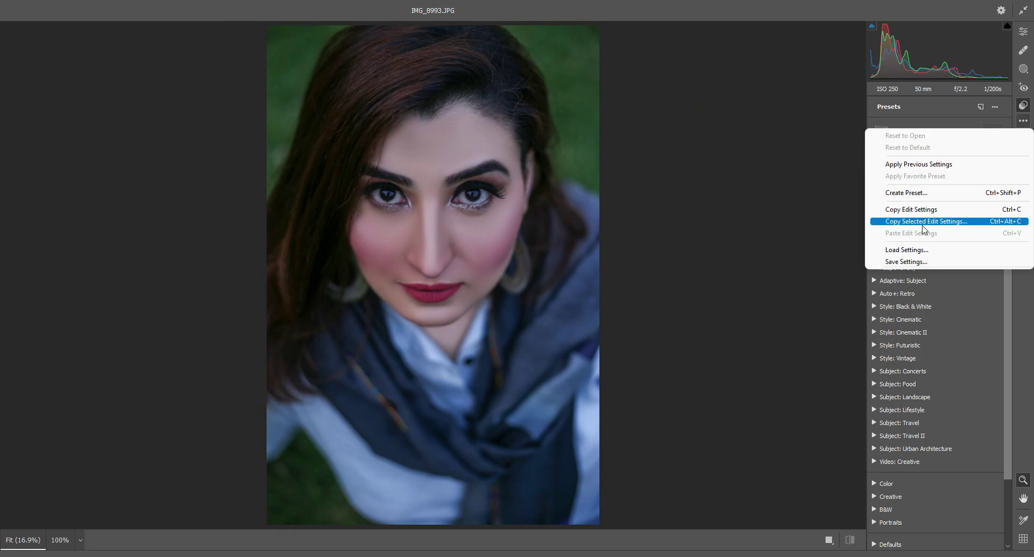
pyautogui.click(914, 250)
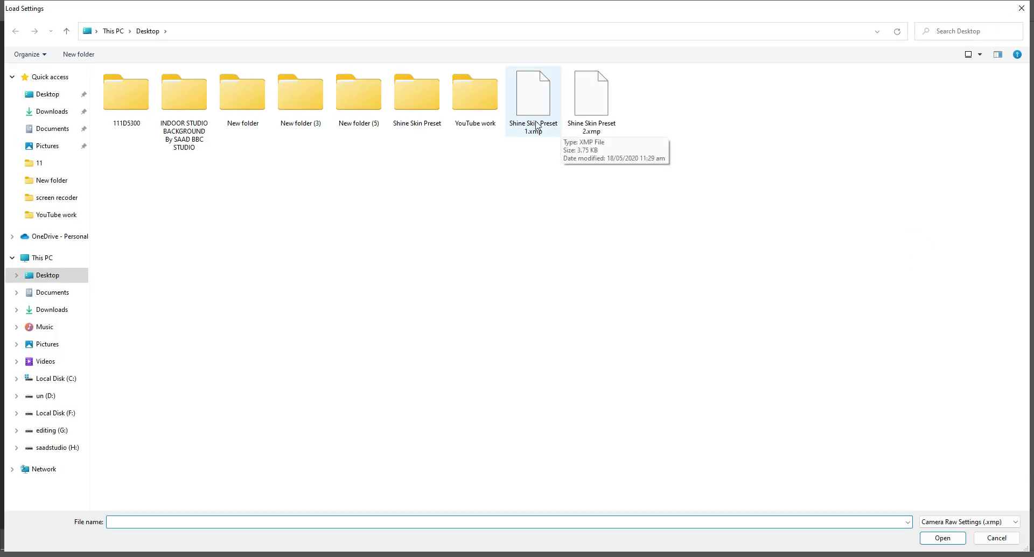
pyautogui.doubleClick(532, 94)
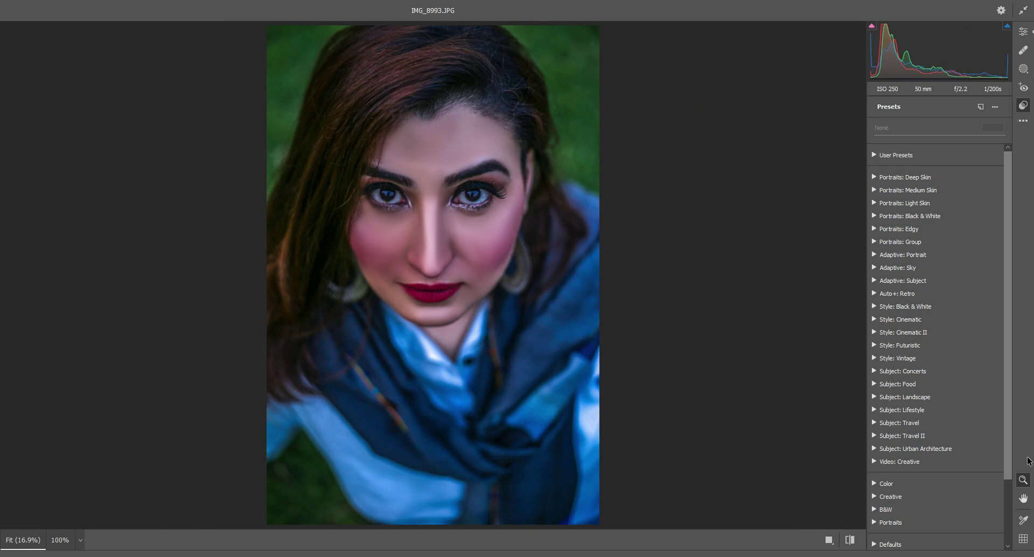
pyautogui.press('Escape')
pyautogui.click(559, 231)
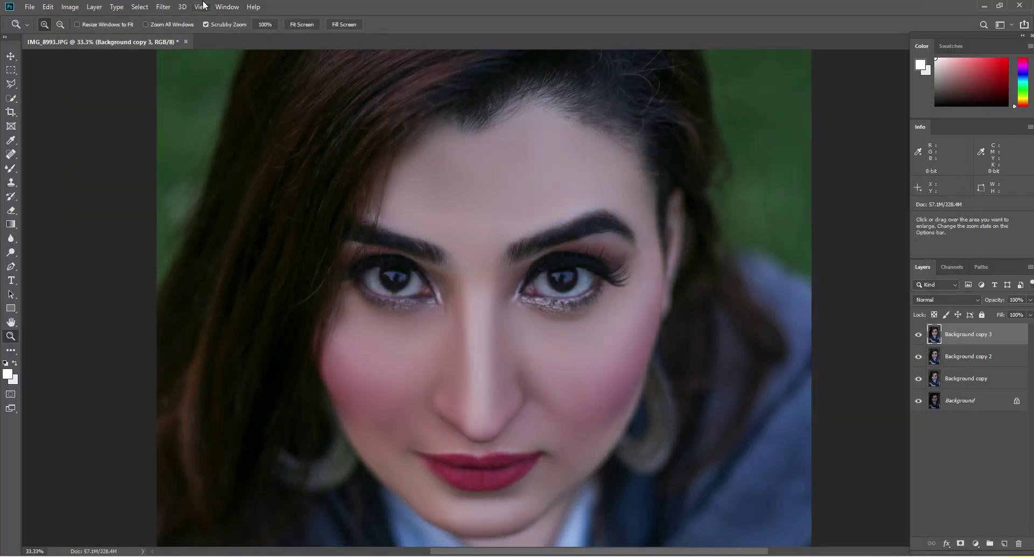
# Try the Shine Skin Preset 2.xmp settings in the Camera Raw Filter with lowered vibrance, and dismiss the filter without applying it
pyautogui.click(163, 6)
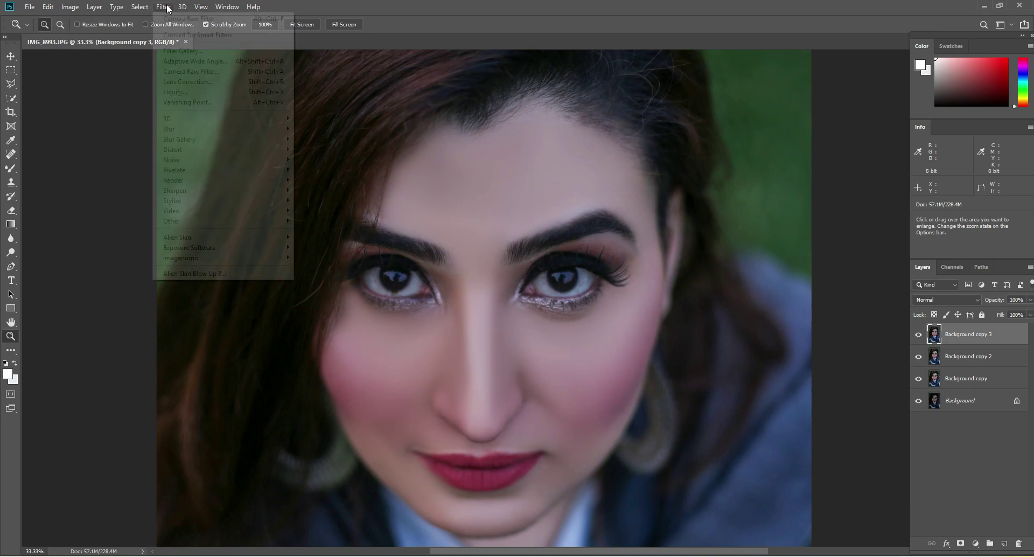
pyautogui.click(202, 72)
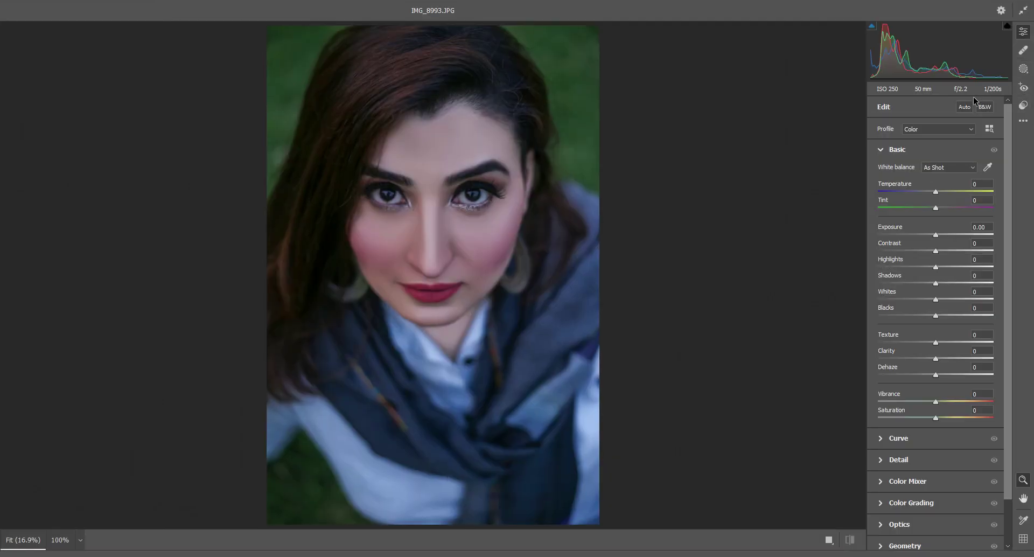
pyautogui.click(1023, 122)
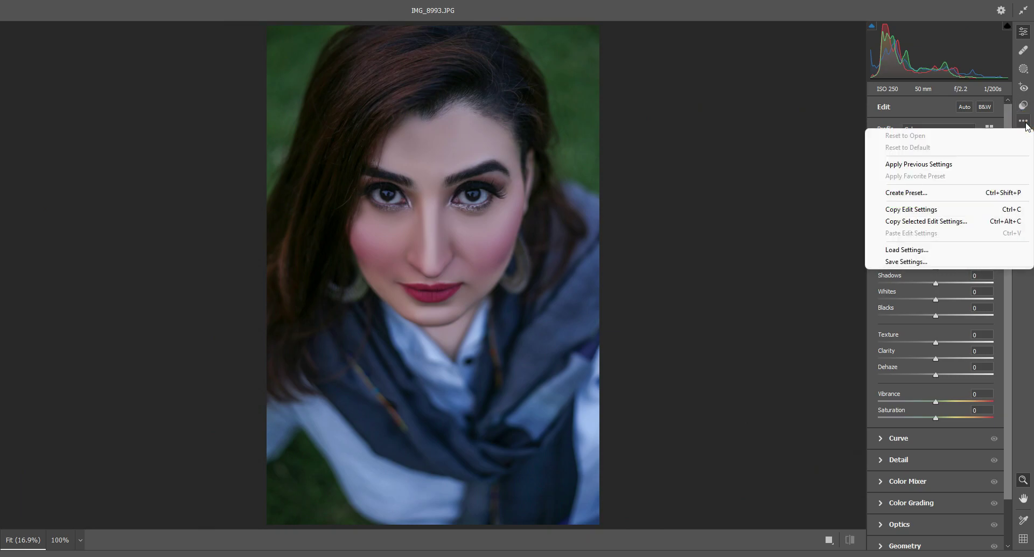
pyautogui.click(927, 250)
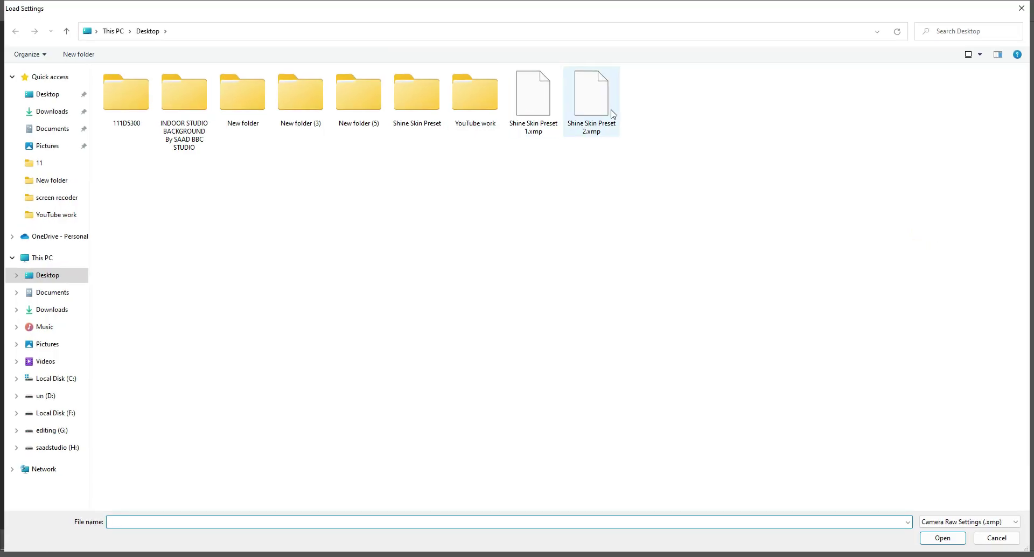
pyautogui.click(587, 127)
pyautogui.doubleClick(599, 113)
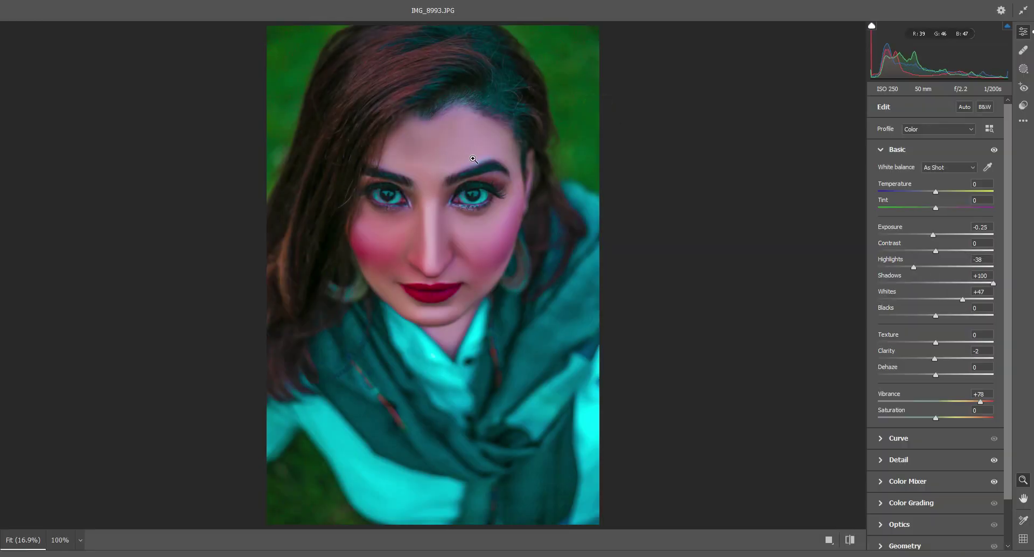
pyautogui.moveTo(980, 401); pyautogui.dragTo(958, 402)
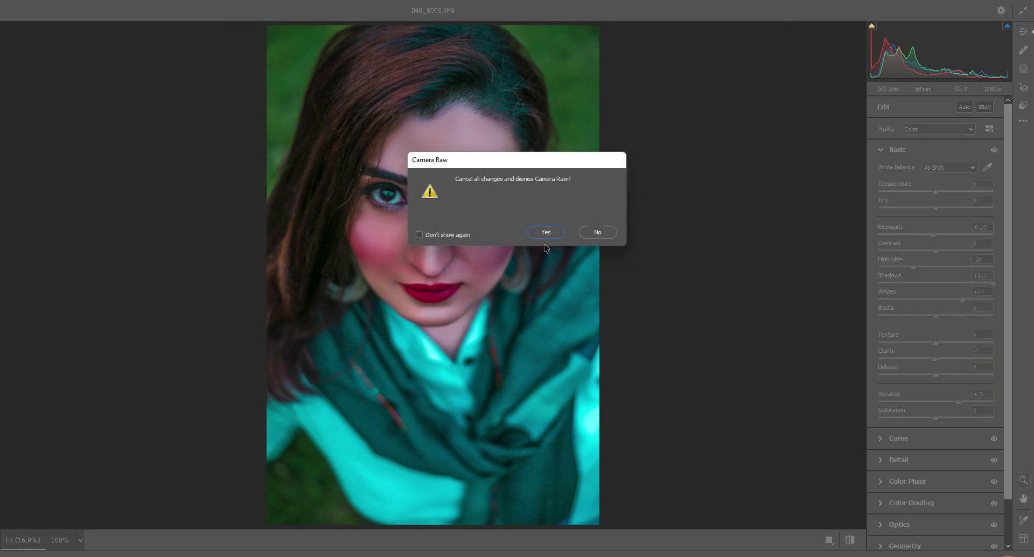
pyautogui.click(542, 233)
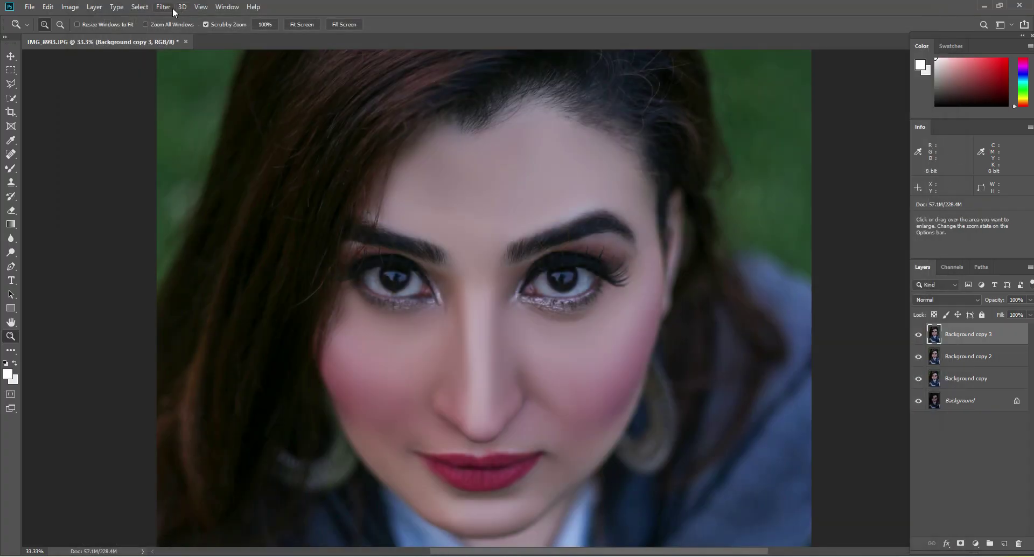
# Open the Camera Raw Filter on Background copy 3 and load the settings from Shine Skin Preset 1.xmp
pyautogui.click(172, 8)
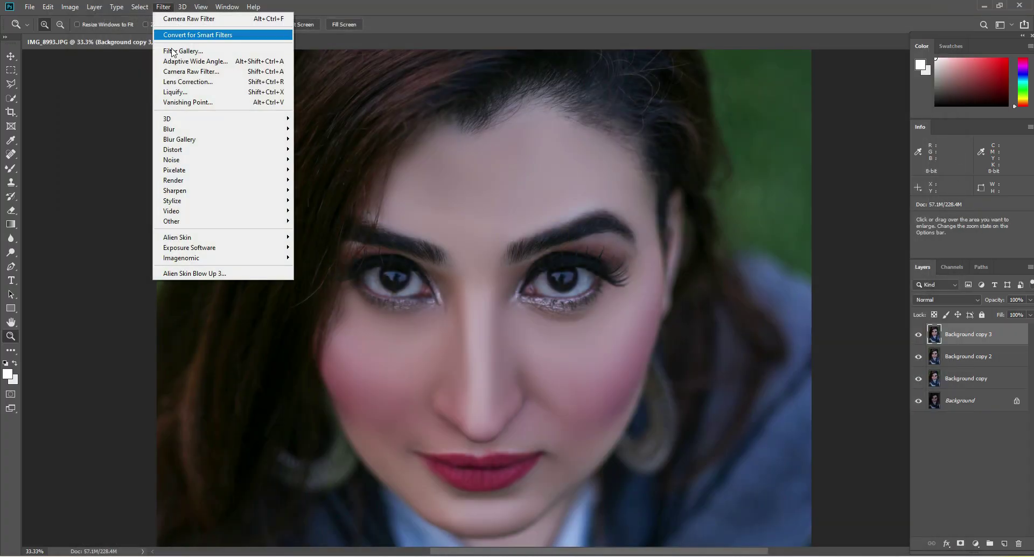
pyautogui.click(183, 70)
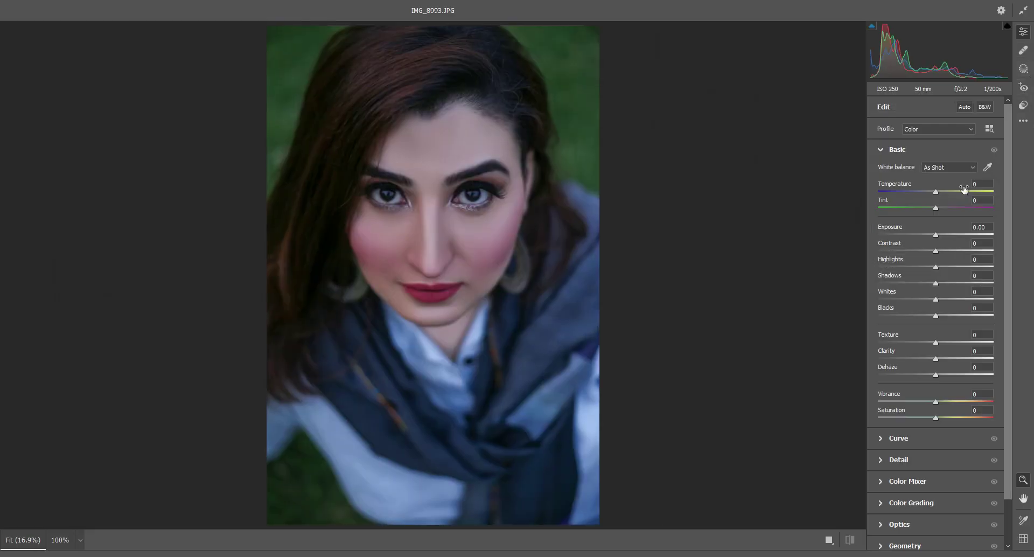
pyautogui.click(1023, 120)
pyautogui.click(913, 249)
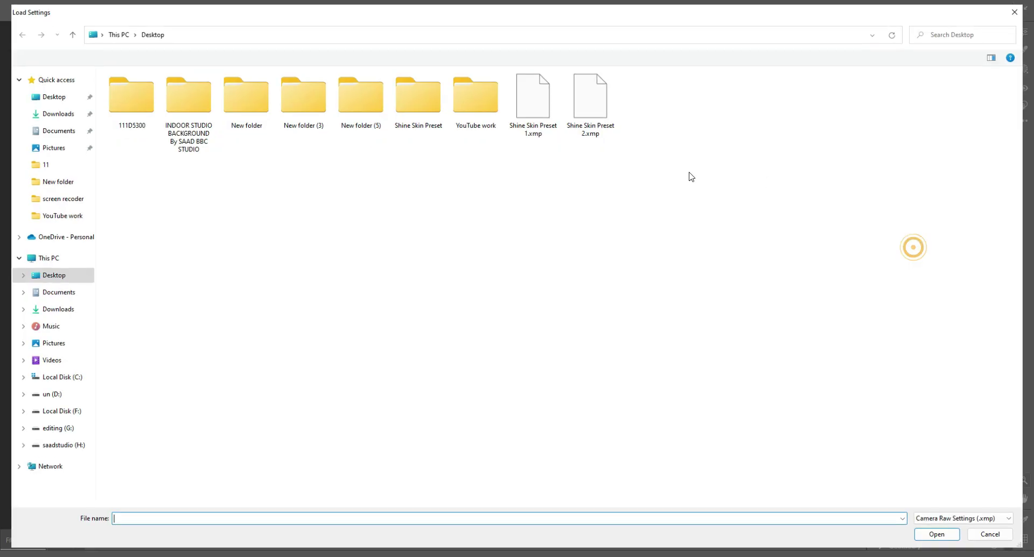
pyautogui.click(536, 105)
pyautogui.doubleClick(546, 113)
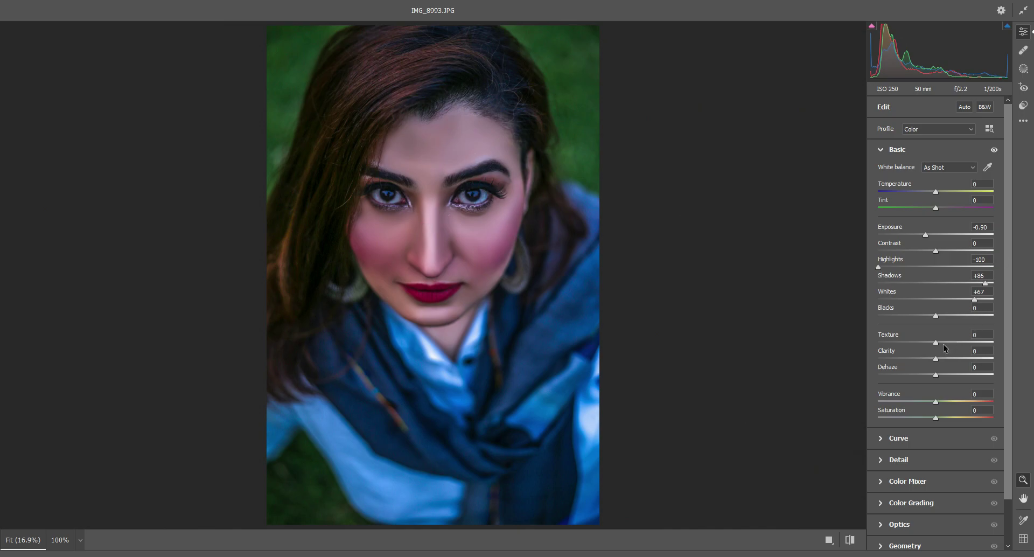
# Reduce the saturation of the reds, purples and magentas slightly in the Color Mixer, and apply the filter
pyautogui.scroll(-2, 958, 365)
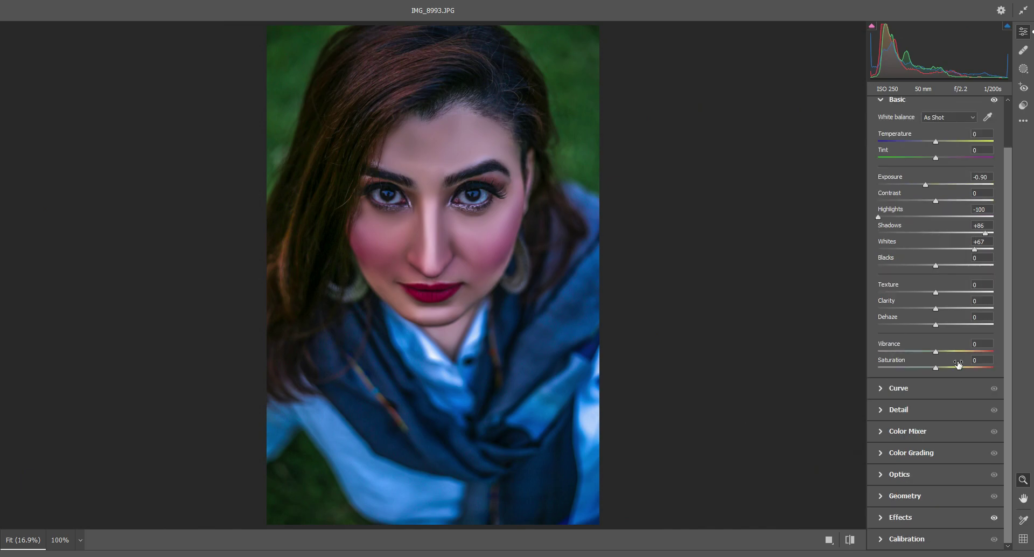
pyautogui.click(917, 430)
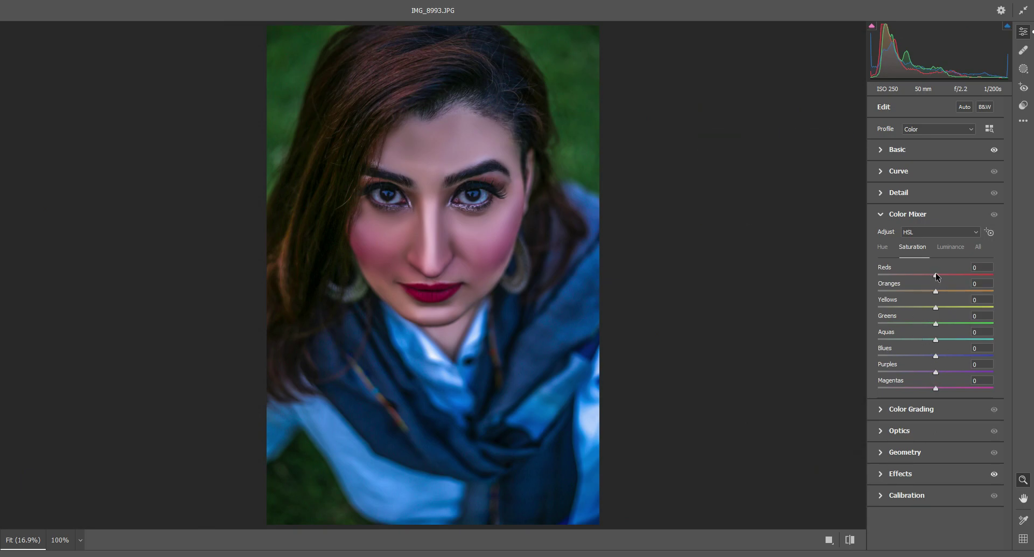
pyautogui.moveTo(936, 275); pyautogui.dragTo(933, 275)
pyautogui.moveTo(921, 371); pyautogui.dragTo(922, 387)
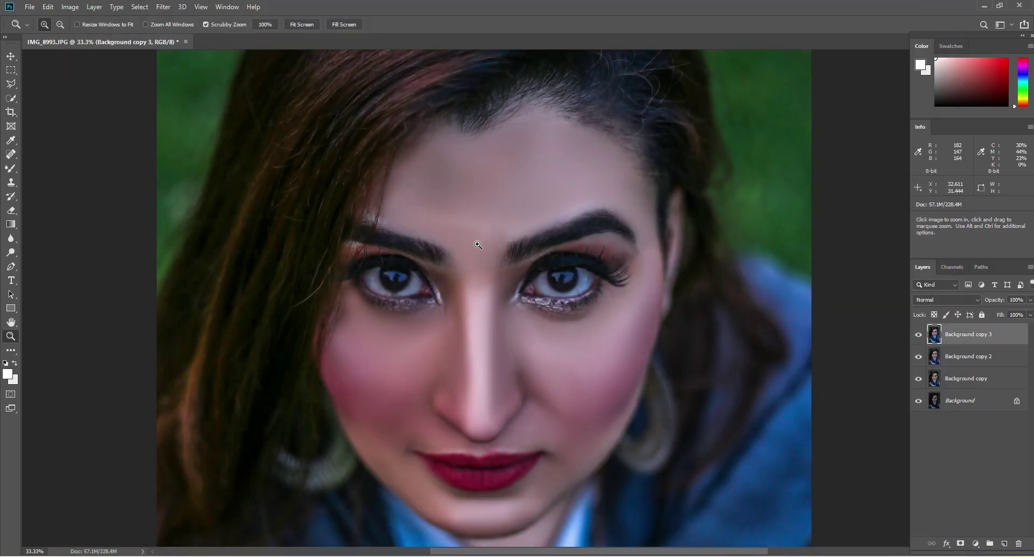
# Set the Mixer Brush size to 400 and blend the skin tones across the forehead on Background copy 3
pyautogui.press('b')
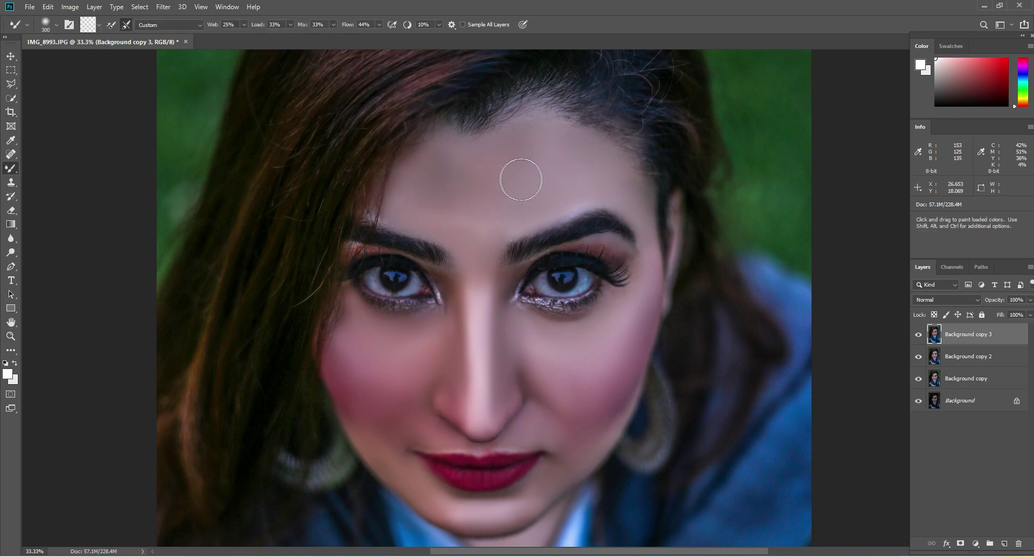
pyautogui.press(']')
pyautogui.press(']')
pyautogui.press(']')
pyautogui.press('[')
pyautogui.press('[')
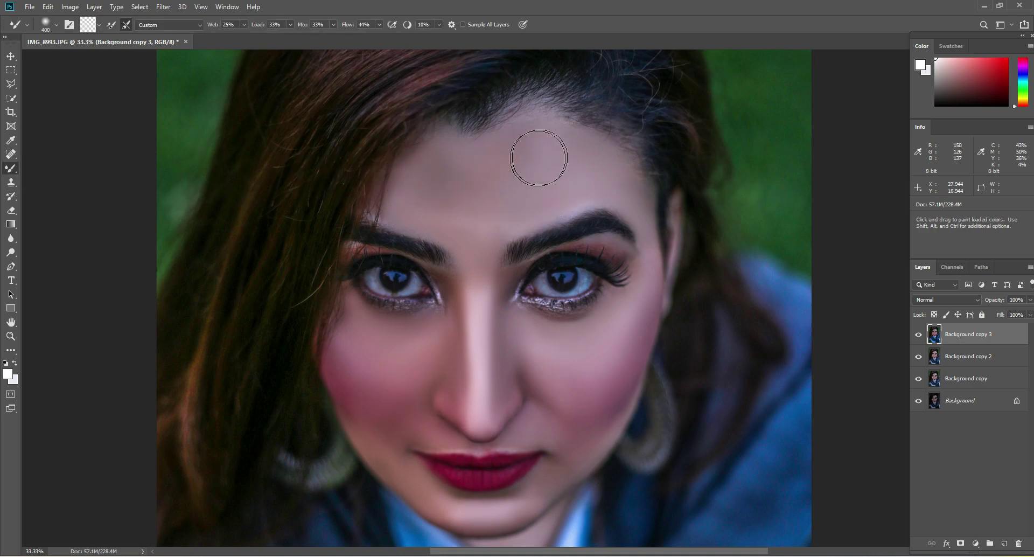
pyautogui.moveTo(521, 163)
pyautogui.mouseDown()
pyautogui.moveTo(545, 144)
pyautogui.moveTo(536, 157)
pyautogui.moveTo(451, 161)
pyautogui.moveTo(435, 182)
pyautogui.moveTo(479, 200)
pyautogui.moveTo(536, 179)
pyautogui.moveTo(459, 213)
pyautogui.moveTo(508, 206)
pyautogui.moveTo(500, 215)
pyautogui.moveTo(460, 211)
pyautogui.moveTo(510, 194)
pyautogui.moveTo(448, 193)
pyautogui.moveTo(547, 159)
pyautogui.moveTo(519, 151)
pyautogui.moveTo(487, 202)
pyautogui.moveTo(454, 174)
pyautogui.moveTo(421, 193)
pyautogui.moveTo(440, 178)
pyautogui.moveTo(422, 193)
pyautogui.mouseUp()
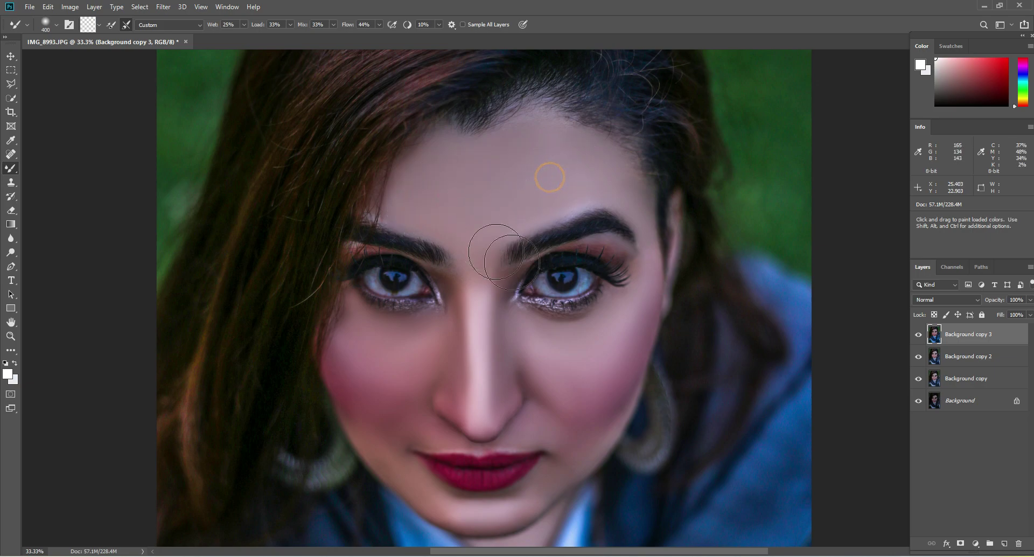
# Blend the skin tones on both cheeks of Background copy 3 with the Mixer Brush at size 400
pyautogui.scroll(-2, 538, 216)
pyautogui.moveTo(595, 313)
pyautogui.mouseDown()
pyautogui.moveTo(569, 332)
pyautogui.moveTo(615, 311)
pyautogui.moveTo(573, 315)
pyautogui.moveTo(629, 277)
pyautogui.moveTo(584, 348)
pyautogui.mouseUp()
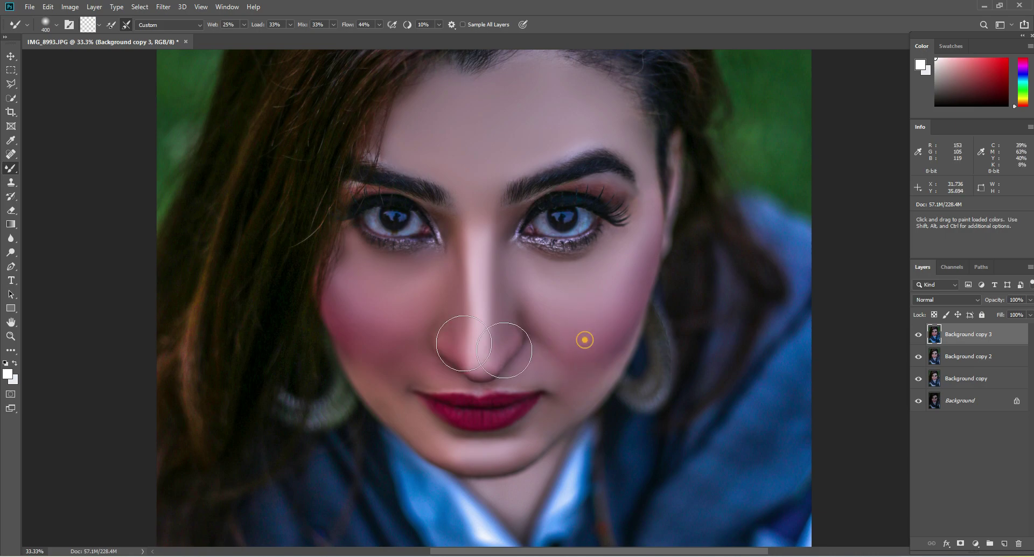
pyautogui.press('[')
pyautogui.press('[')
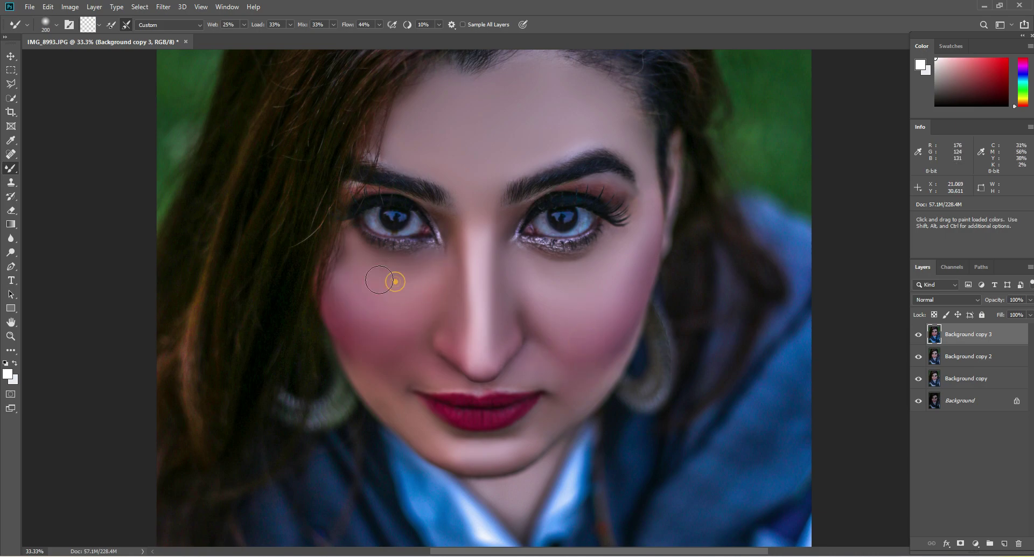
pyautogui.press(']')
pyautogui.press(']')
pyautogui.moveTo(358, 308)
pyautogui.mouseDown()
pyautogui.moveTo(344, 302)
pyautogui.moveTo(396, 340)
pyautogui.mouseUp()
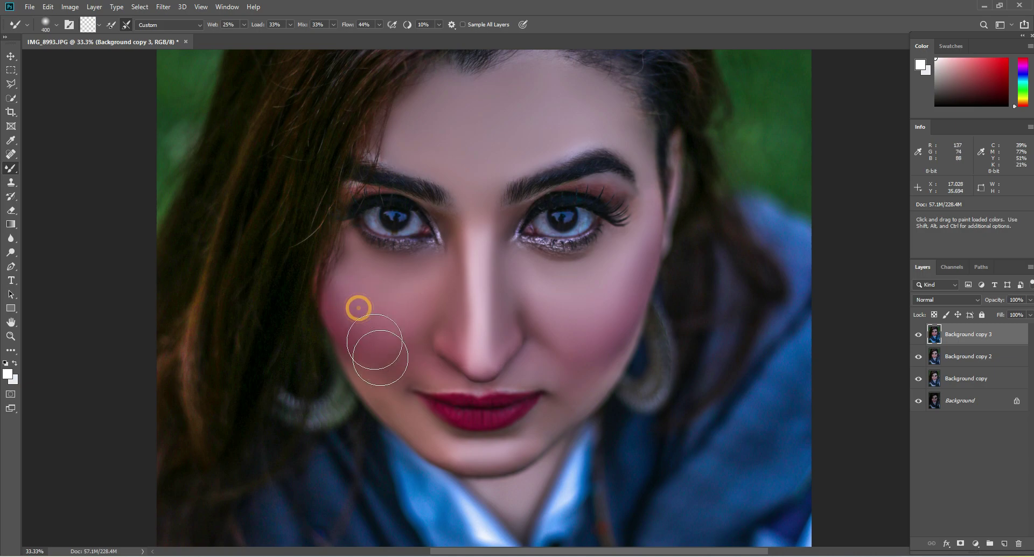
# Reduce the Mixer Brush size to 250 and smooth the left cheek down to the jaw, adjusting the size for touch-ups on both cheeks
pyautogui.press('[')
pyautogui.press('[')
pyautogui.scroll(-1, 371, 296)
pyautogui.moveTo(365, 299); pyautogui.dragTo(392, 343)
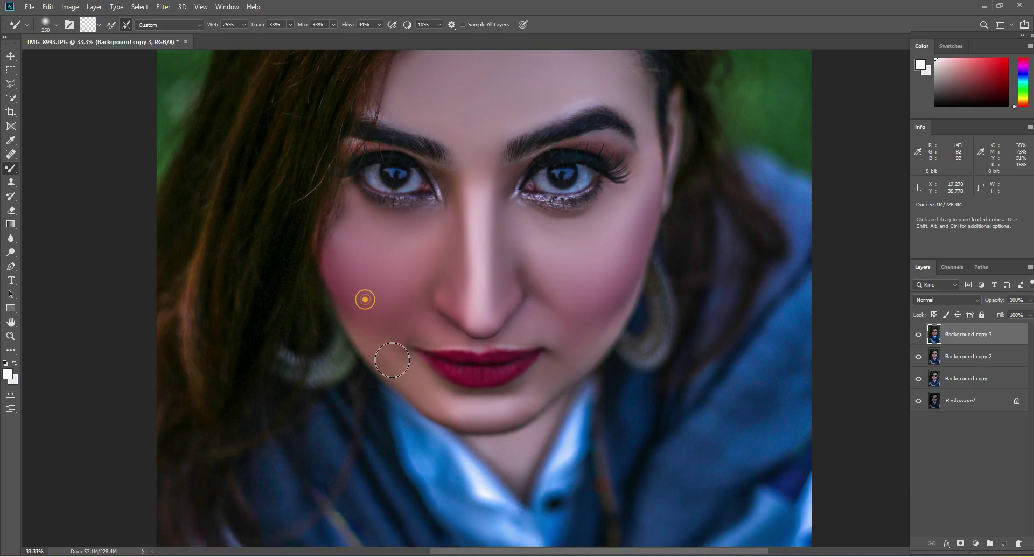
pyautogui.press(']')
pyautogui.moveTo(384, 267); pyautogui.dragTo(411, 293)
pyautogui.press('[')
pyautogui.moveTo(565, 312); pyautogui.dragTo(563, 313)
# Smooth the chin below the lips with the Mixer Brush at size 100, and touch up the lower left cheek at size 300
pyautogui.press('[')
pyautogui.click(493, 346)
pyautogui.press(']')
pyautogui.scroll(-2, 507, 376)
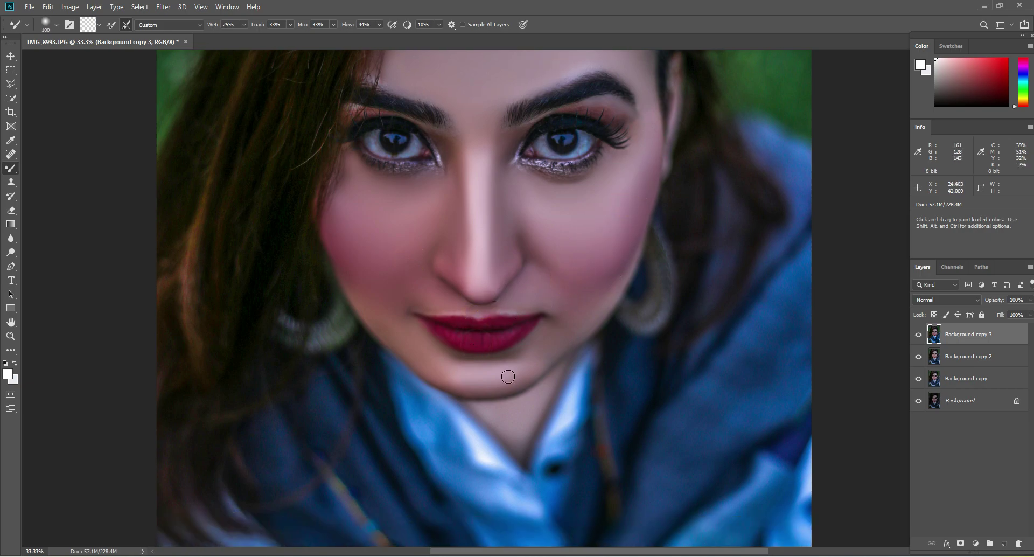
pyautogui.click(532, 362)
pyautogui.press(']')
pyautogui.press(']')
pyautogui.scroll(2, 372, 272)
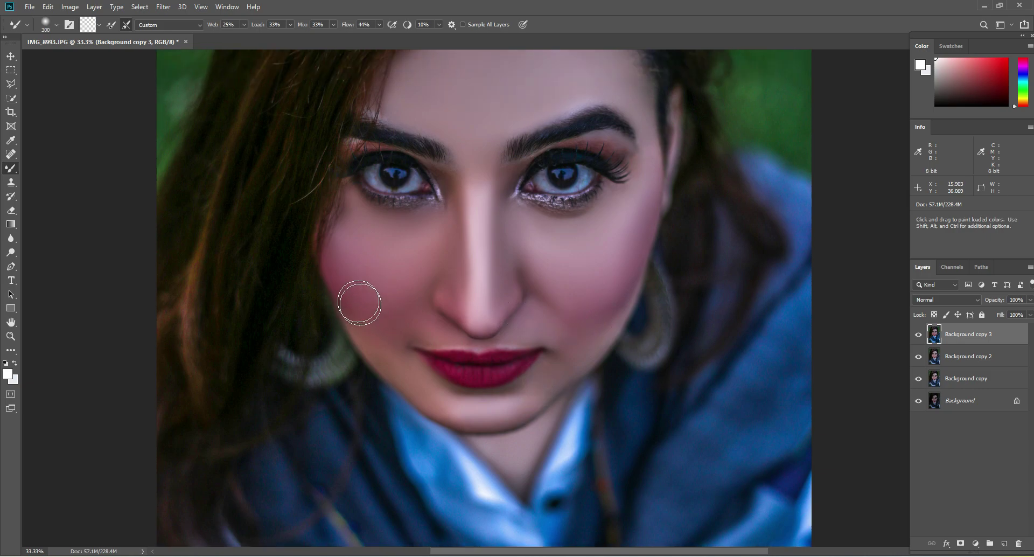
pyautogui.click(362, 308)
# Hide Background copy 2 and Background copy, and toggle Background copy 3 to compare the retouch with the original
pyautogui.click(919, 356)
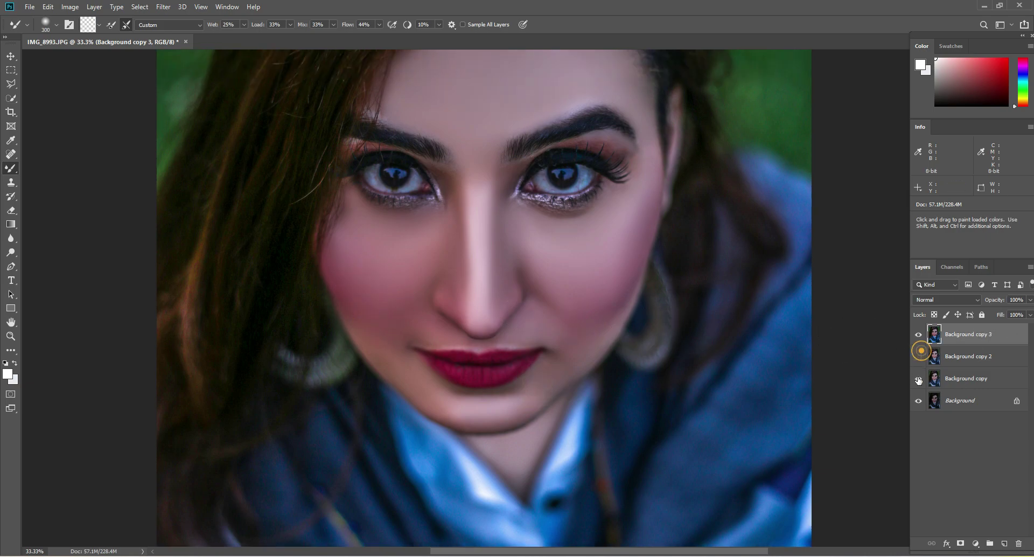
pyautogui.click(917, 377)
pyautogui.click(919, 334)
pyautogui.click(918, 335)
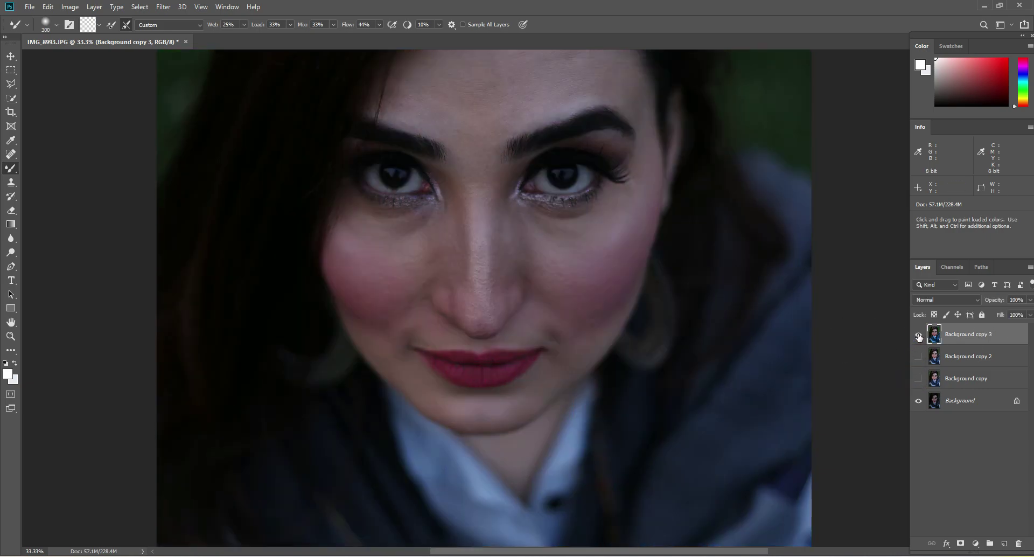
pyautogui.click(918, 335)
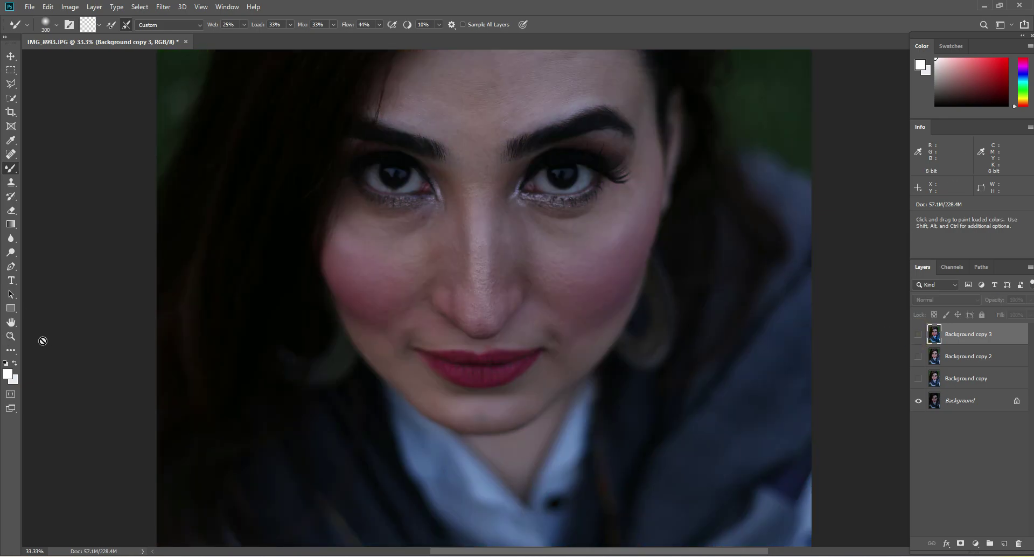
# Compare the whole portrait with and without Background copy 3, leave that layer visible, and inspect the retouched face up close
pyautogui.click(10, 335)
pyautogui.rightClick(470, 186)
pyautogui.click(471, 185)
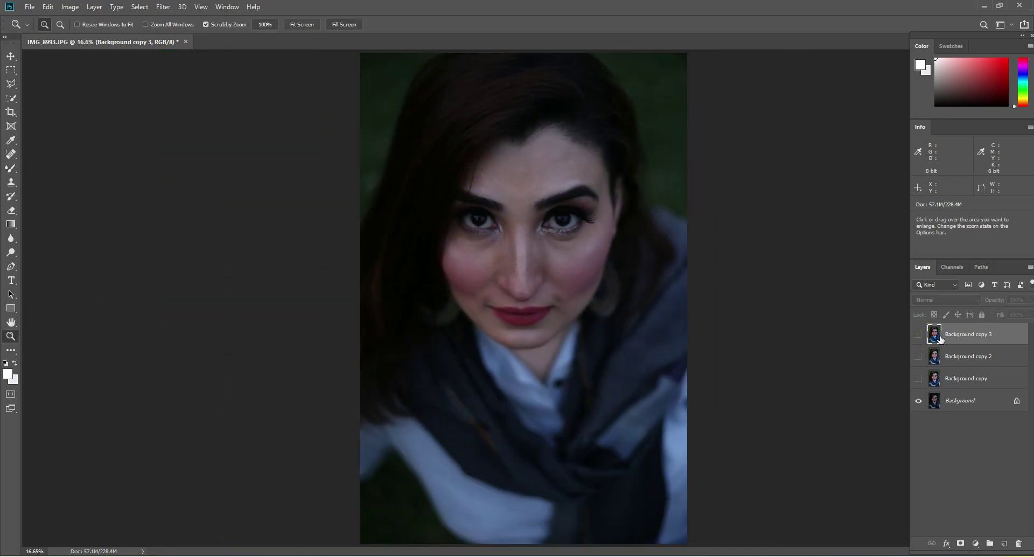
pyautogui.click(919, 335)
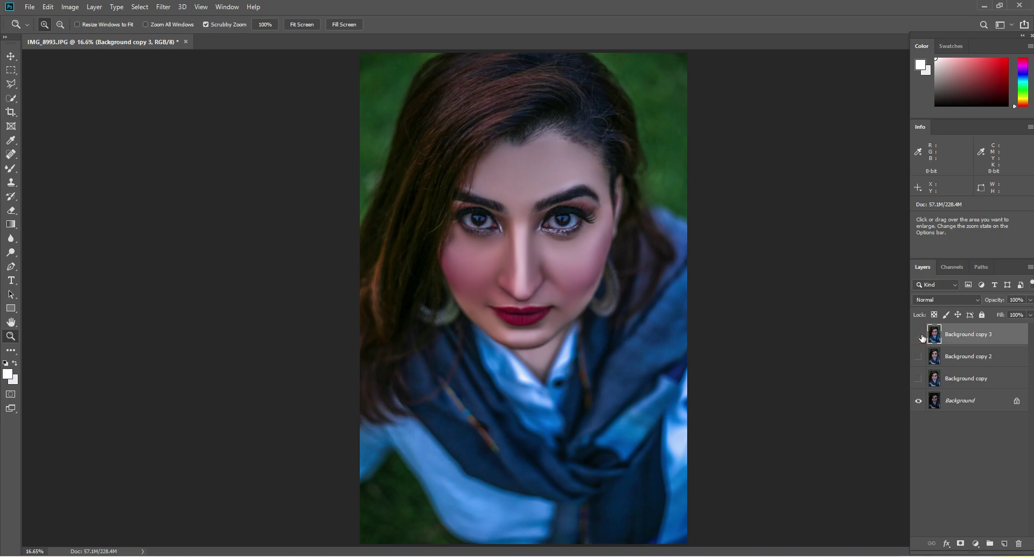
pyautogui.click(919, 335)
pyautogui.click(918, 334)
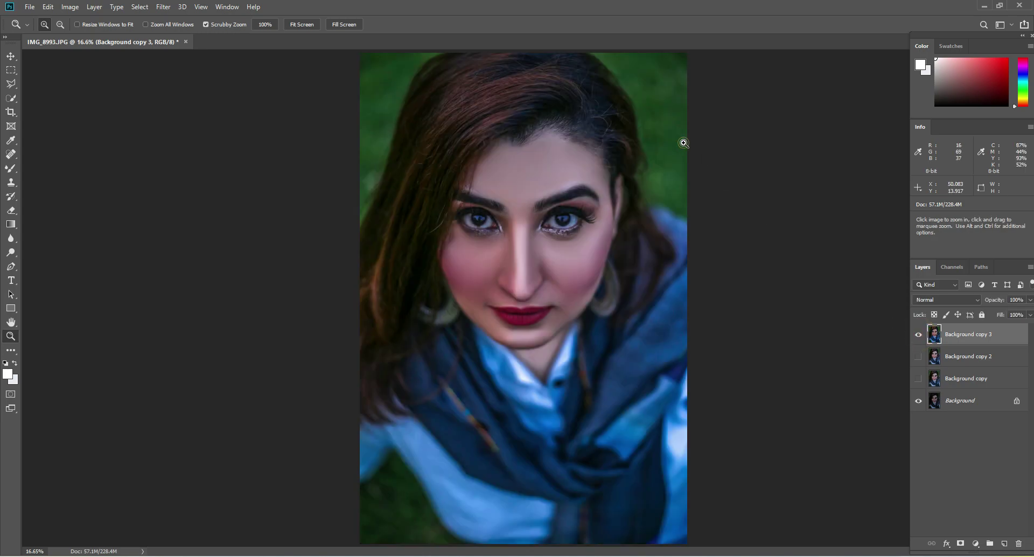
pyautogui.moveTo(616, 215); pyautogui.dragTo(614, 213)
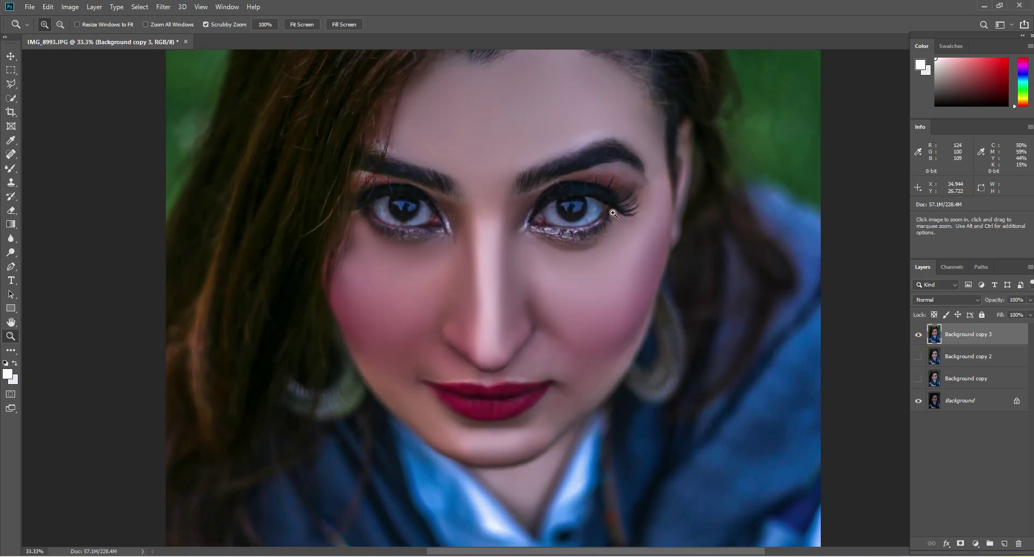
pyautogui.click(591, 209)
pyautogui.rightClick(620, 200)
pyautogui.click(630, 204)
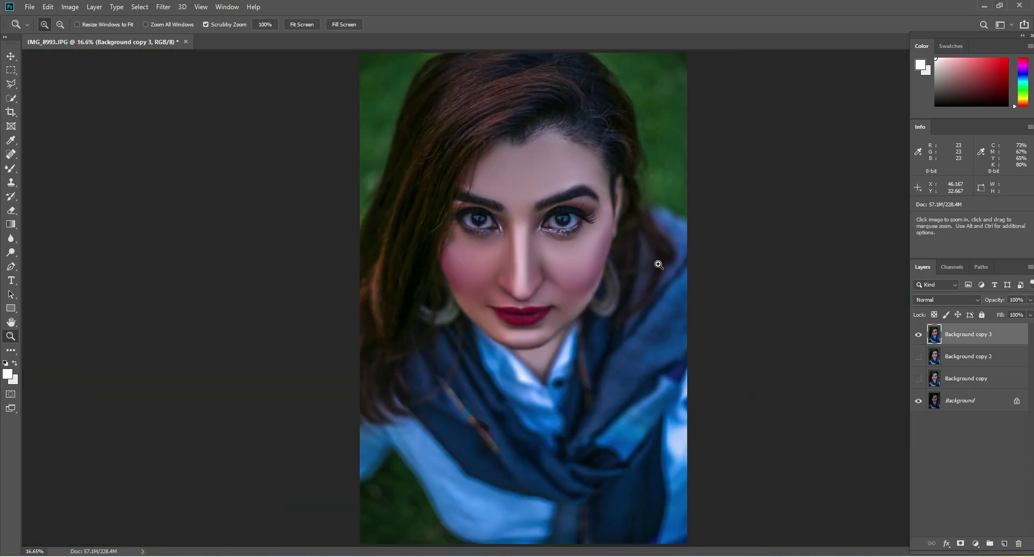
# Switch to the desktop, view the preset files in the Shine Skin Preset folder, and close the folder
pyautogui.click(990, 5)
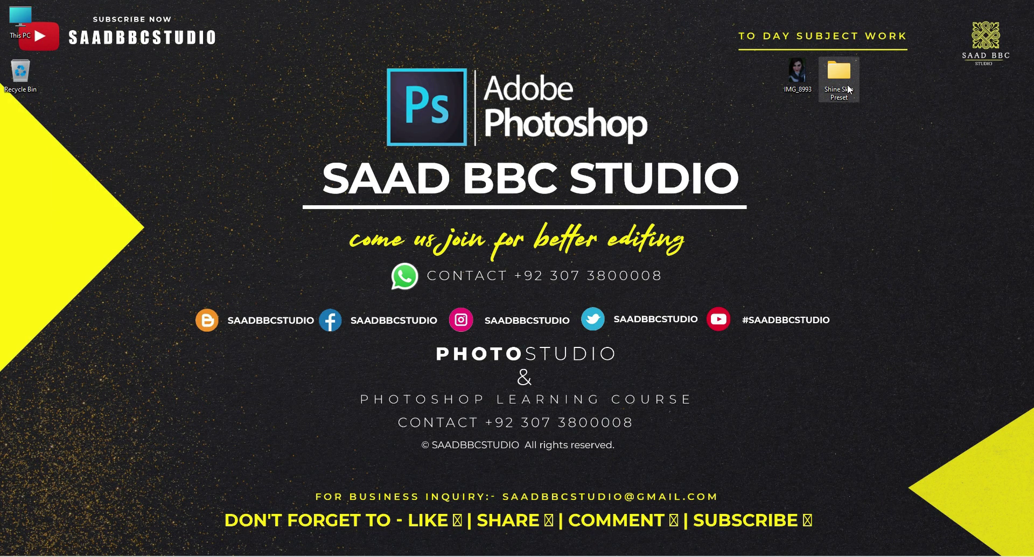
pyautogui.doubleClick(847, 87)
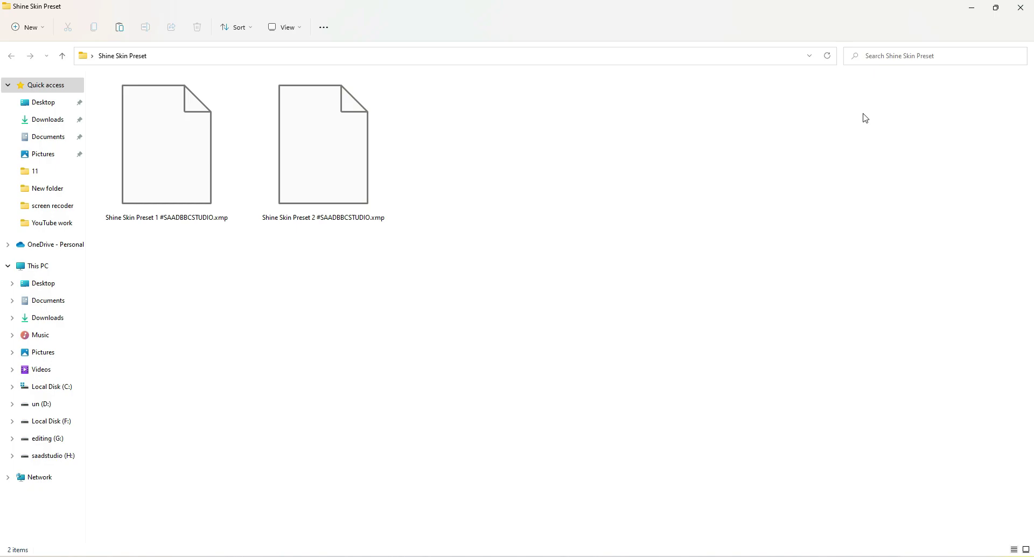
pyautogui.click(1023, 8)
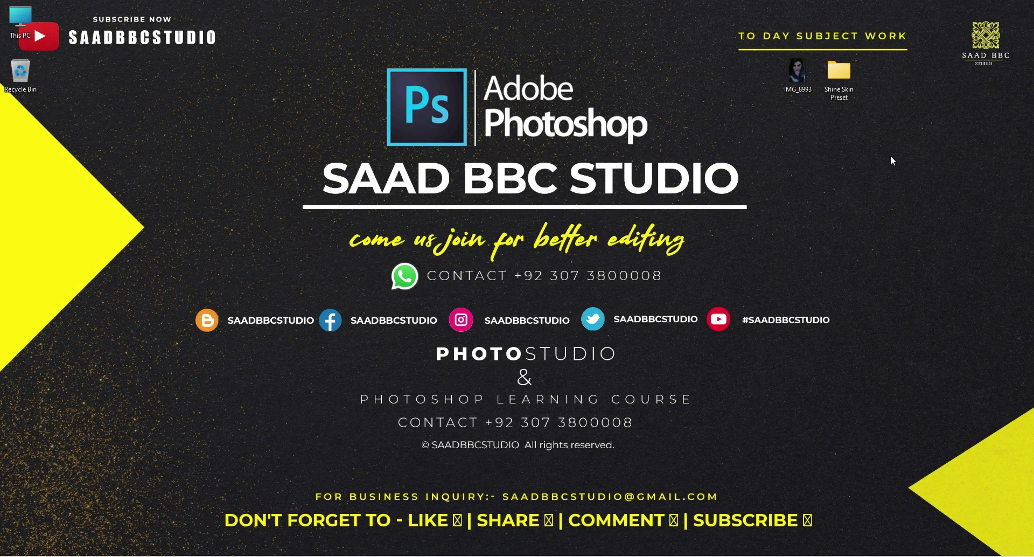